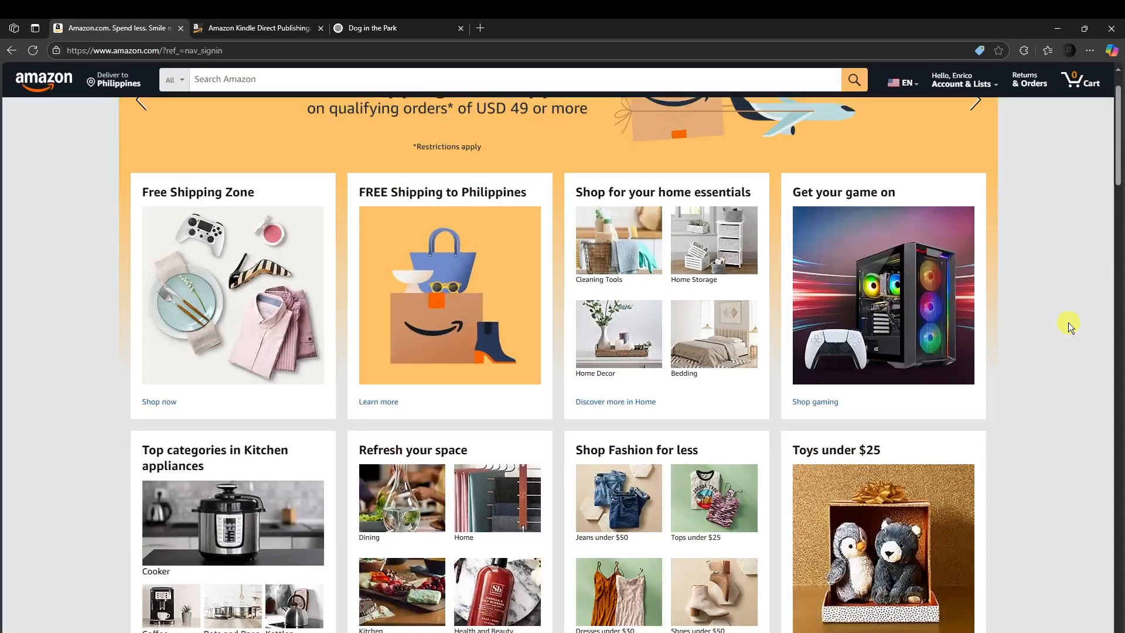
Search the Amazon store for Kindle books across all departments
scroll(1068, 322, up, 2)
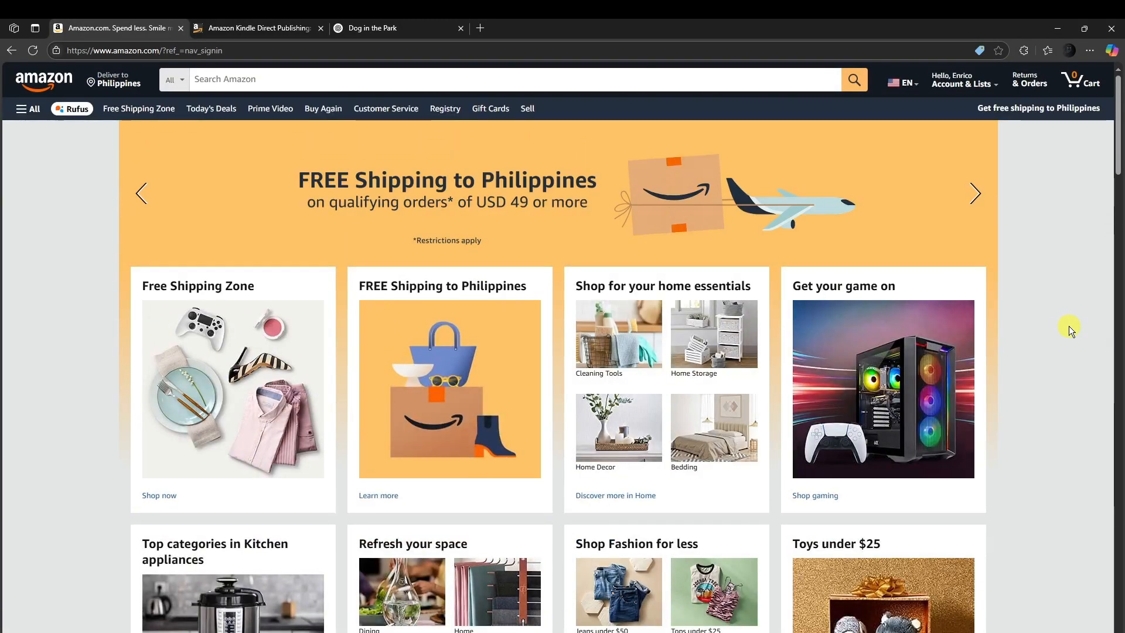
click(173, 79)
click(235, 80)
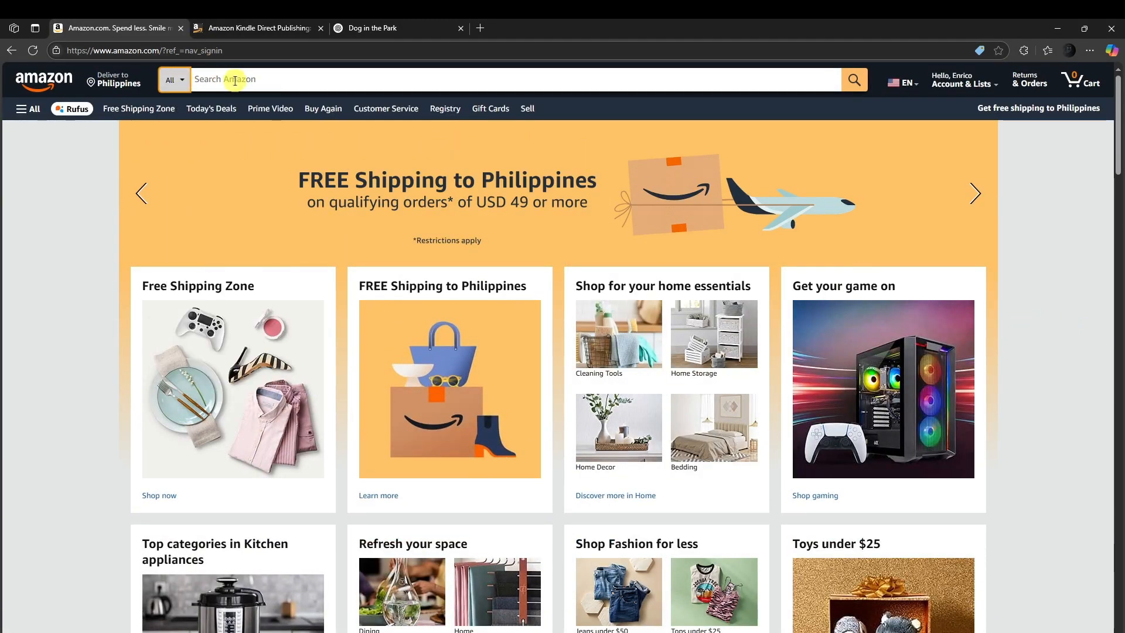
text(Kidnle)
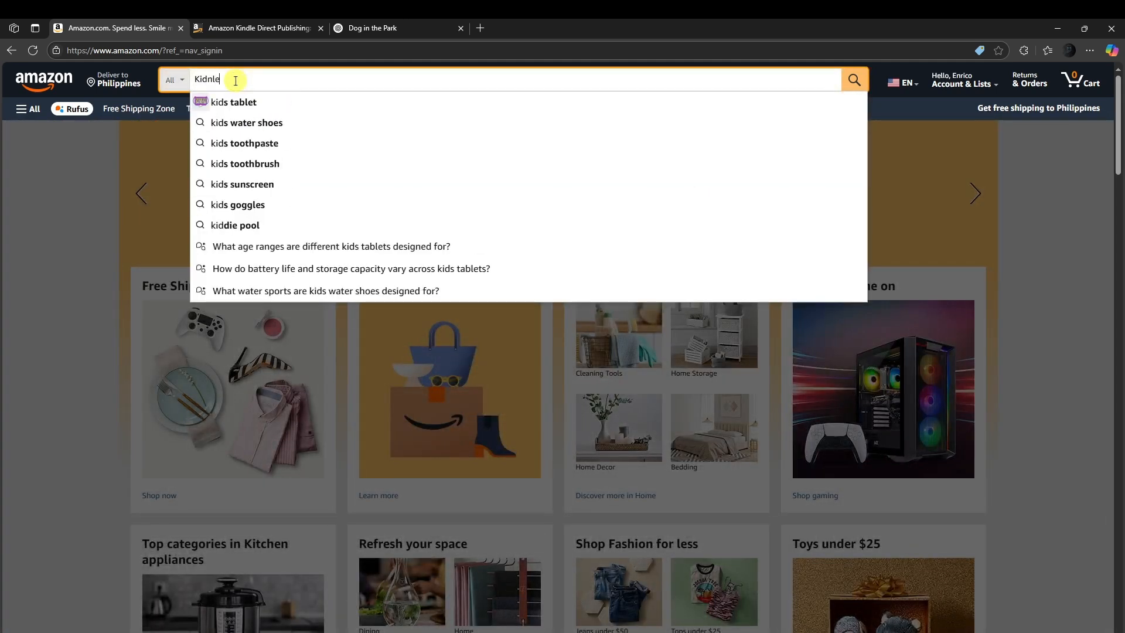
text( books)
key(Return)
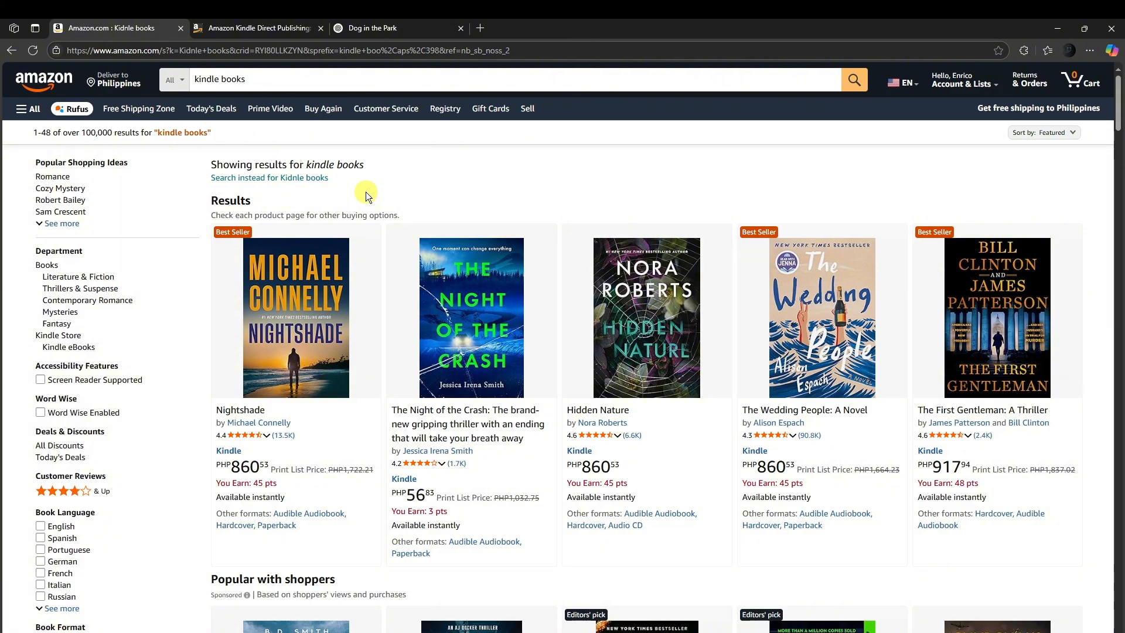
Filter the Kindle books search results by the Kindle Edition book format
scroll(412, 198, down, 1)
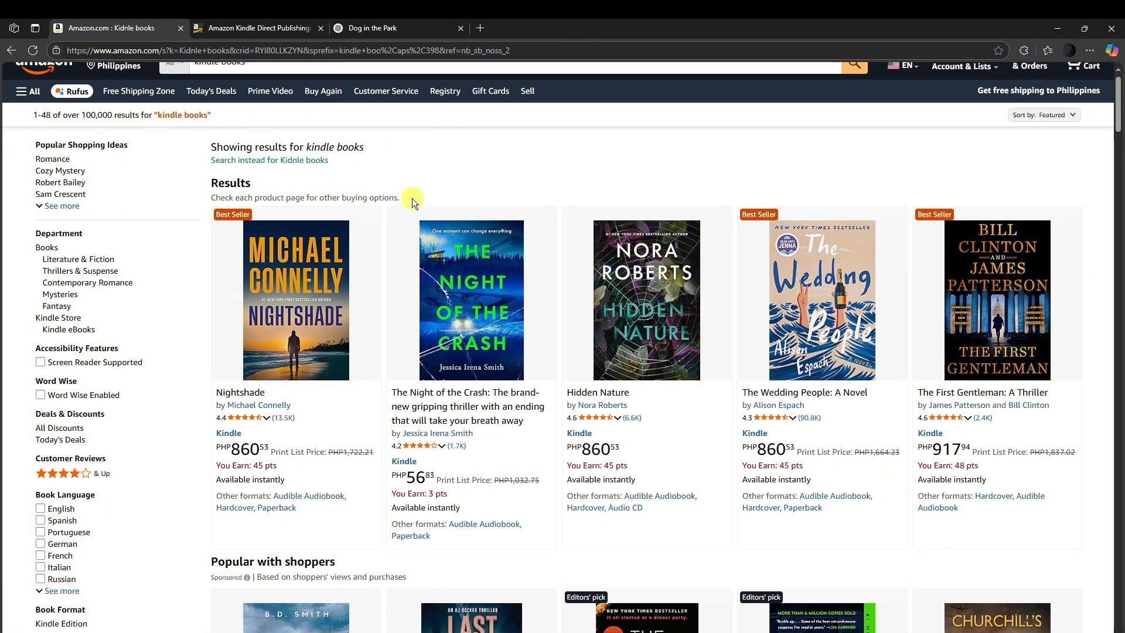
scroll(413, 198, down, 5)
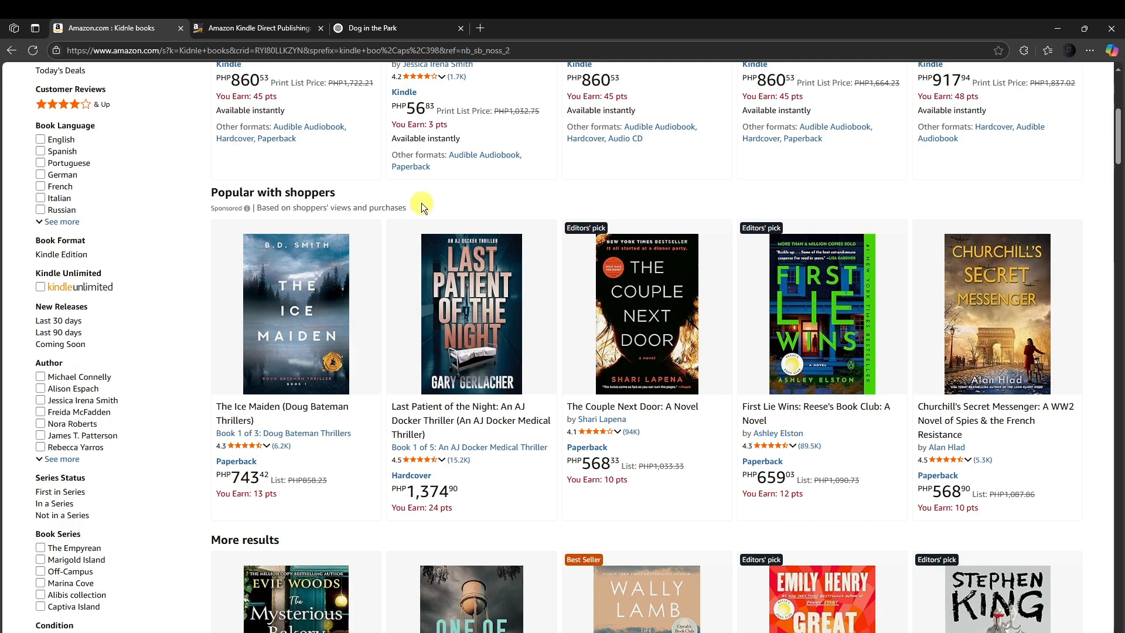
scroll(422, 203, down, 3)
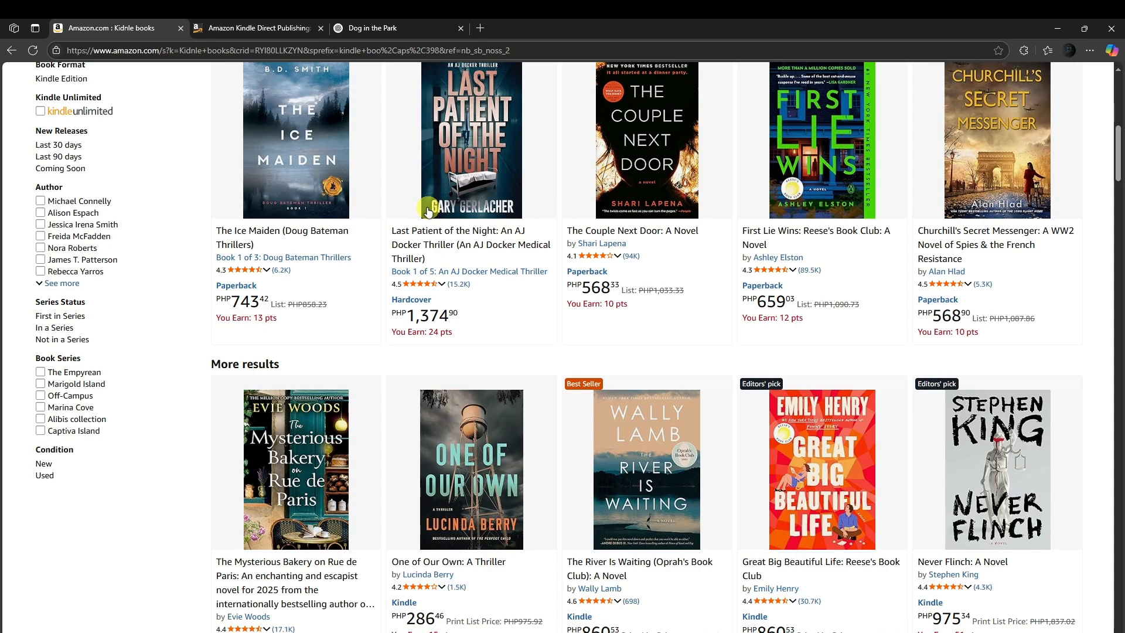
scroll(428, 212, up, 8)
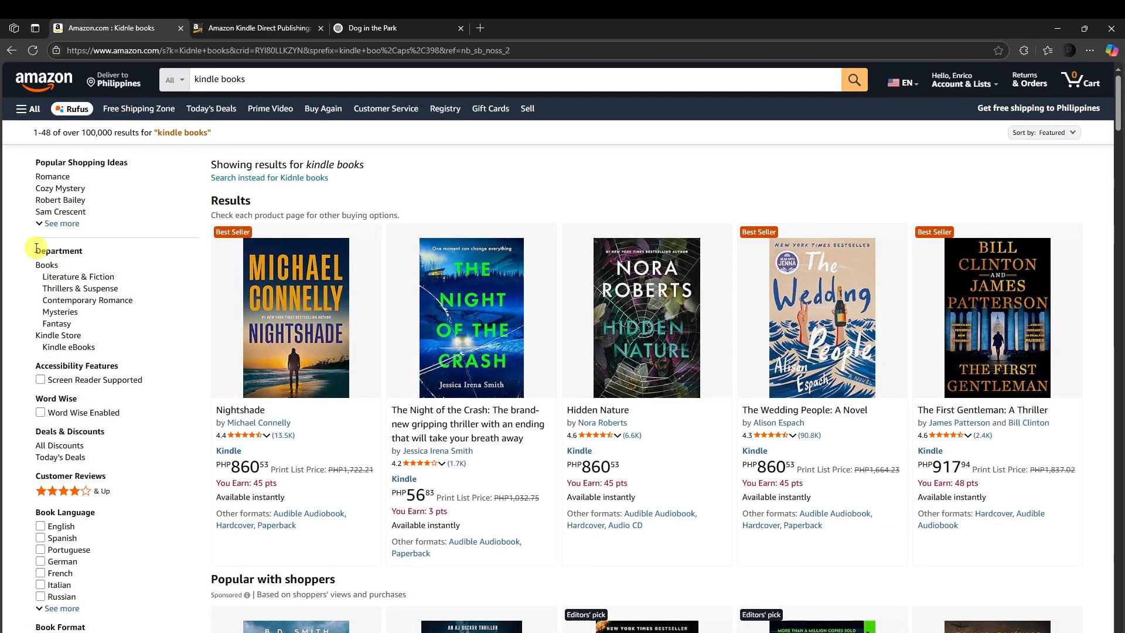
scroll(82, 284, down, 2)
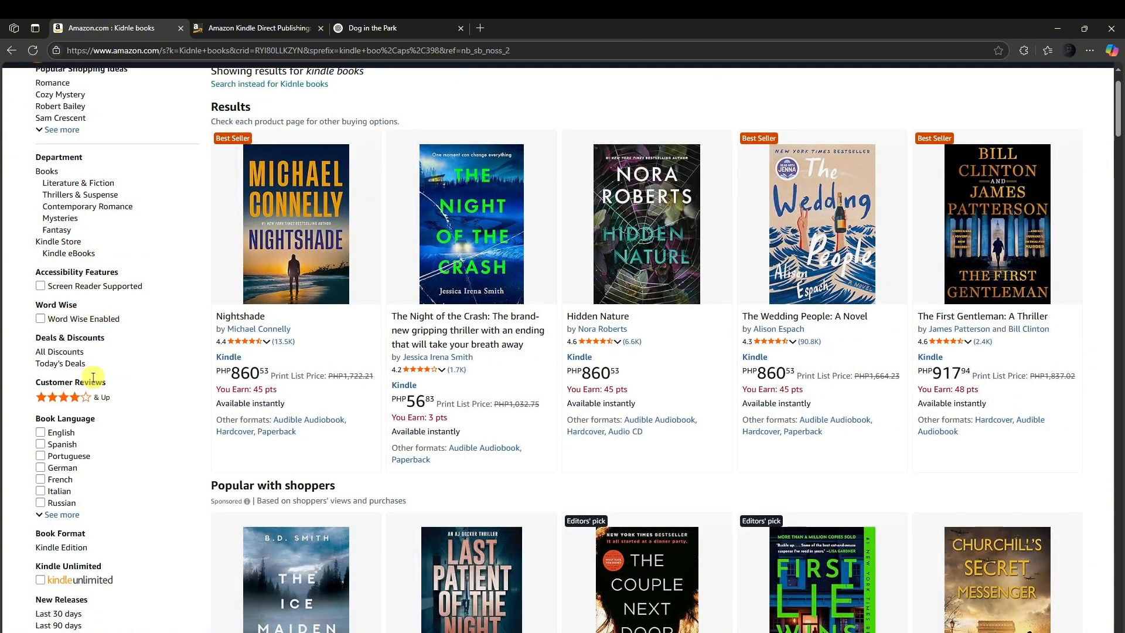
scroll(92, 377, down, 1)
scroll(91, 370, down, 2)
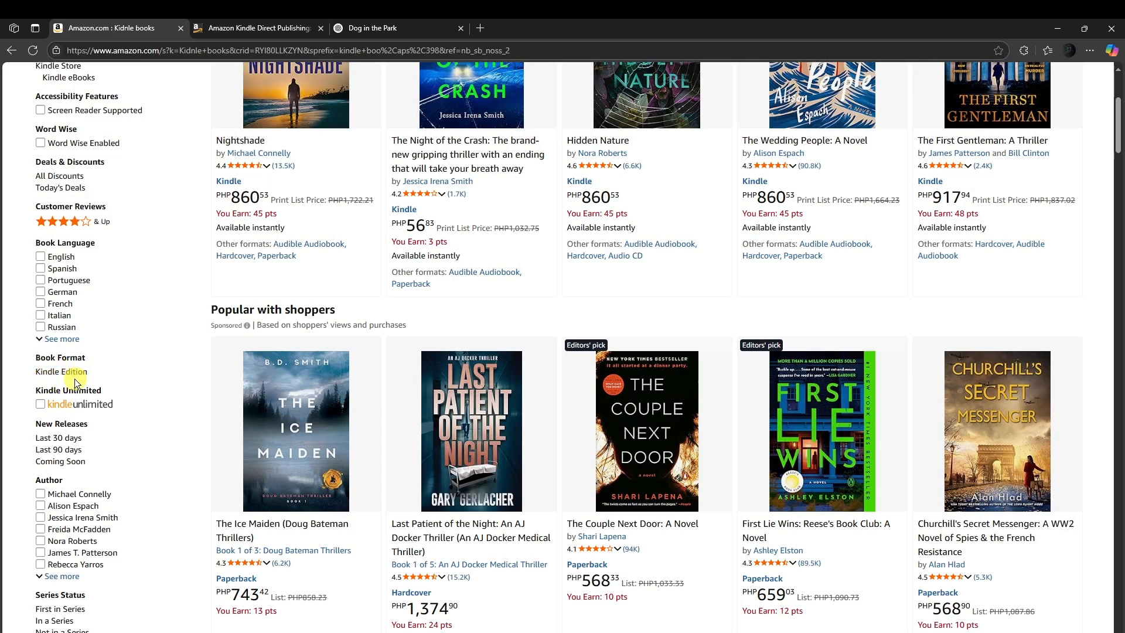
click(76, 411)
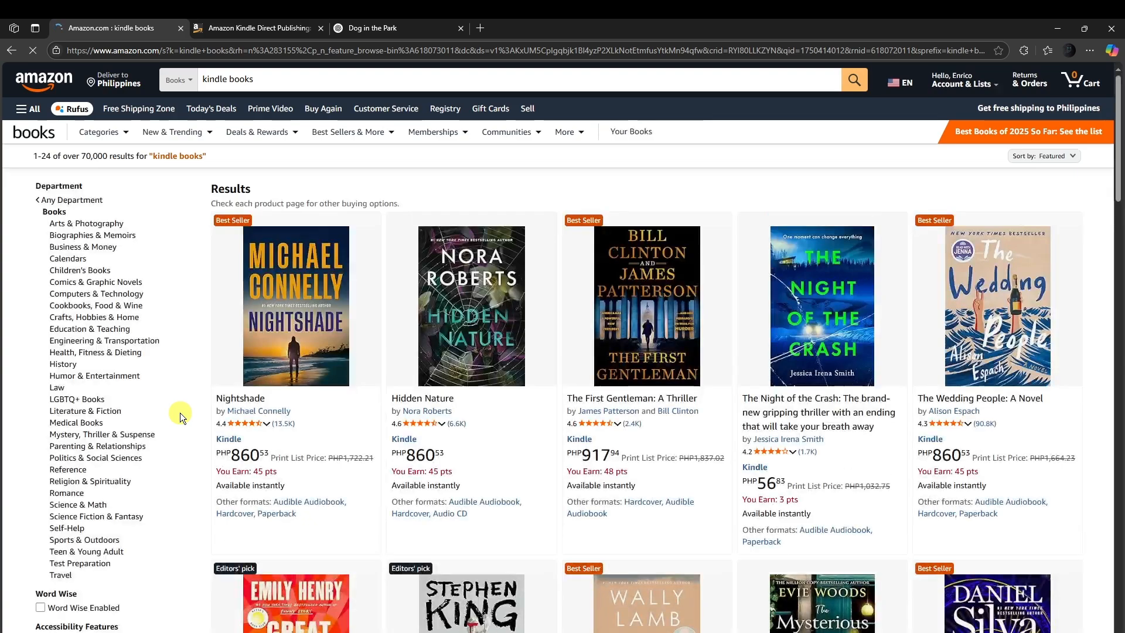
Browse the filtered books and open the product page of the Kindle edition of Hidden Nature
scroll(284, 382, down, 3)
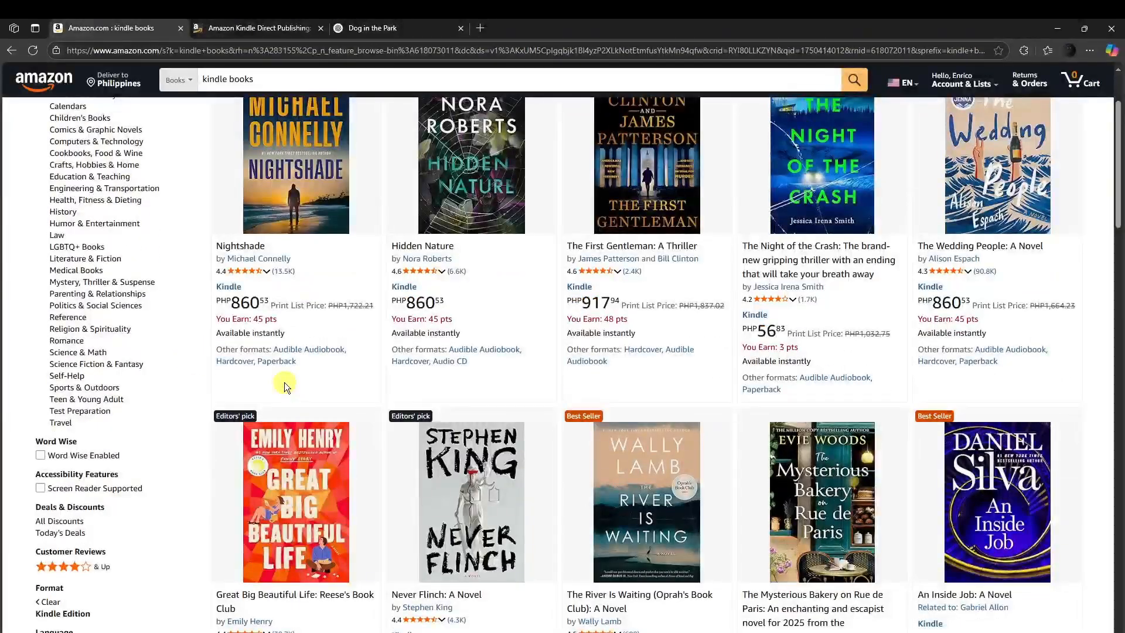
scroll(284, 383, down, 7)
scroll(284, 384, down, 3)
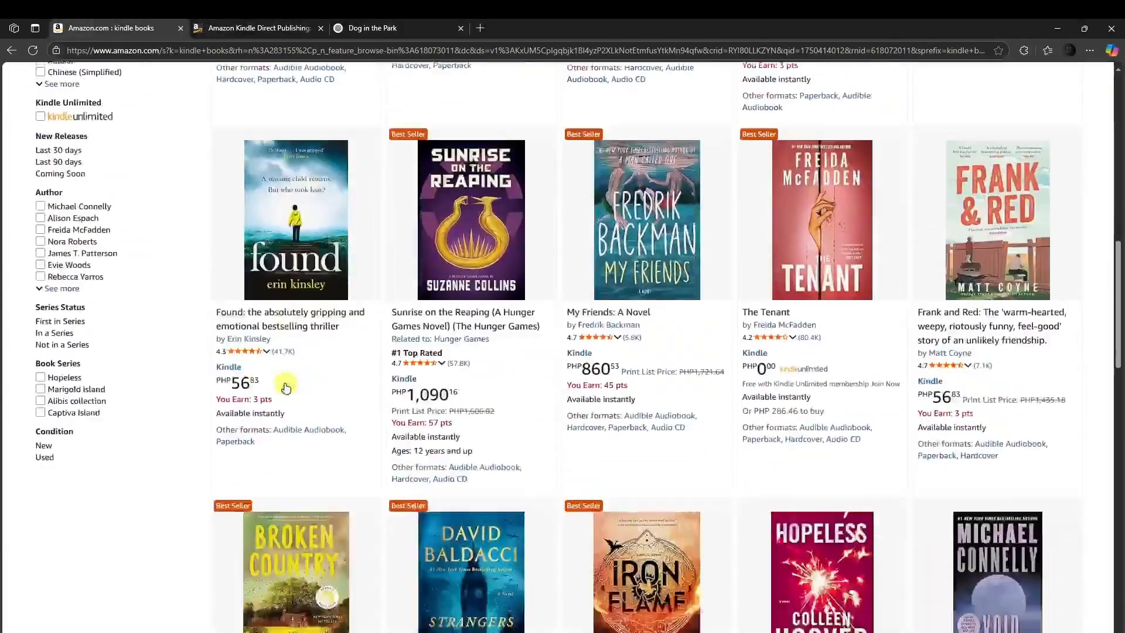
scroll(285, 384, up, 5)
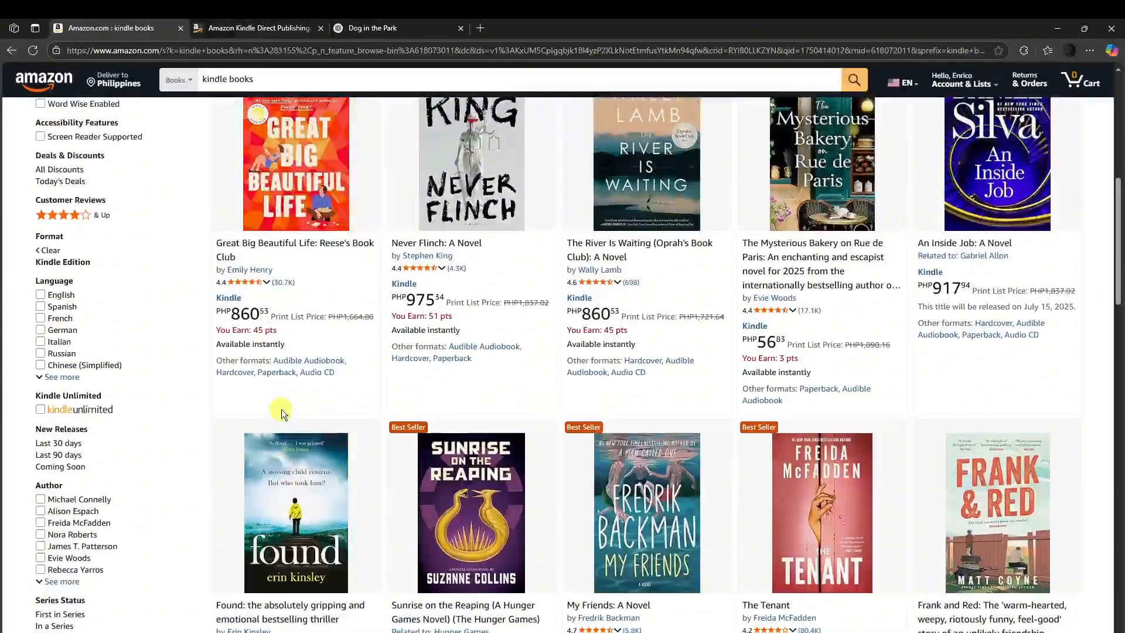
scroll(281, 409, up, 4)
scroll(712, 511, up, 4)
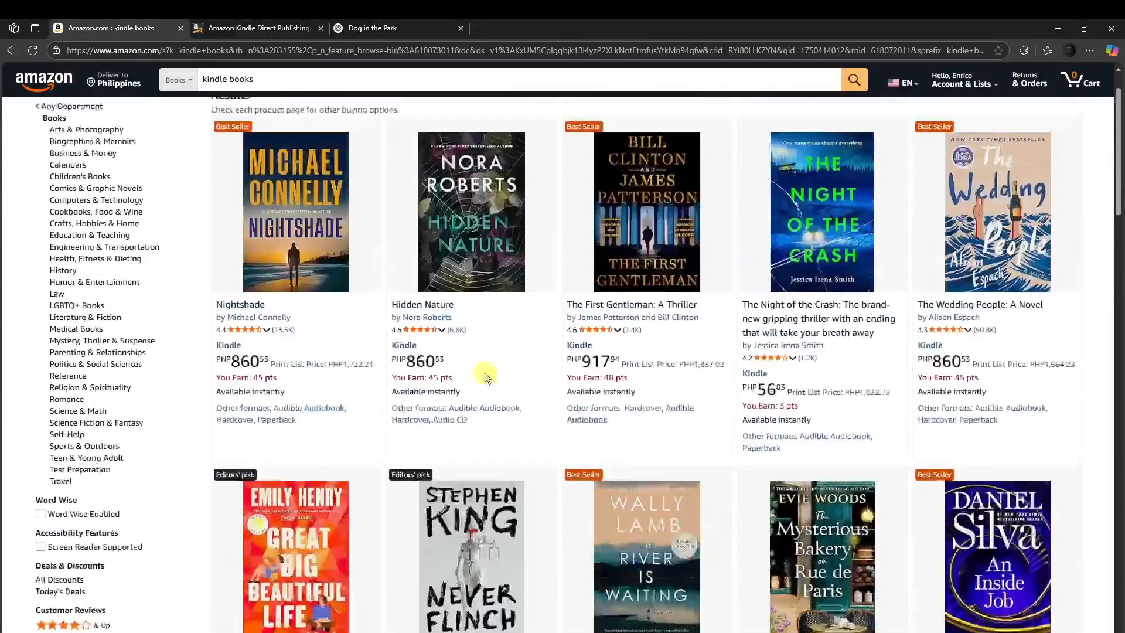
click(476, 368)
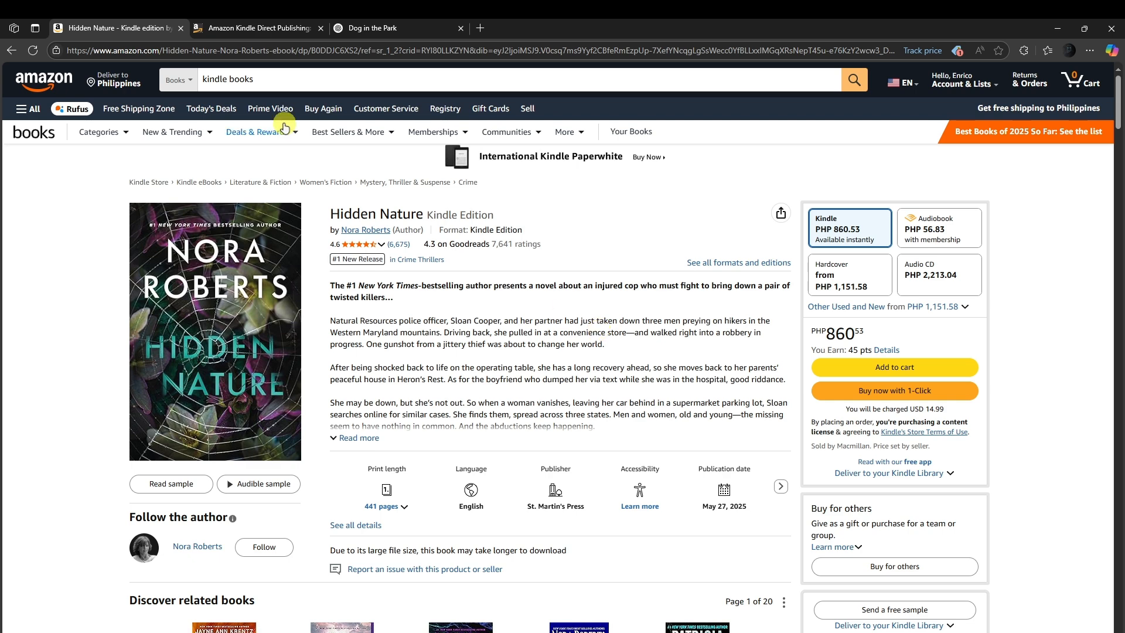
click(275, 24)
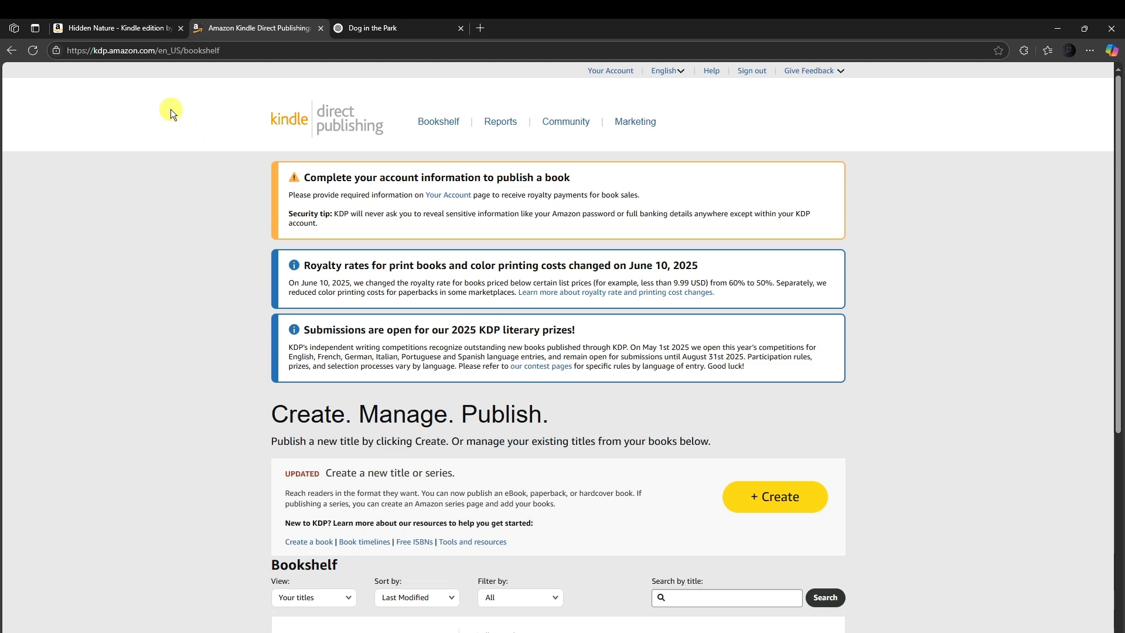
drag(155, 52, 36, 49)
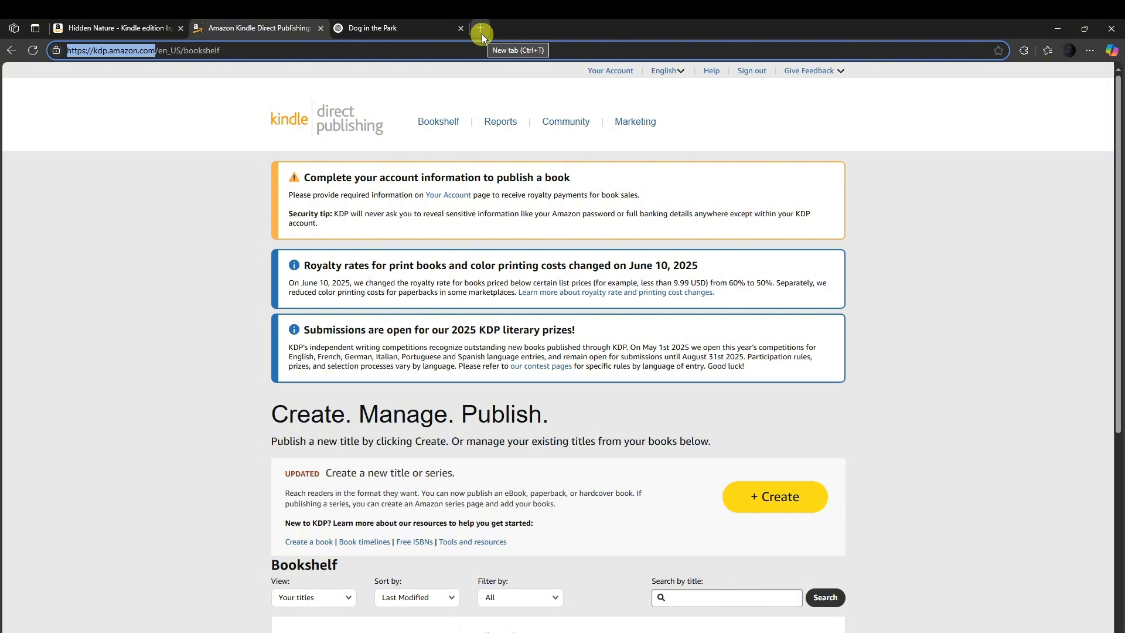
Search the web for "amazon kdp" in a new browser tab and look through the results
click(481, 34)
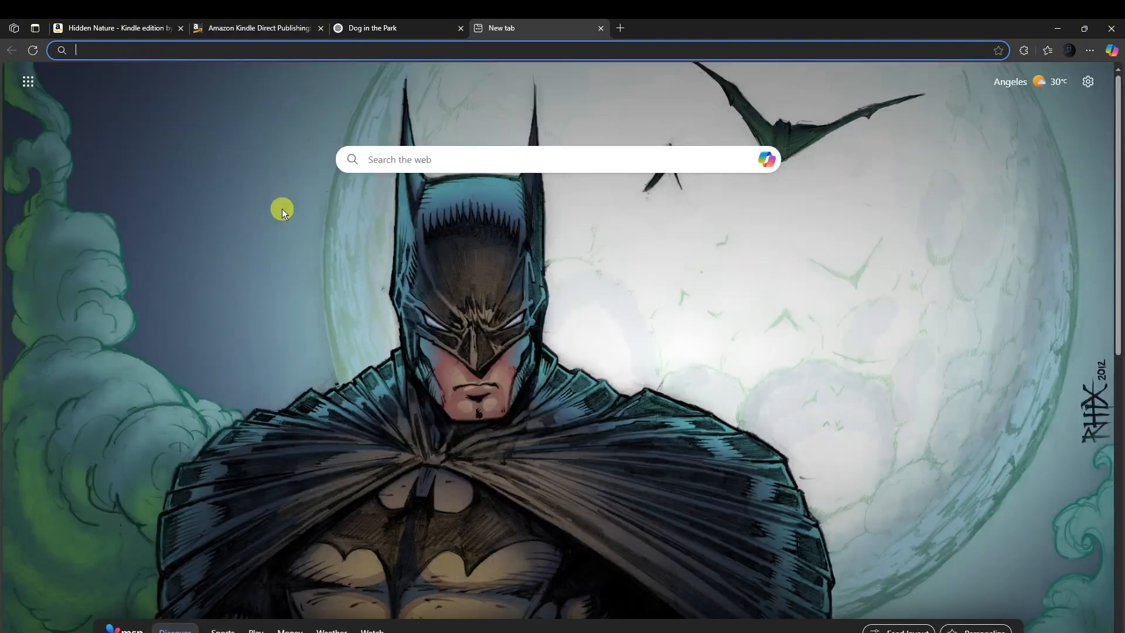
text(amazon kdp)
key(Return)
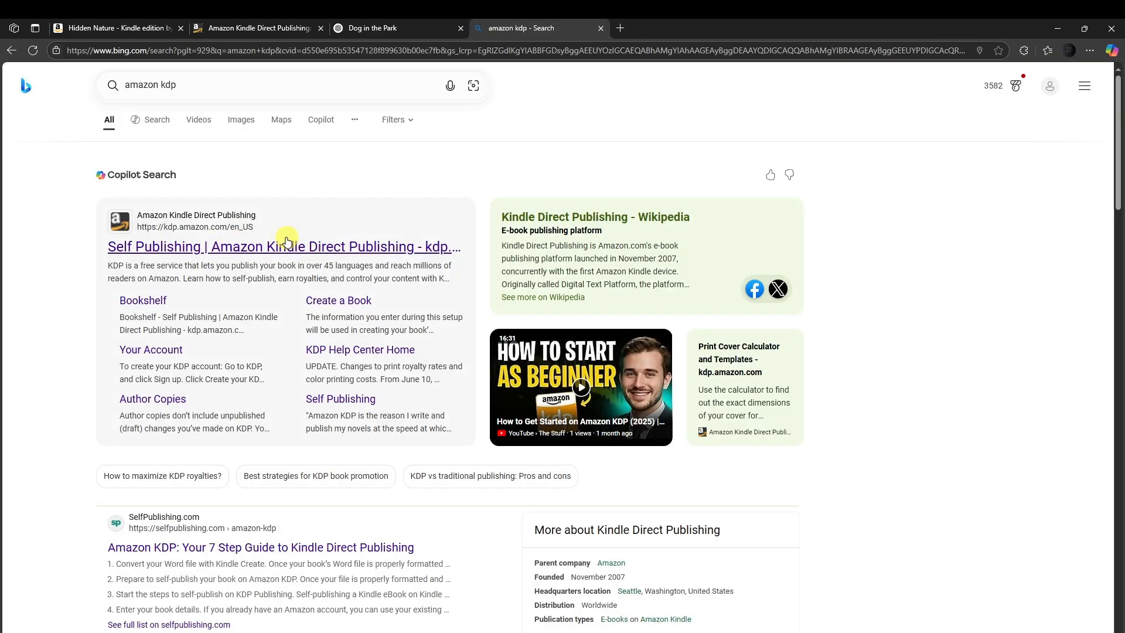
scroll(286, 240, down, 20)
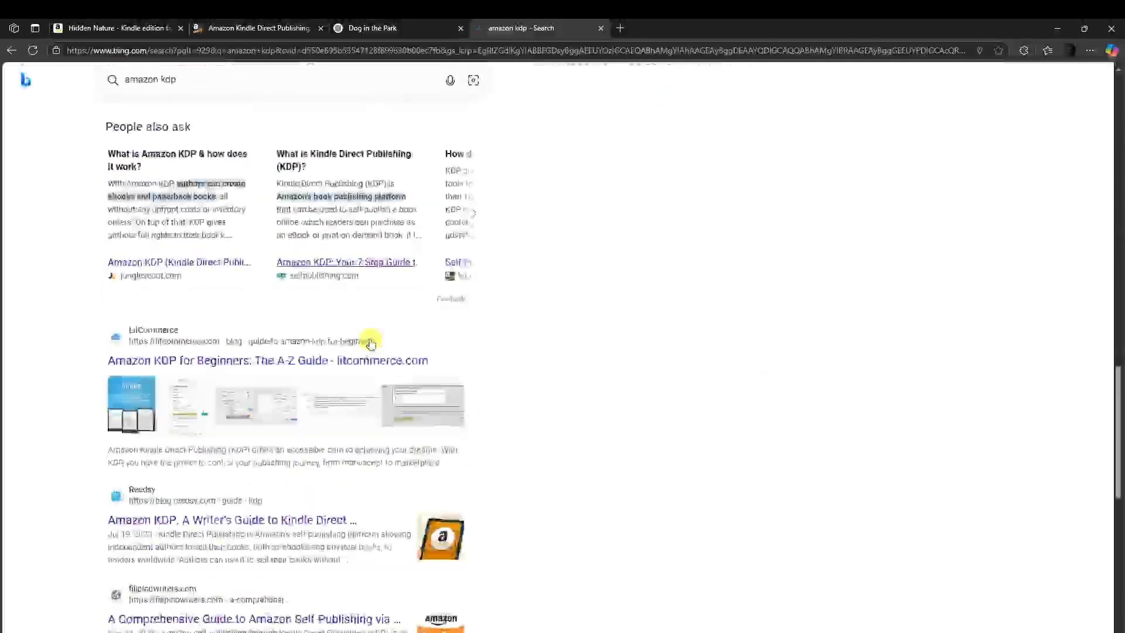
scroll(370, 343, up, 12)
scroll(148, 387, down, 1)
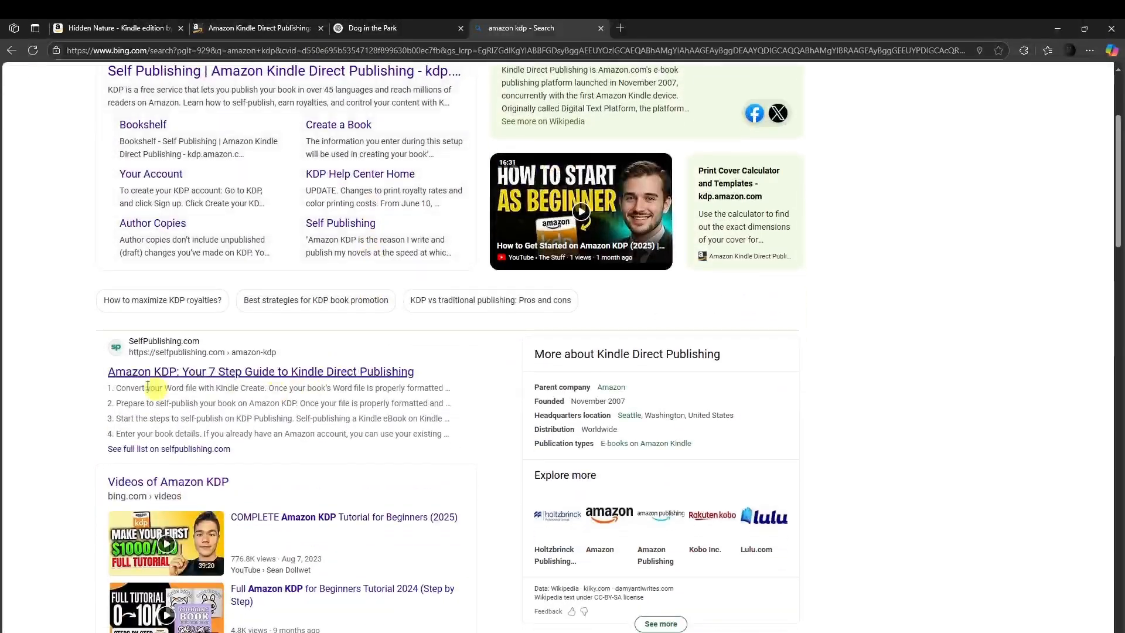
scroll(175, 369, down, 18)
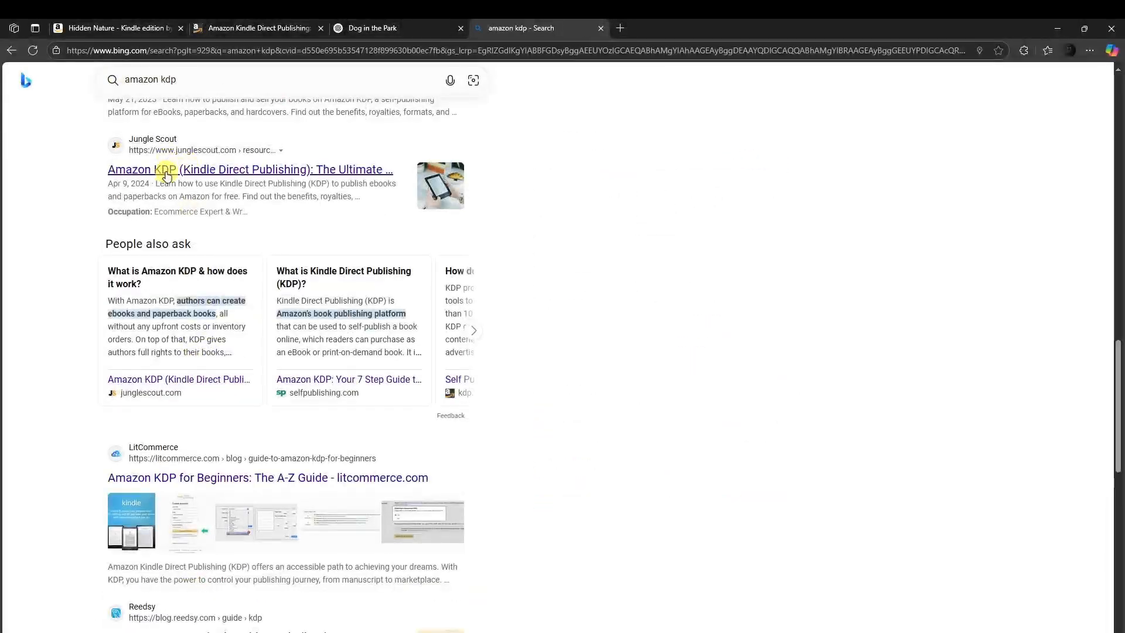
scroll(218, 189, down, 6)
scroll(716, 214, up, 5)
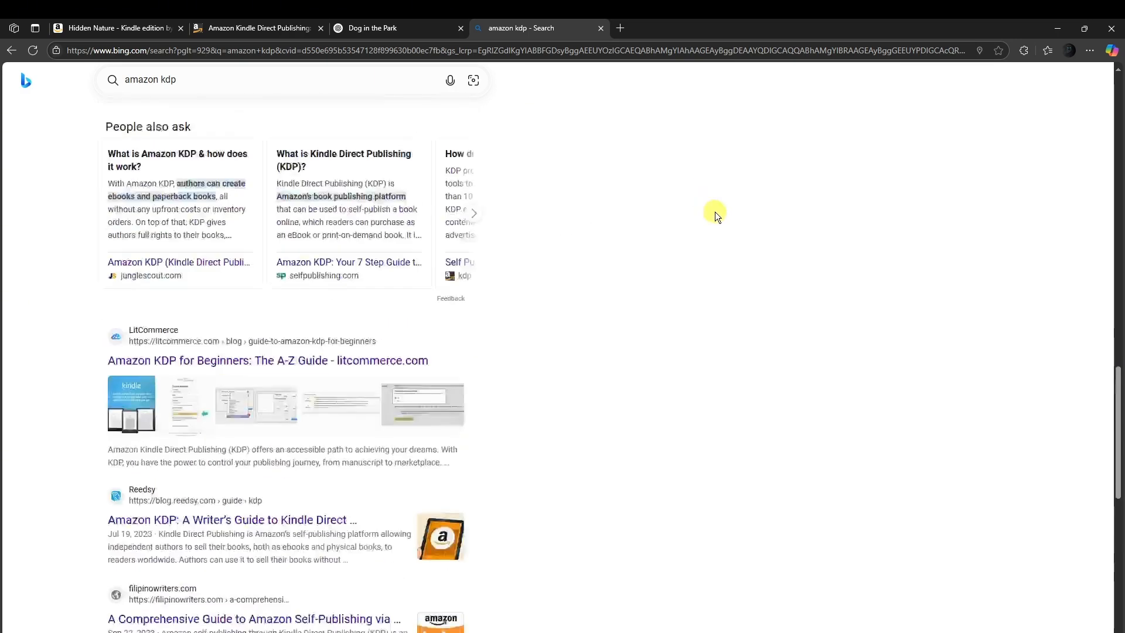
scroll(718, 213, up, 15)
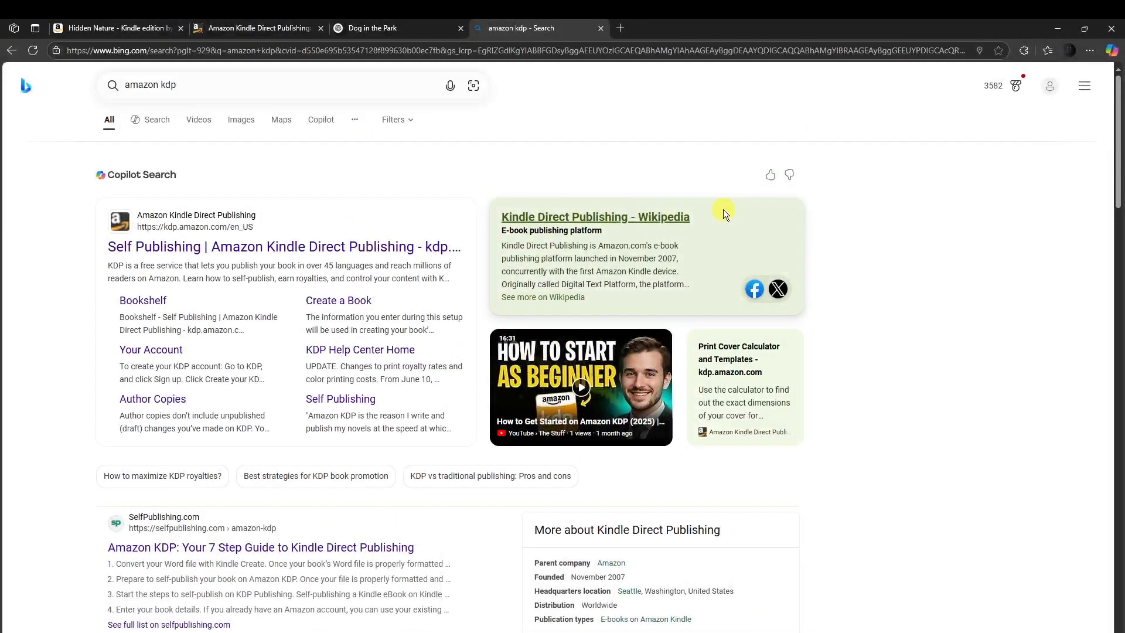
Find the NordVPN Link Checker by searching "nordvpn checker" in a new browser tab, open it and close the search page
click(624, 36)
text(n)
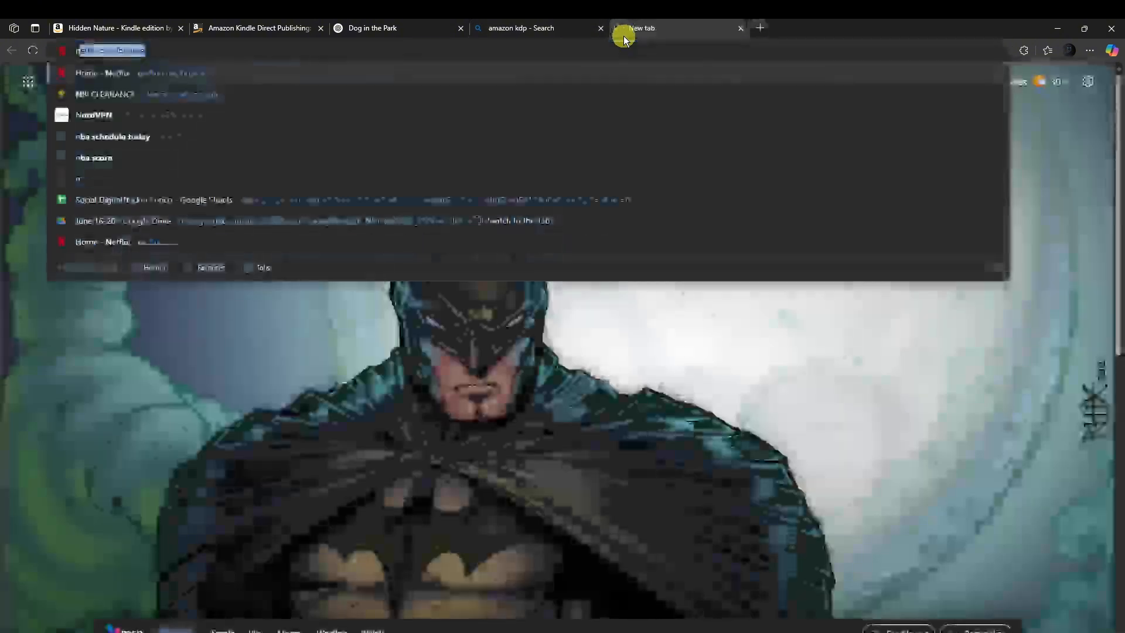
text(ordvp)
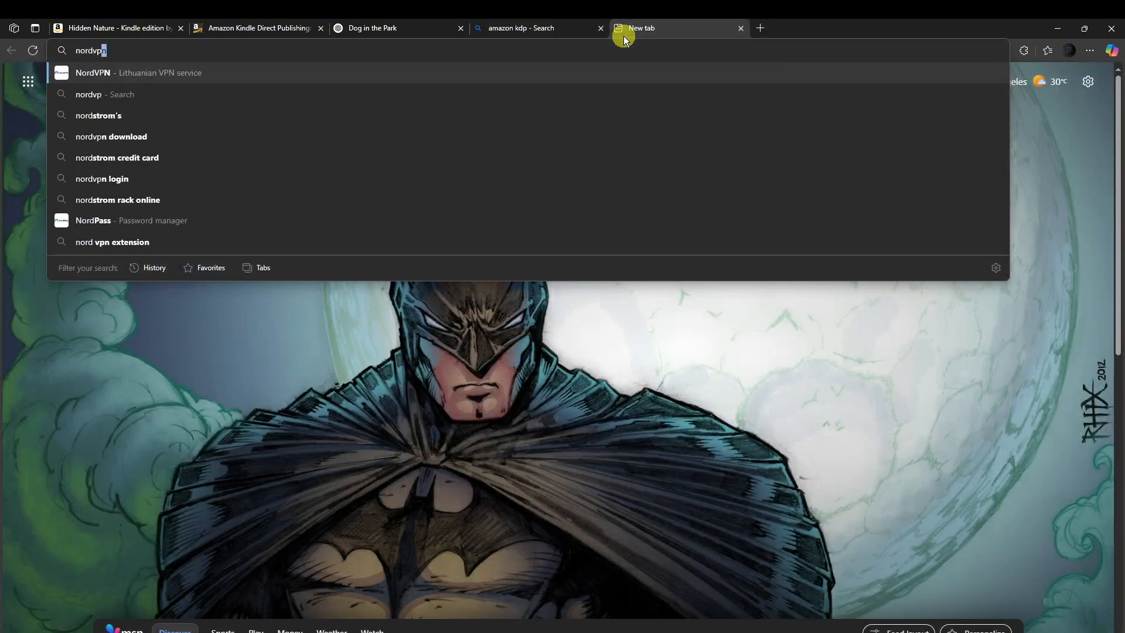
text(n checker)
key(Return)
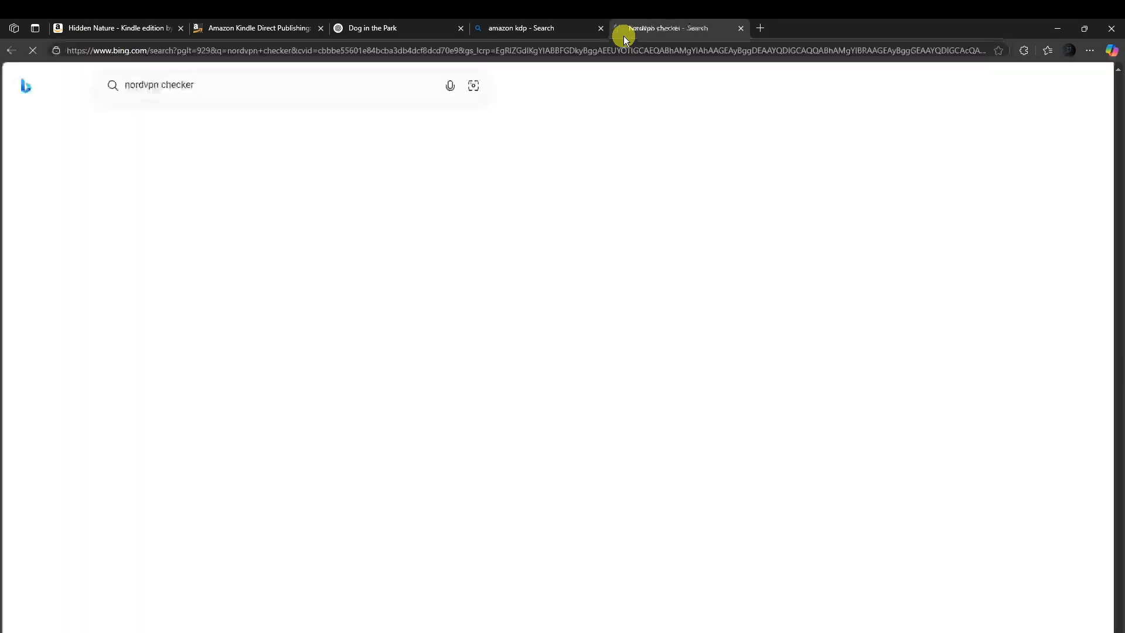
click(275, 453)
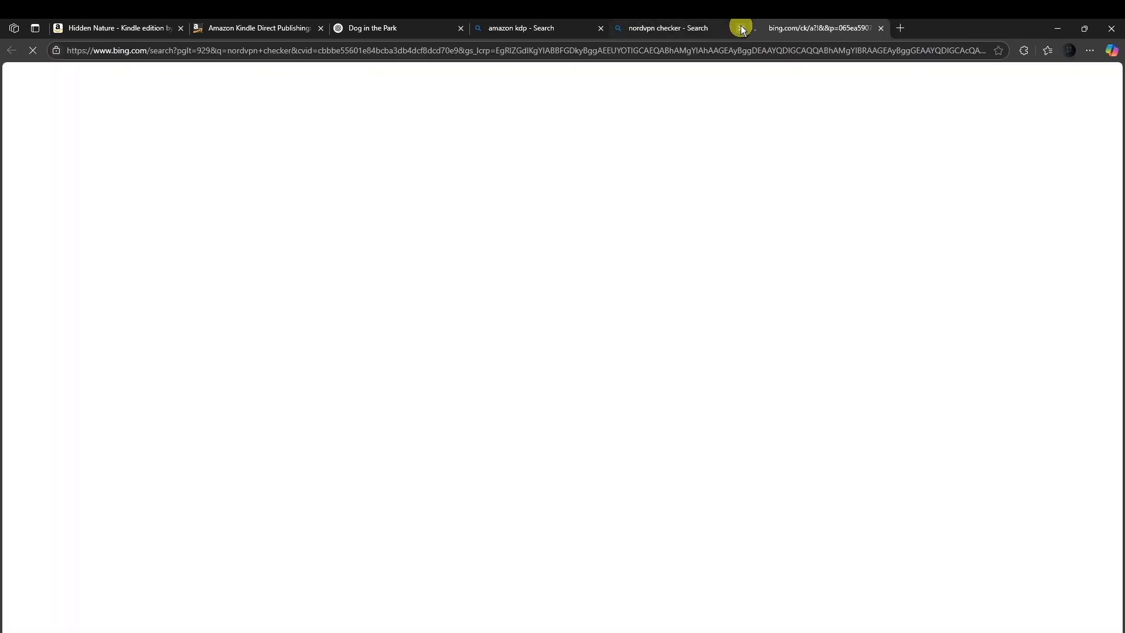
click(741, 29)
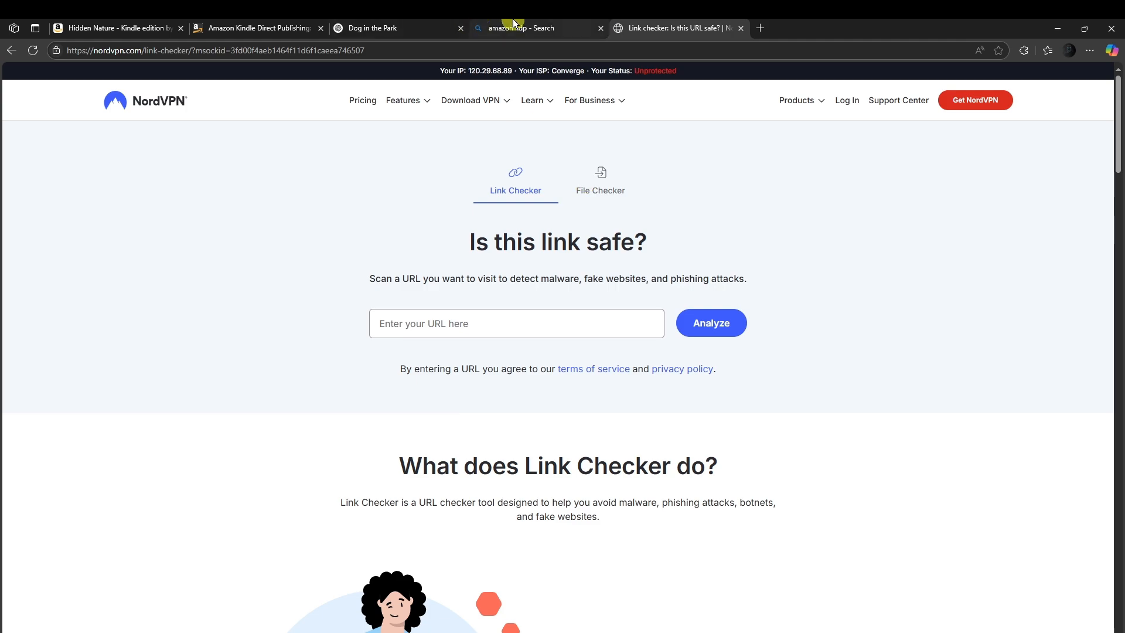
Copy the link of LitCommerce's "Amazon KDP for Beginners: The A-Z Guide" from the amazon kdp search results
key(ctrl+shift+Tab)
scroll(299, 272, down, 15)
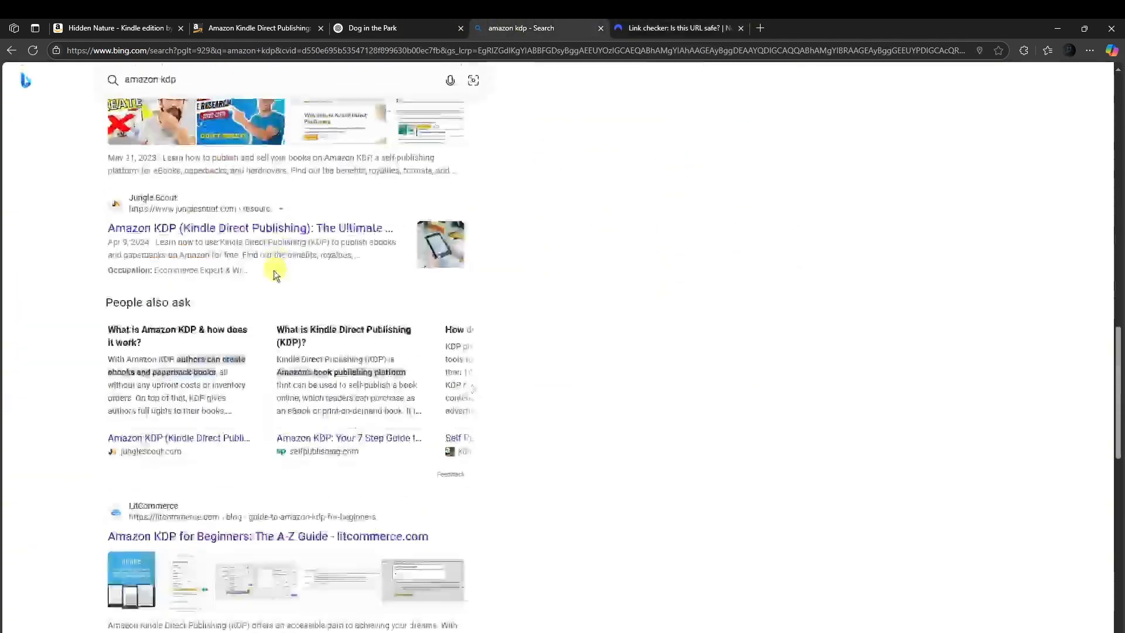
scroll(266, 297, down, 5)
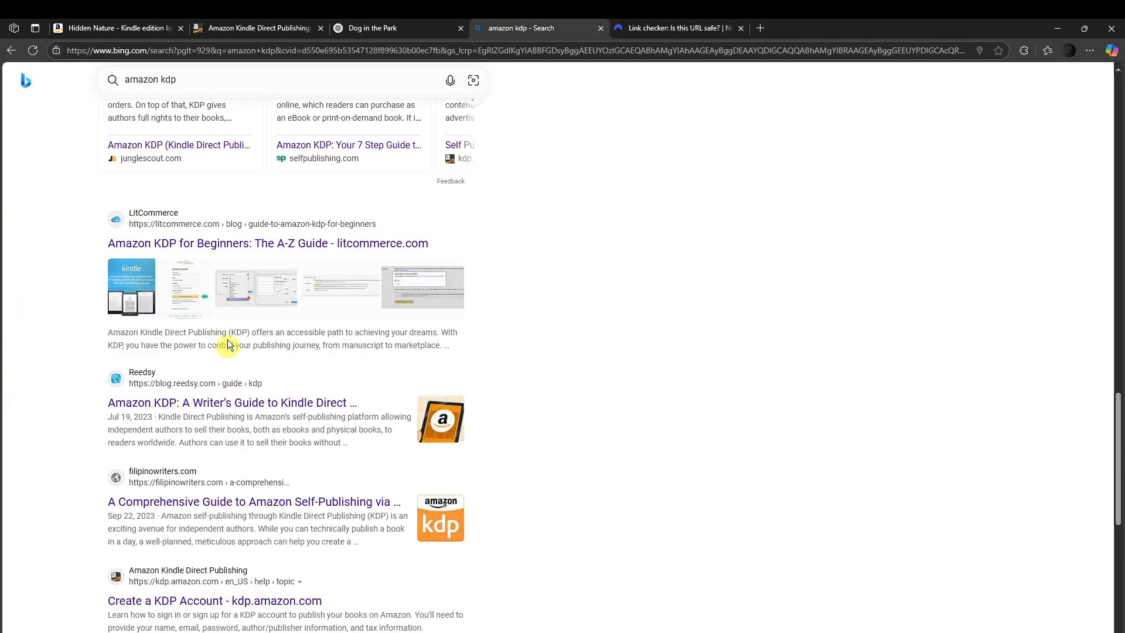
right_click(215, 247)
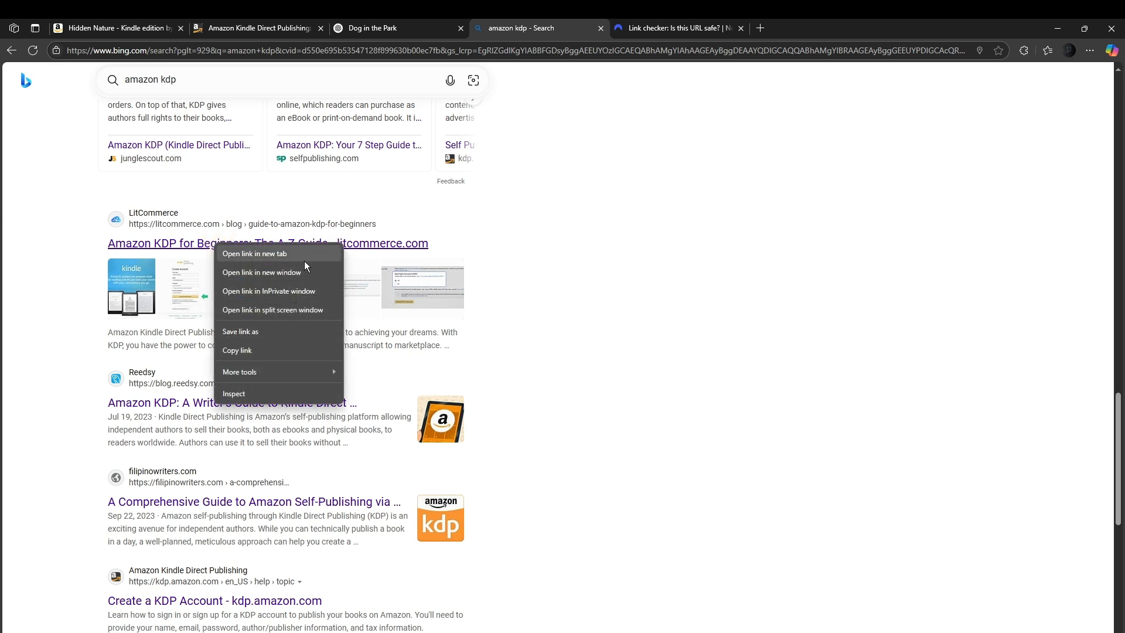
click(247, 350)
Analyze the copied LitCommerce guide link with the NordVPN Link Checker
click(674, 28)
click(440, 324)
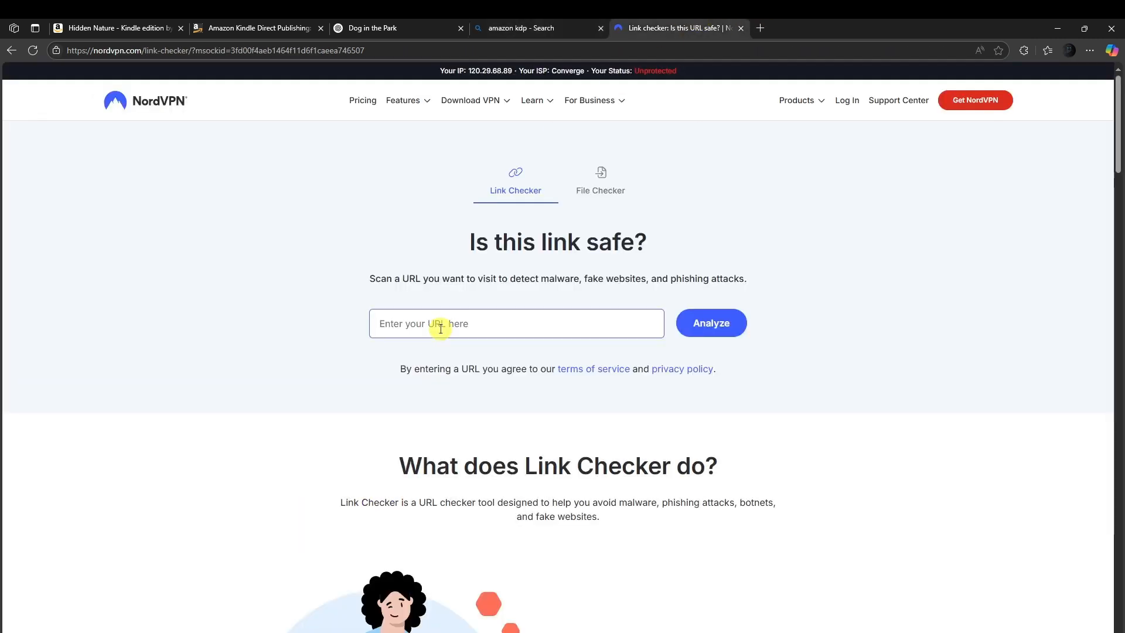
key(ctrl+v)
click(703, 313)
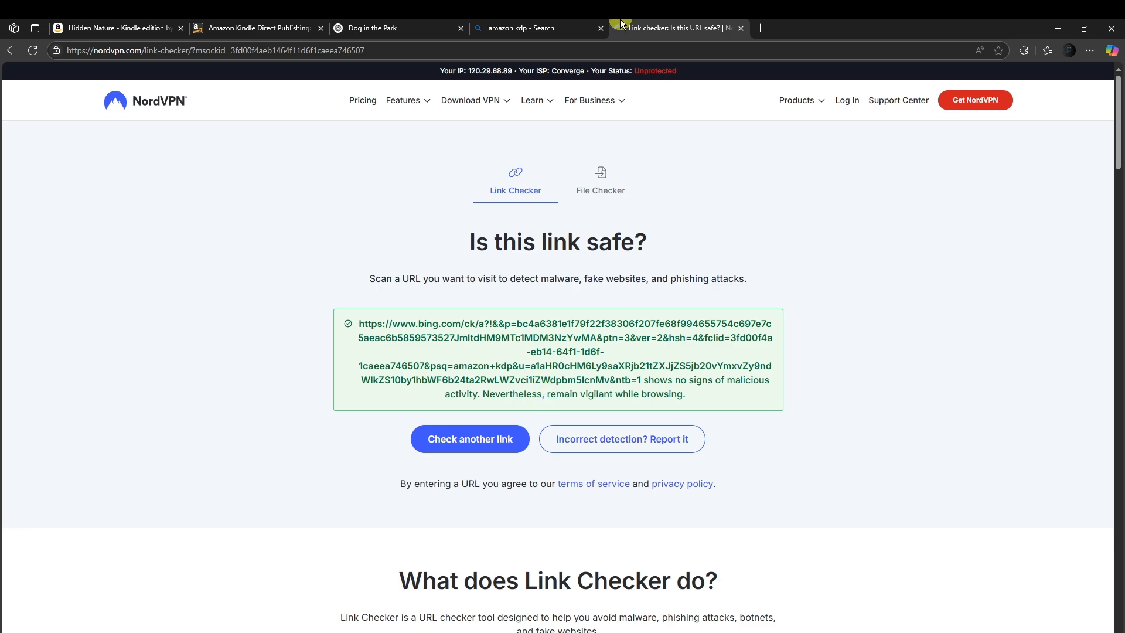
Return to the KDP bookshelf and close the amazon kdp search page and the NordVPN Link Checker
click(539, 27)
click(696, 26)
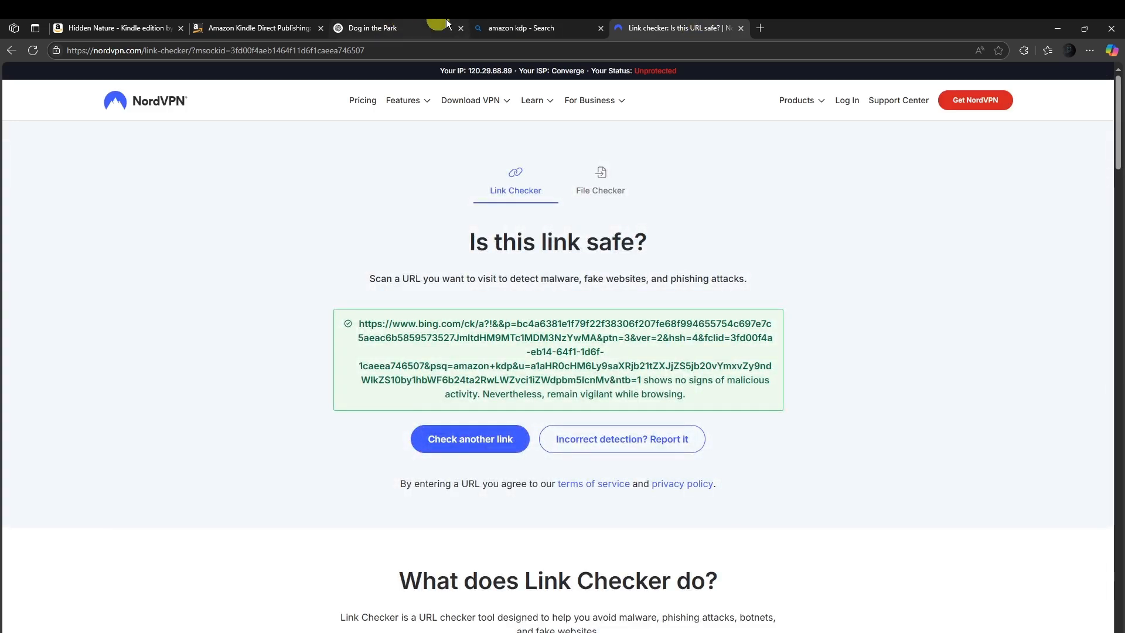
click(561, 23)
click(288, 23)
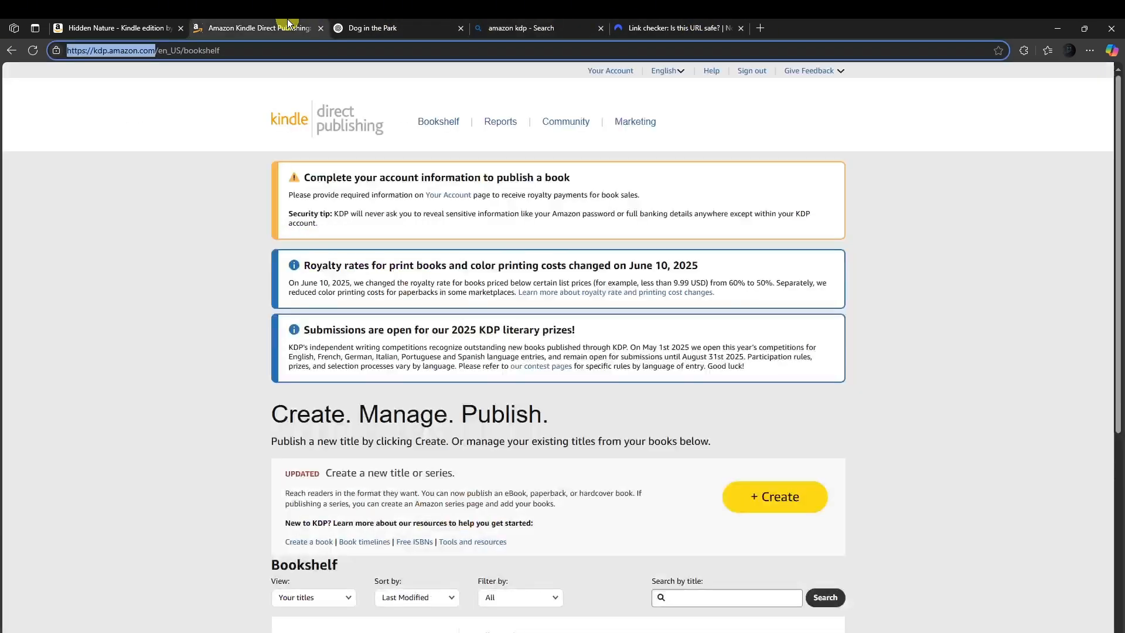
click(601, 28)
click(601, 28)
Look over the KDP bookshelf page, including its title creation section and the existing SAMPLE eBook draft
scroll(241, 301, down, 3)
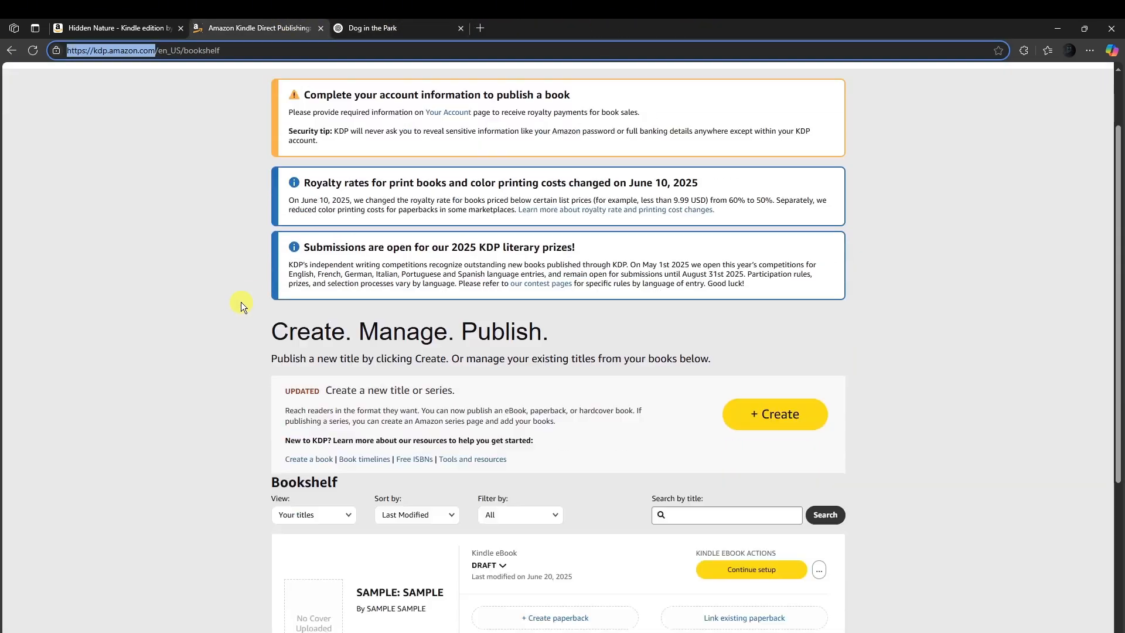
scroll(230, 329, down, 3)
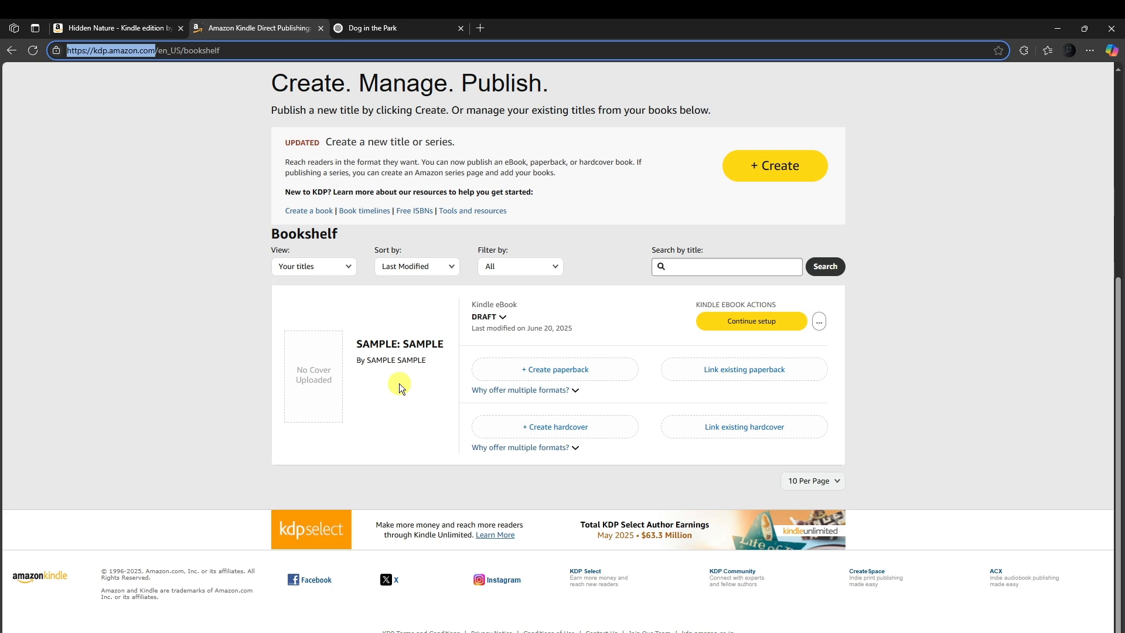
scroll(399, 383, up, 5)
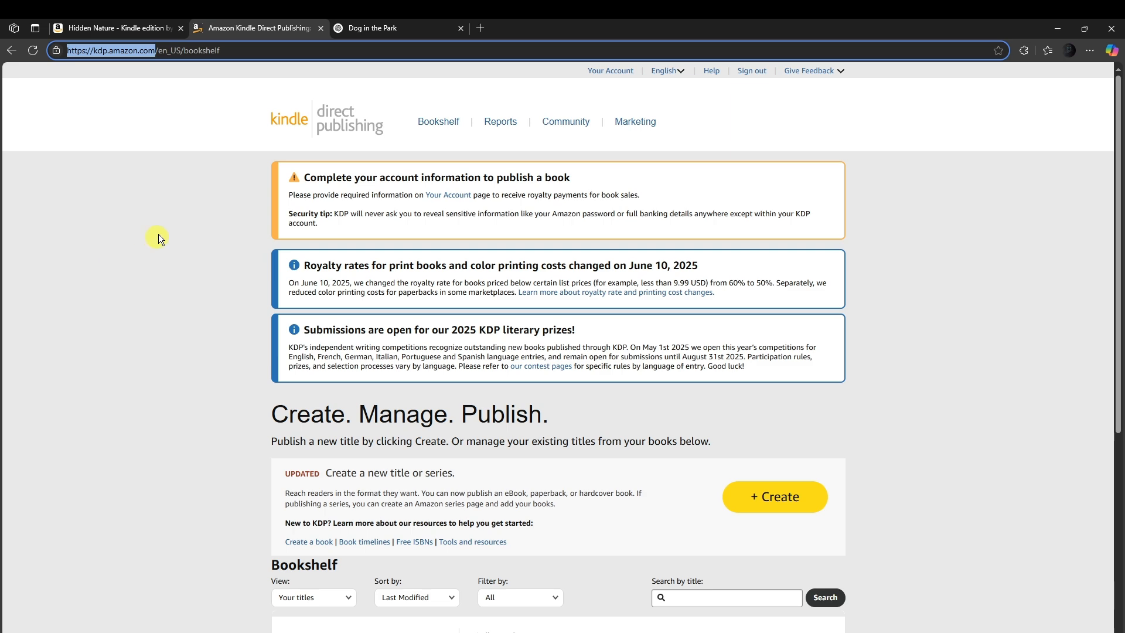
click(221, 110)
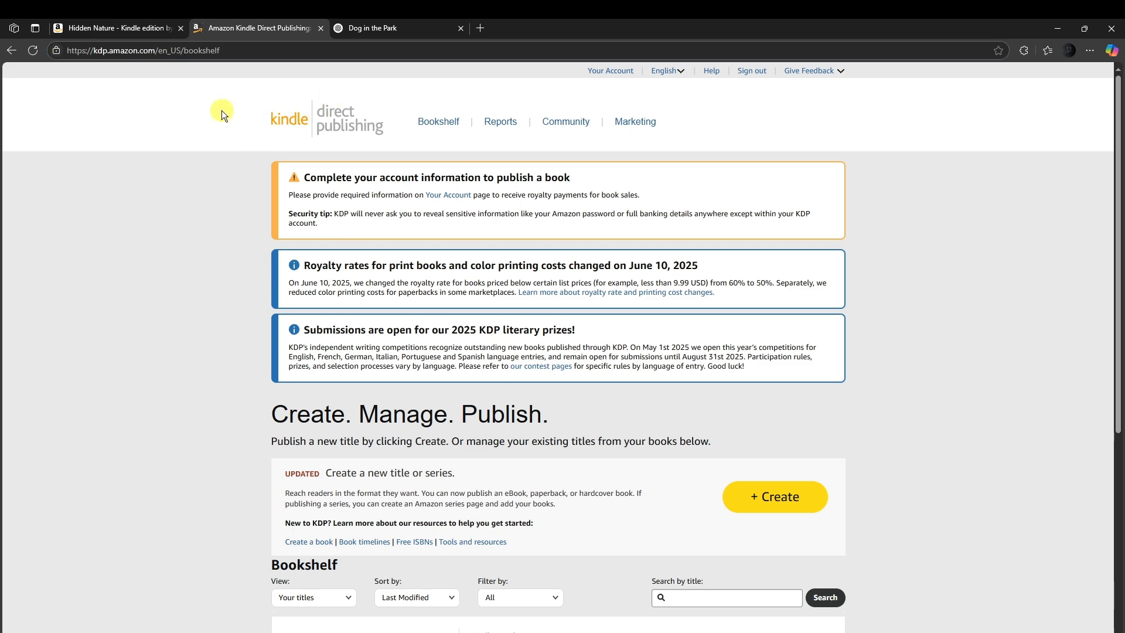
Open the Your Account page from the Hidden Nature book page on Amazon, and return to the KDP bookshelf
click(151, 27)
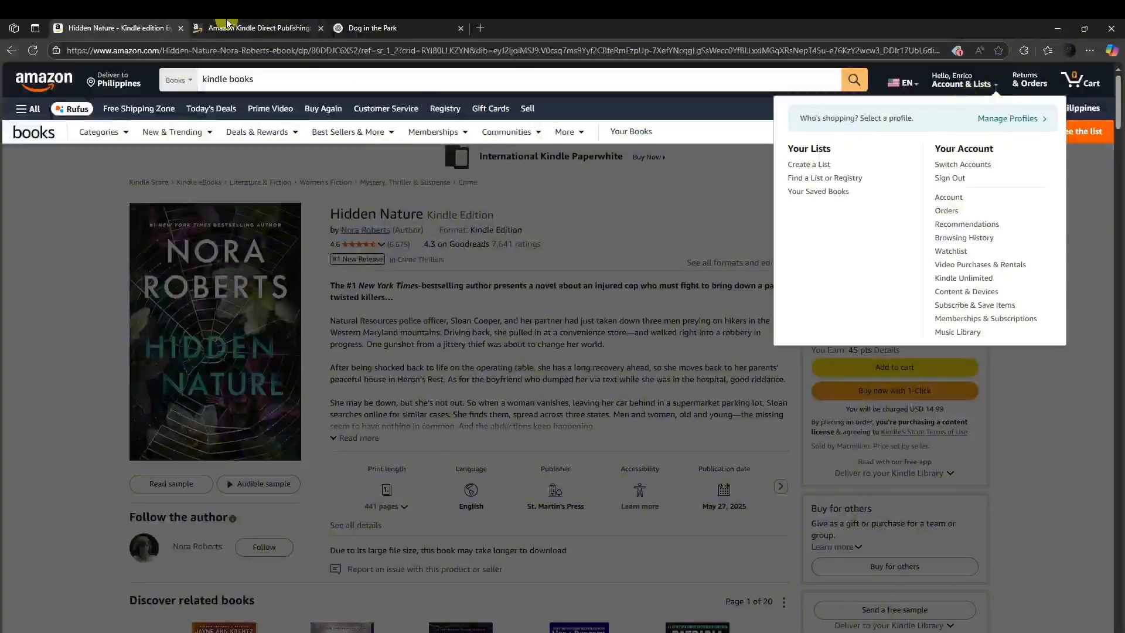
click(227, 24)
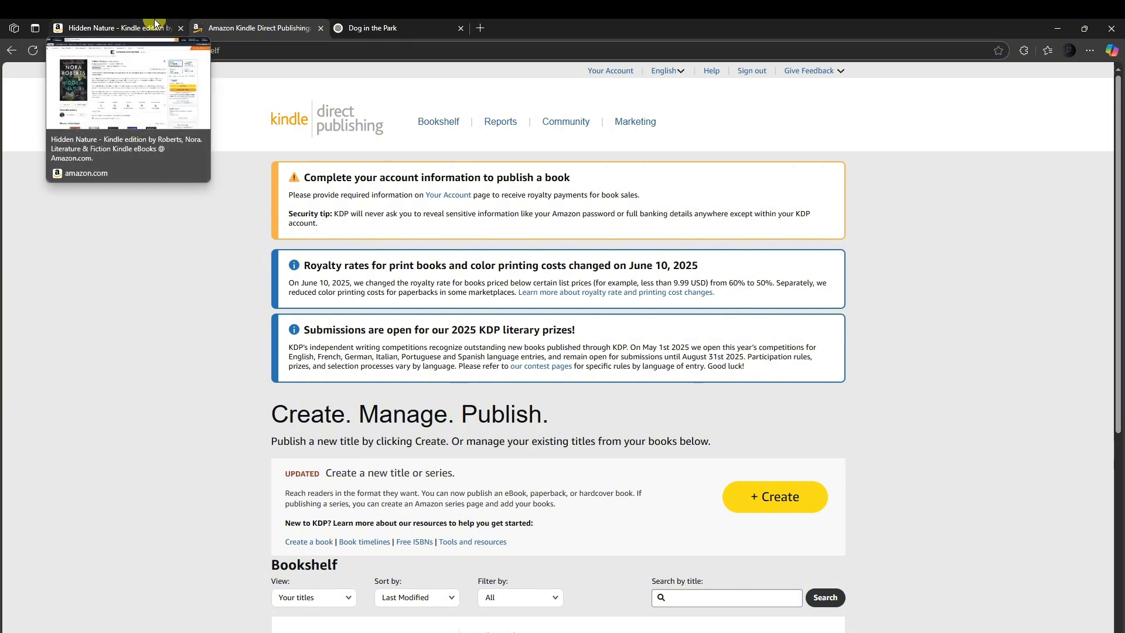
scroll(184, 284, down, 3)
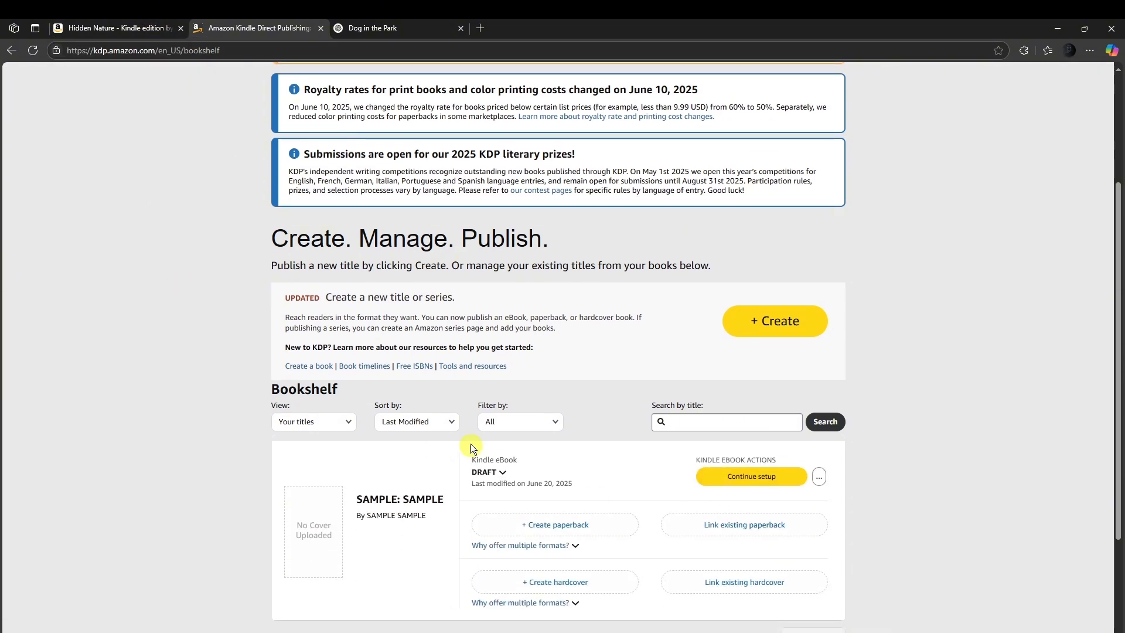
click(158, 24)
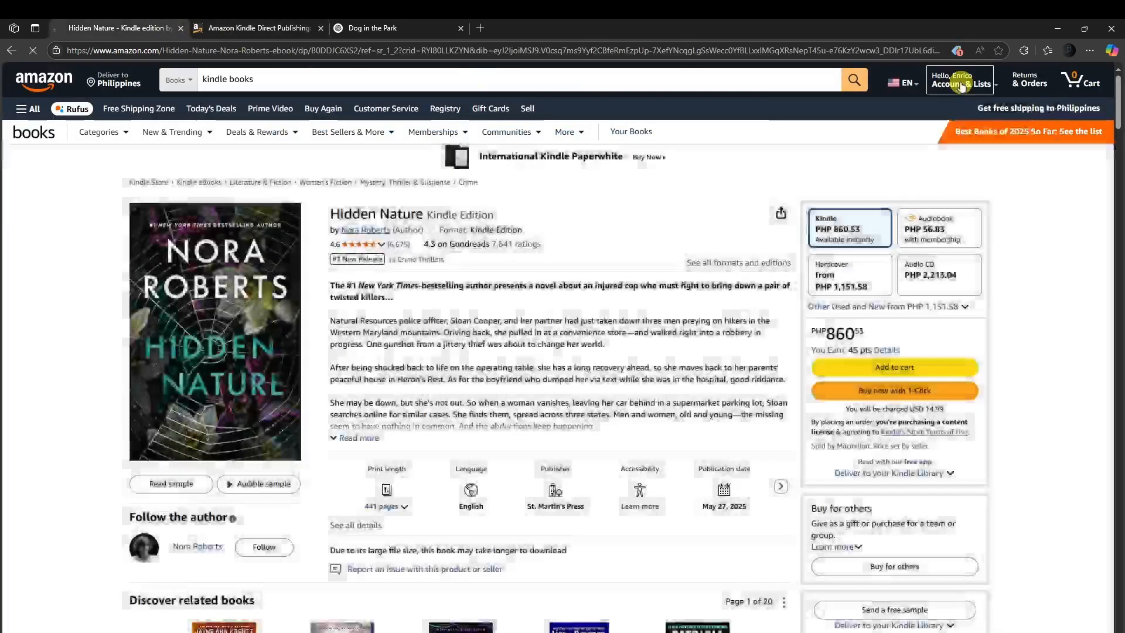
click(964, 80)
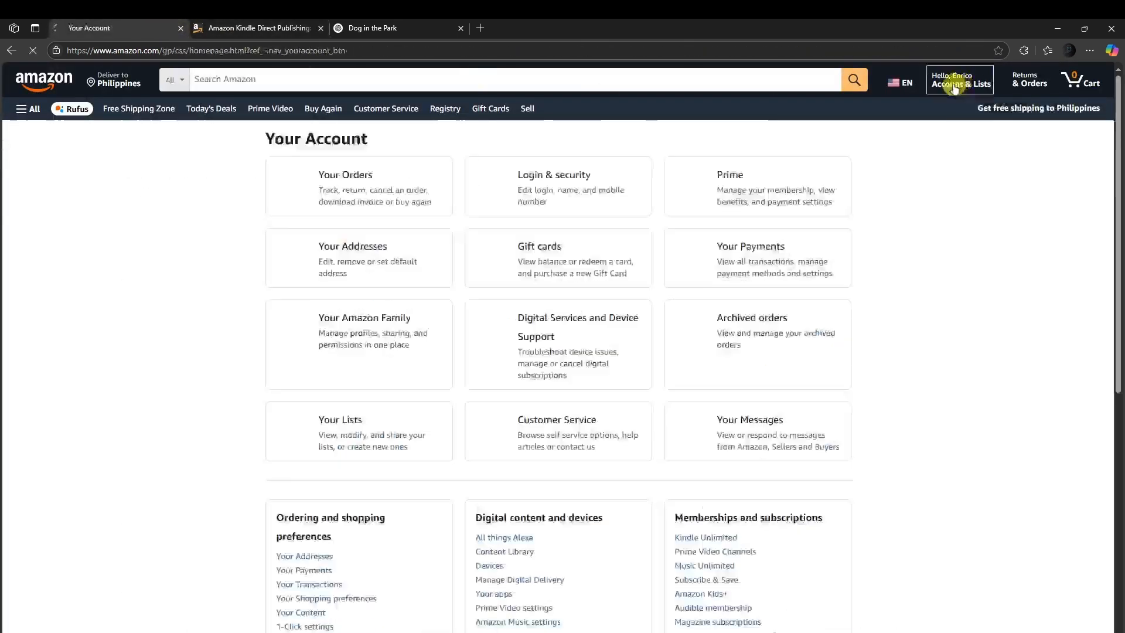
click(258, 27)
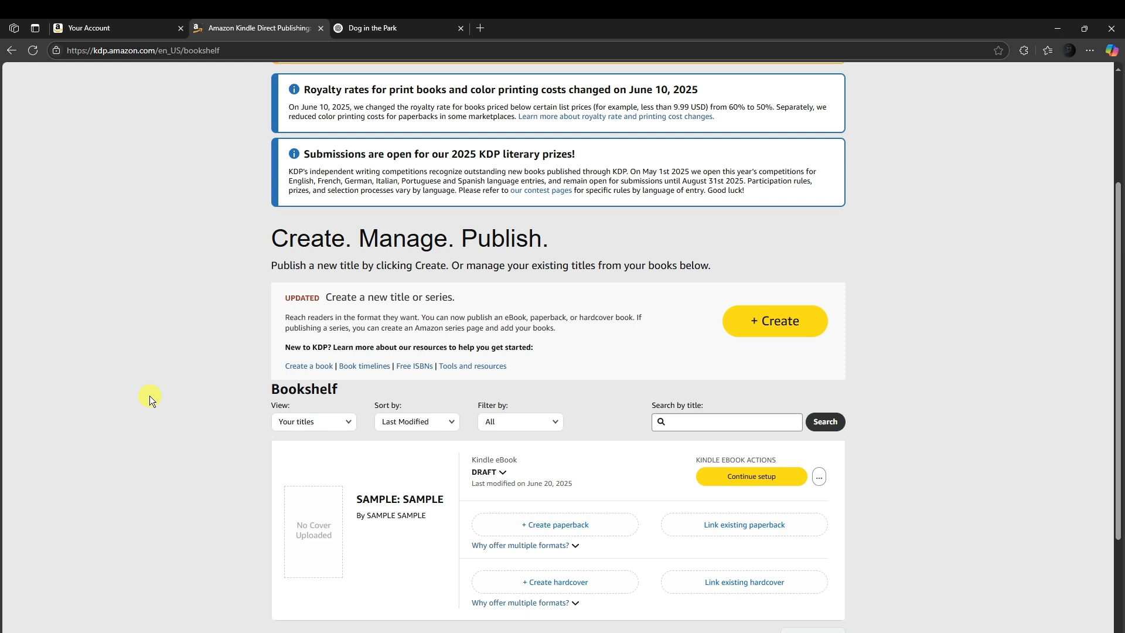
Start creating a new title and expand the publishing process explanation to read its numbered steps
click(765, 330)
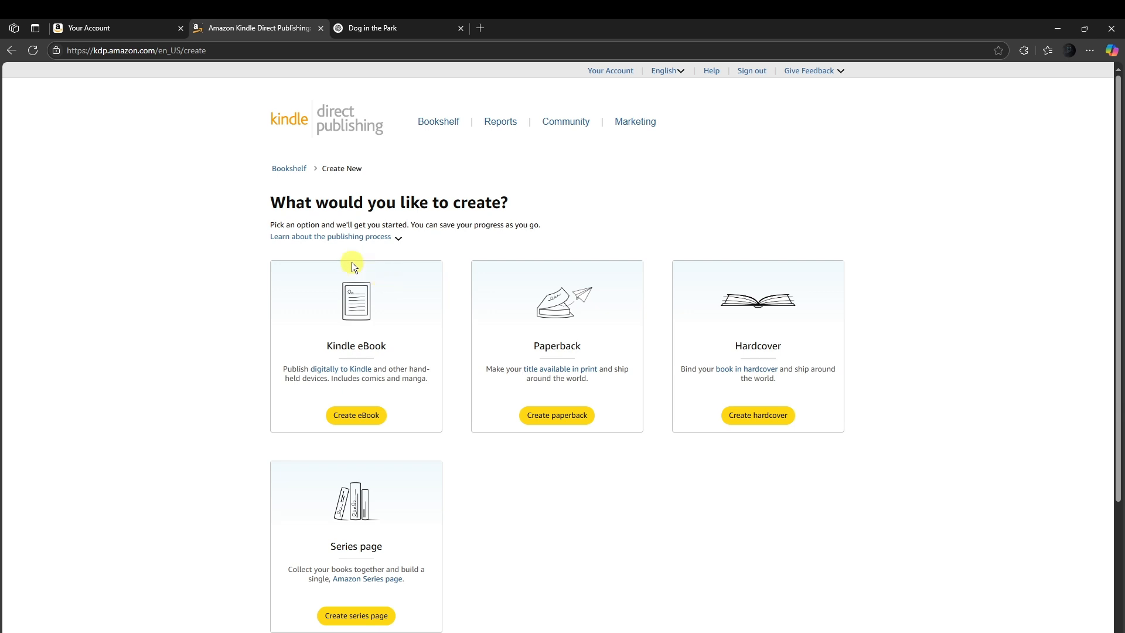
click(402, 238)
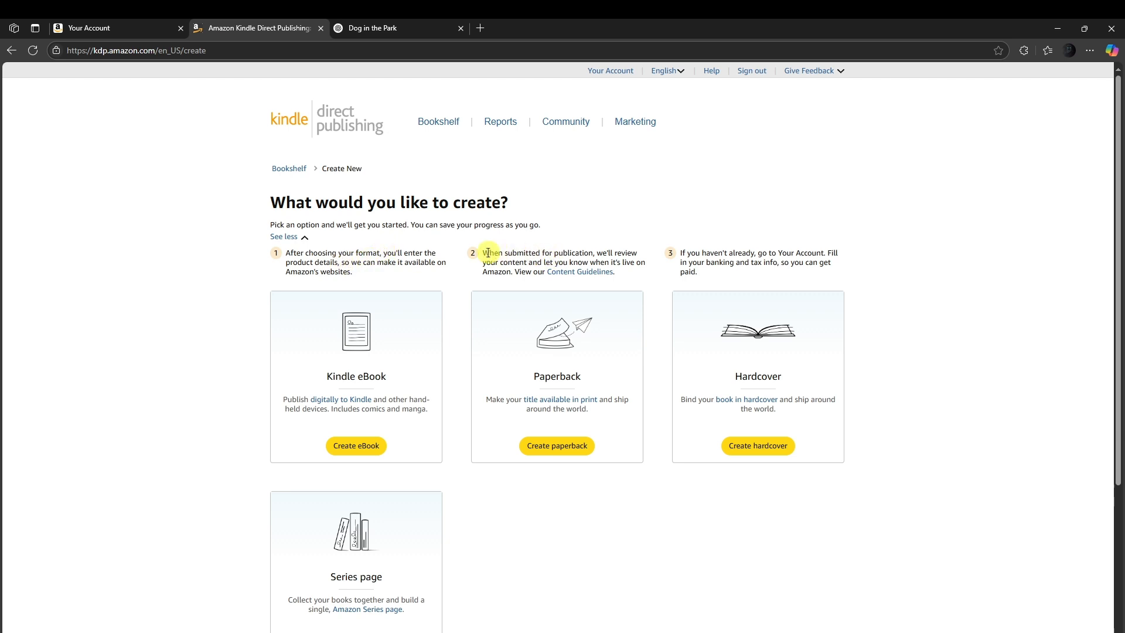
drag(482, 253, 506, 275)
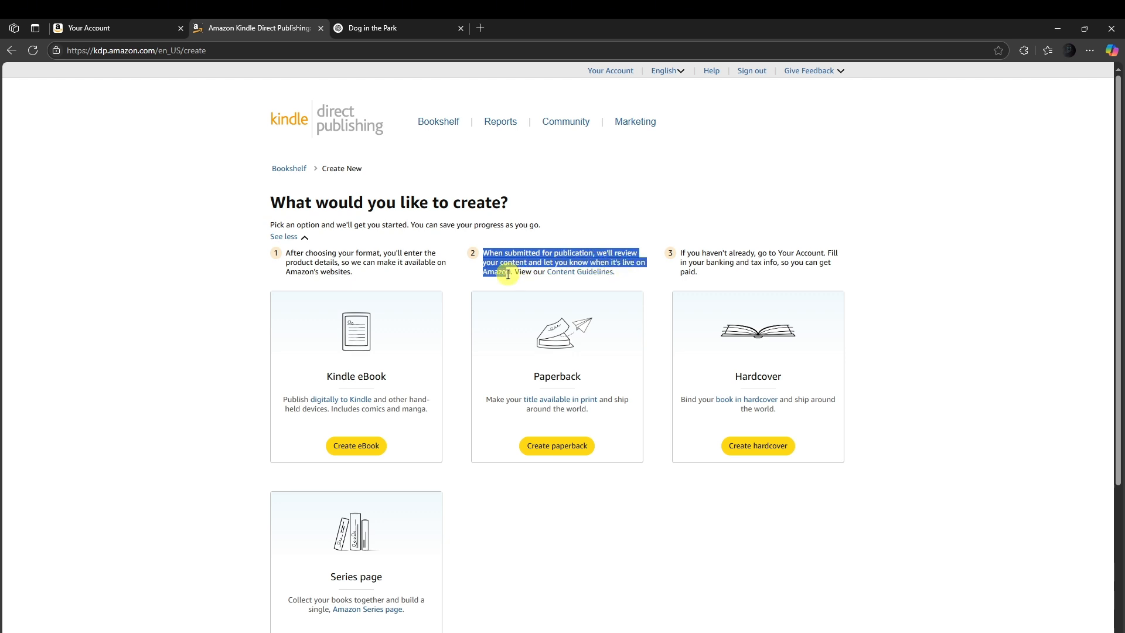
click(506, 276)
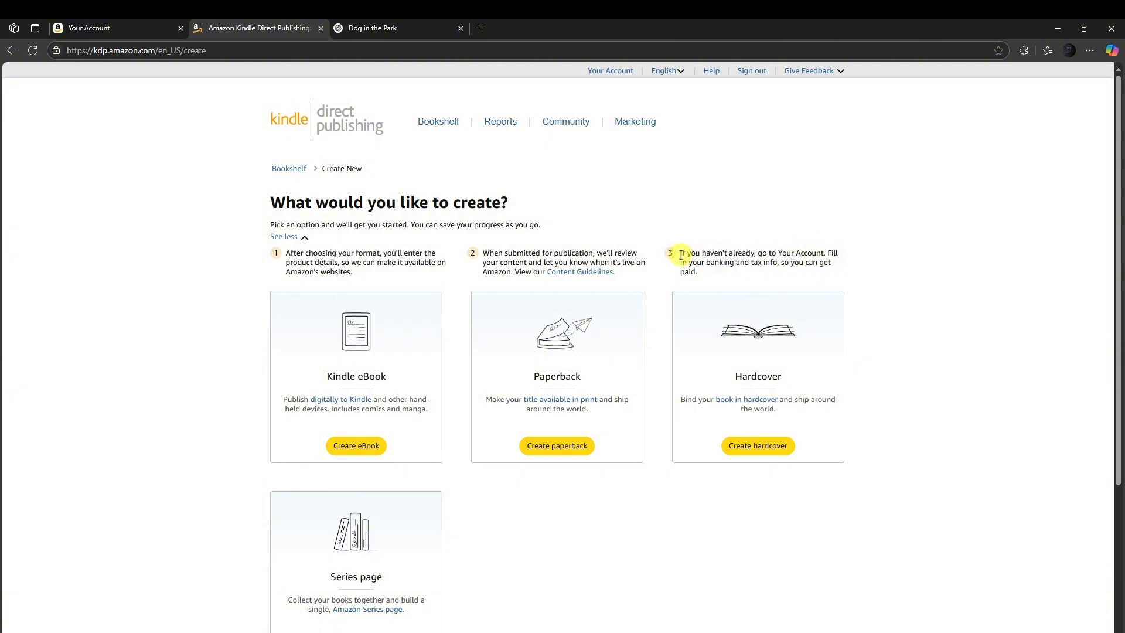
mouse_move(679, 252)
mouse_down()
mouse_move(705, 272)
mouse_move(682, 251)
mouse_up()
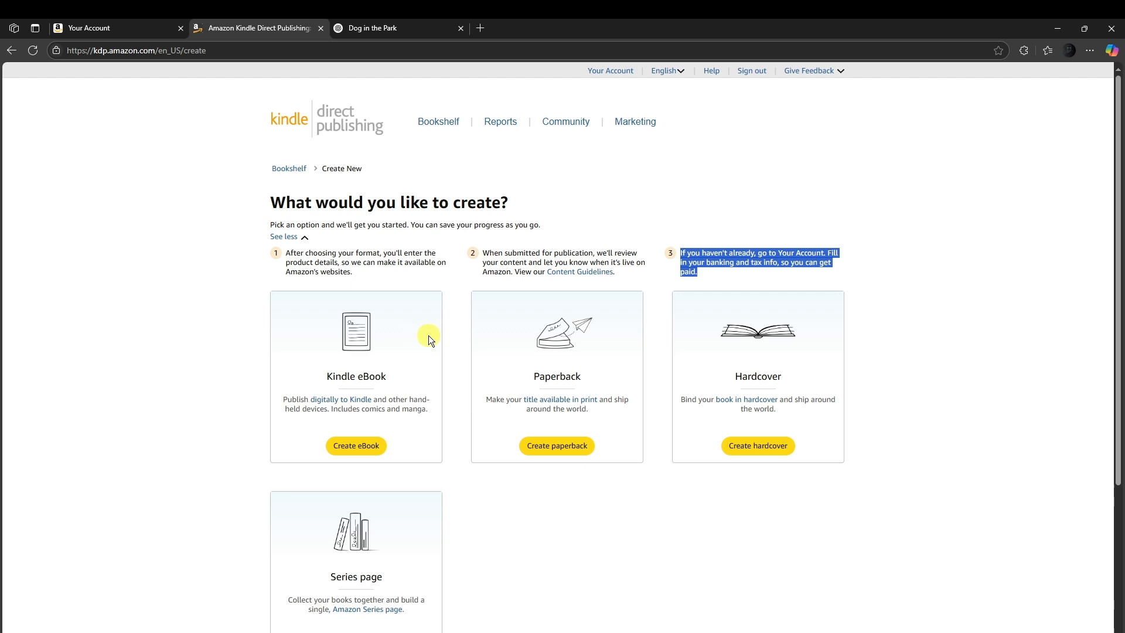
Create a new Kindle eBook and choose English as its primary language
scroll(452, 335, down, 2)
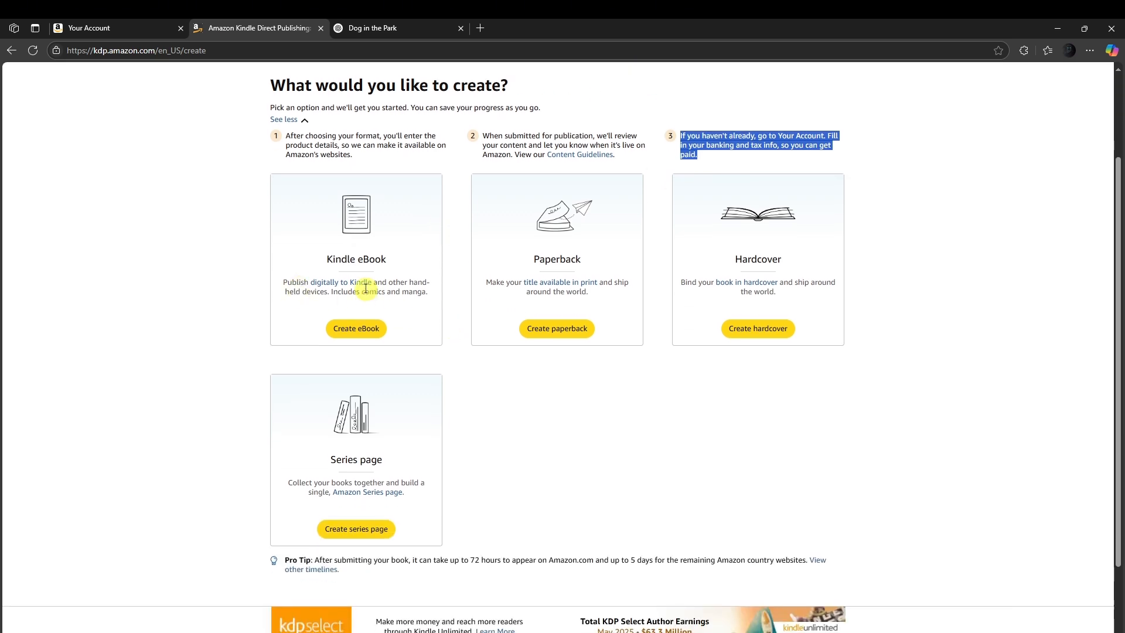
click(377, 330)
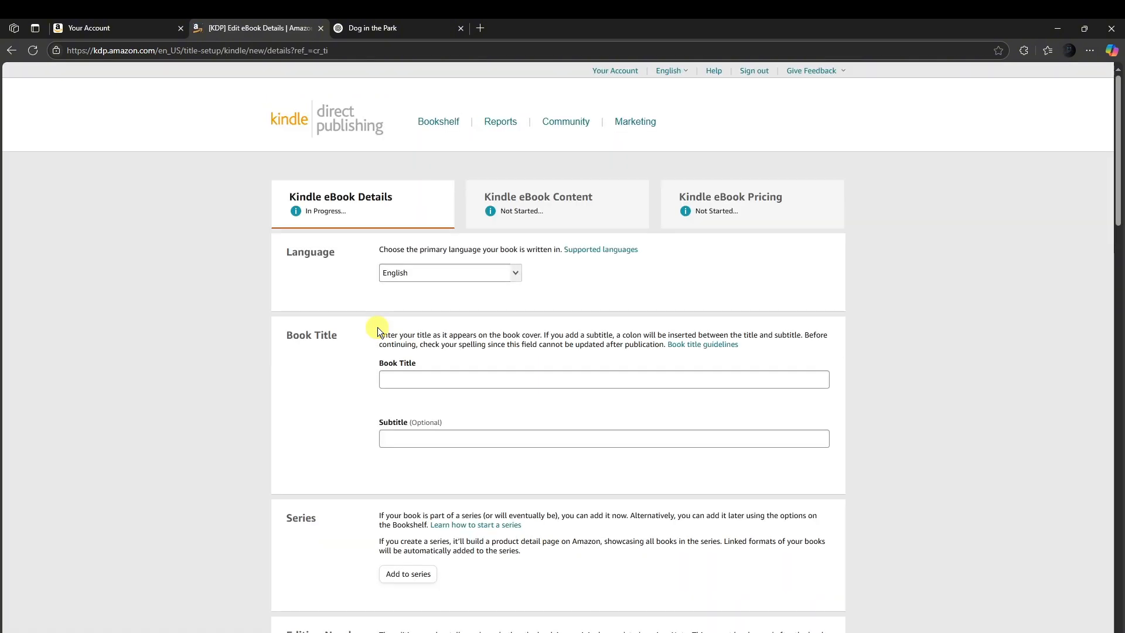
click(513, 275)
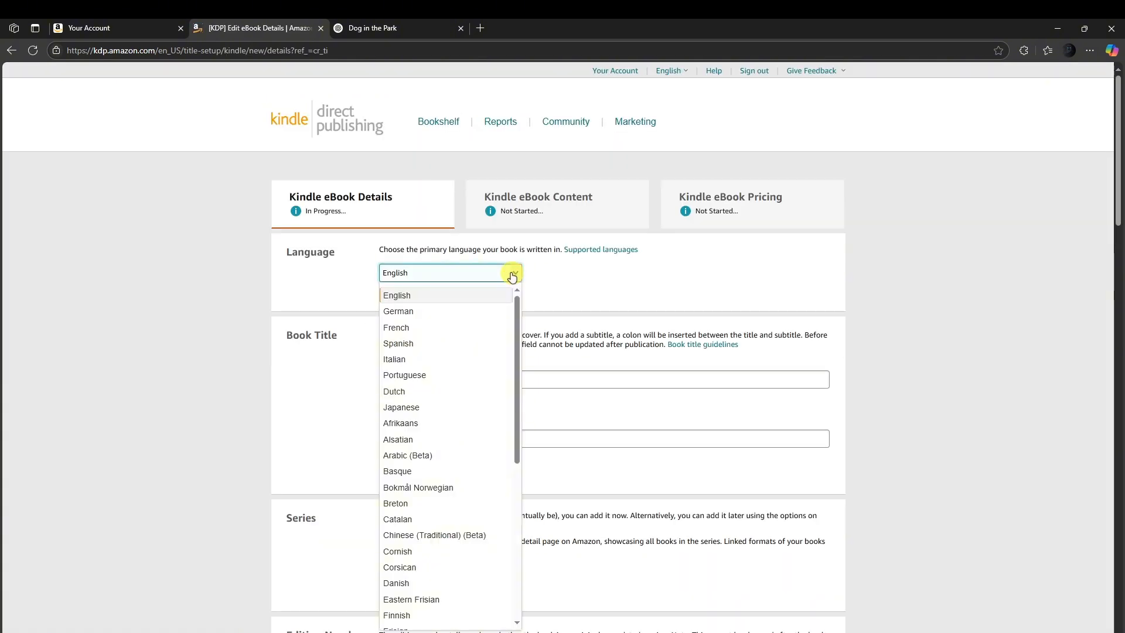
scroll(477, 334, down, 2)
scroll(440, 334, up, 2)
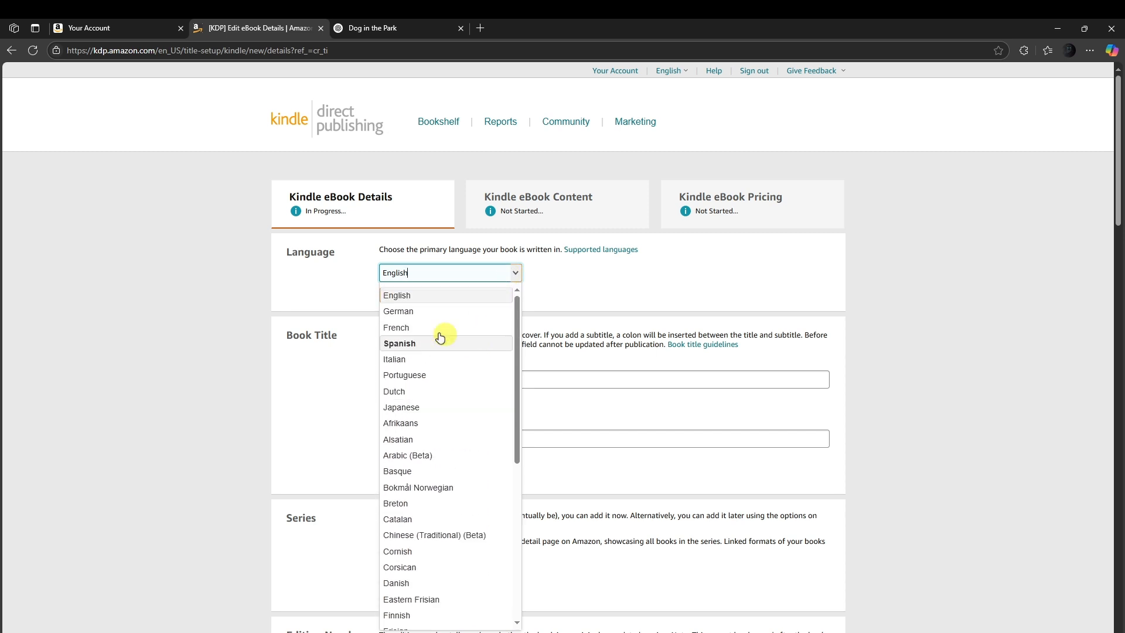
click(420, 301)
Enter SAMPLE 123 as the book title and leave the optional subtitle empty
scroll(589, 287, down, 1)
click(453, 321)
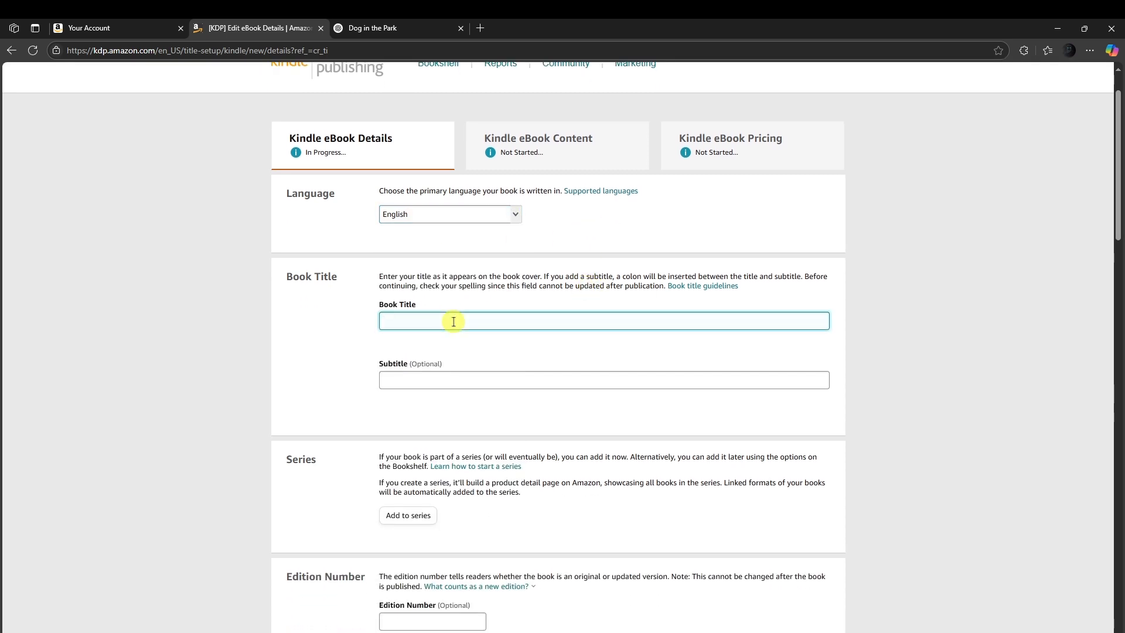
text(SAMPLE 123)
click(445, 380)
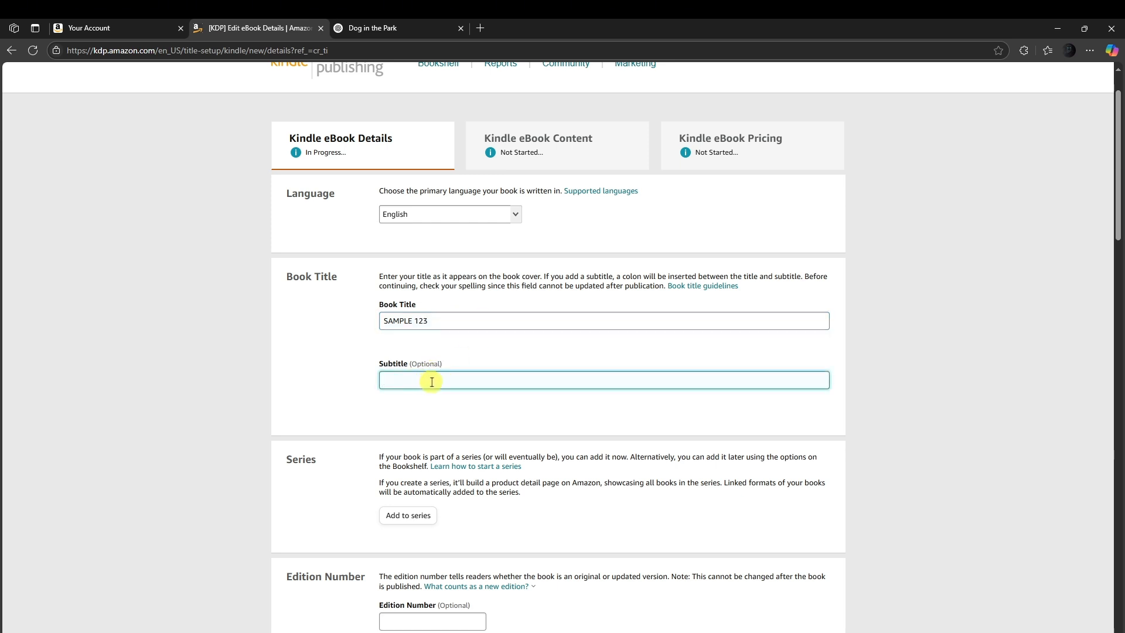
click(438, 359)
click(429, 380)
Read what counts as a new edition, and try 1 as the edition number before clearing it
scroll(433, 381, down, 3)
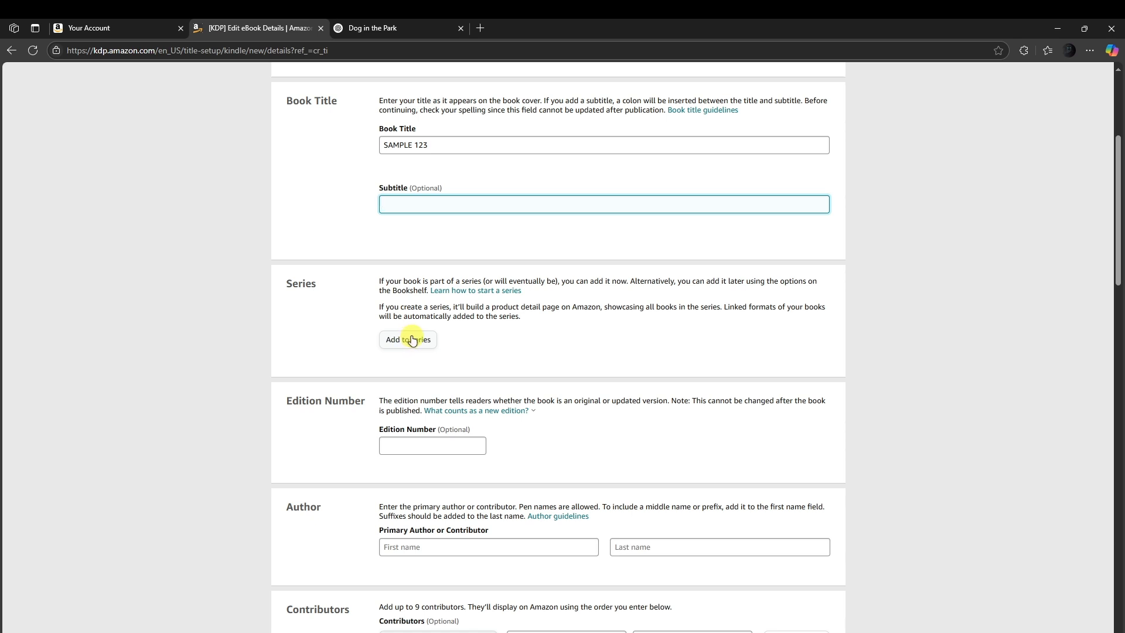
scroll(528, 343, up, 4)
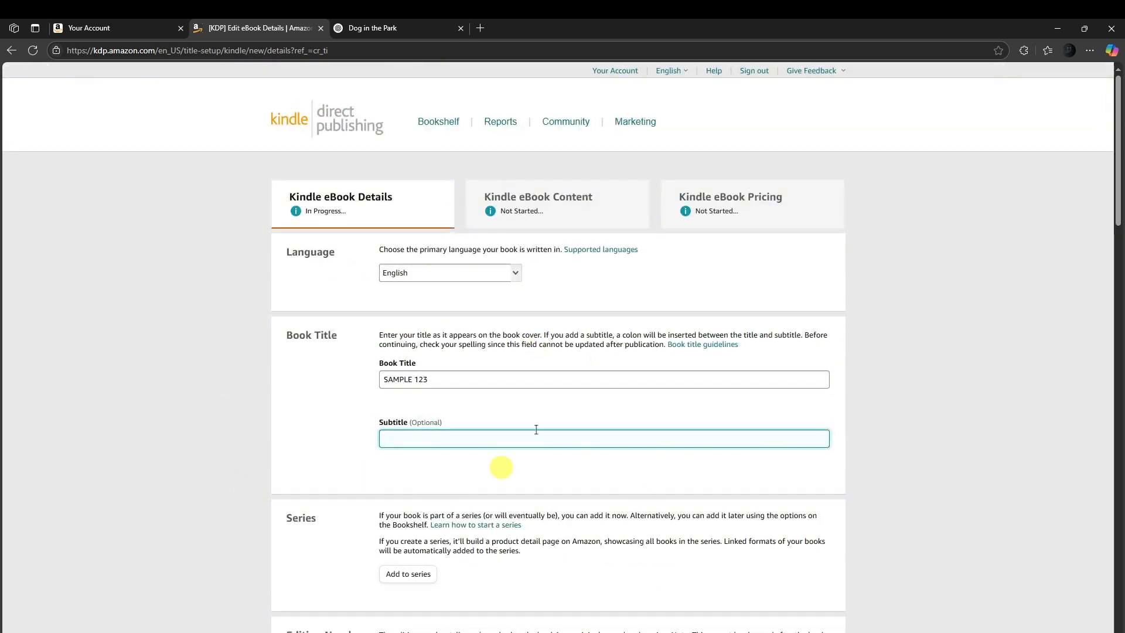
scroll(452, 423, down, 4)
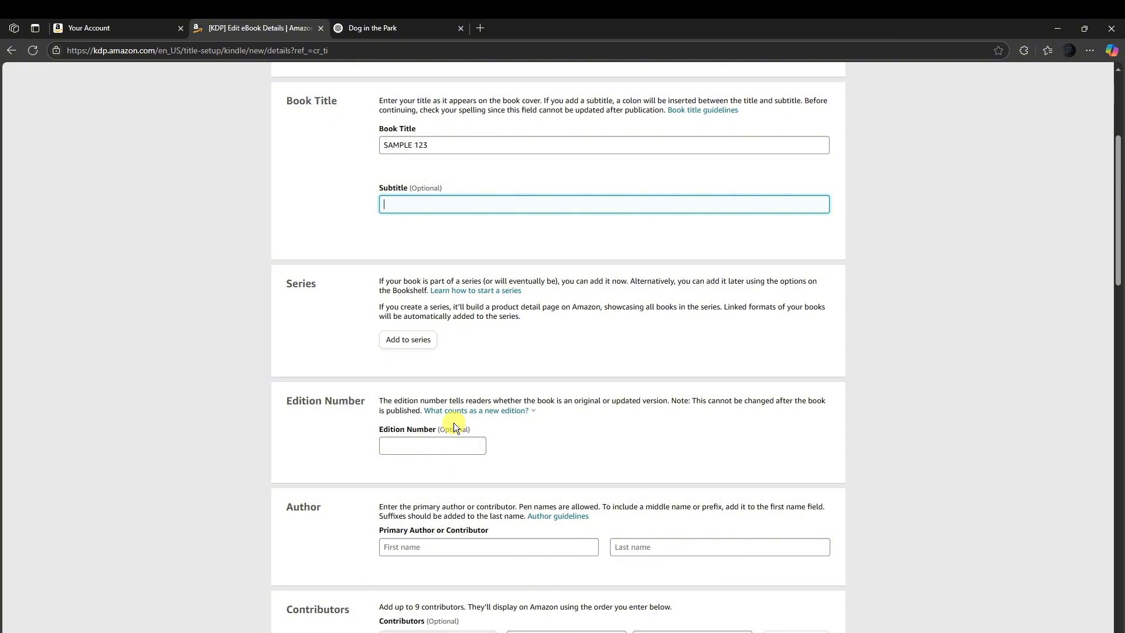
click(156, 390)
scroll(385, 365, down, 2)
click(459, 335)
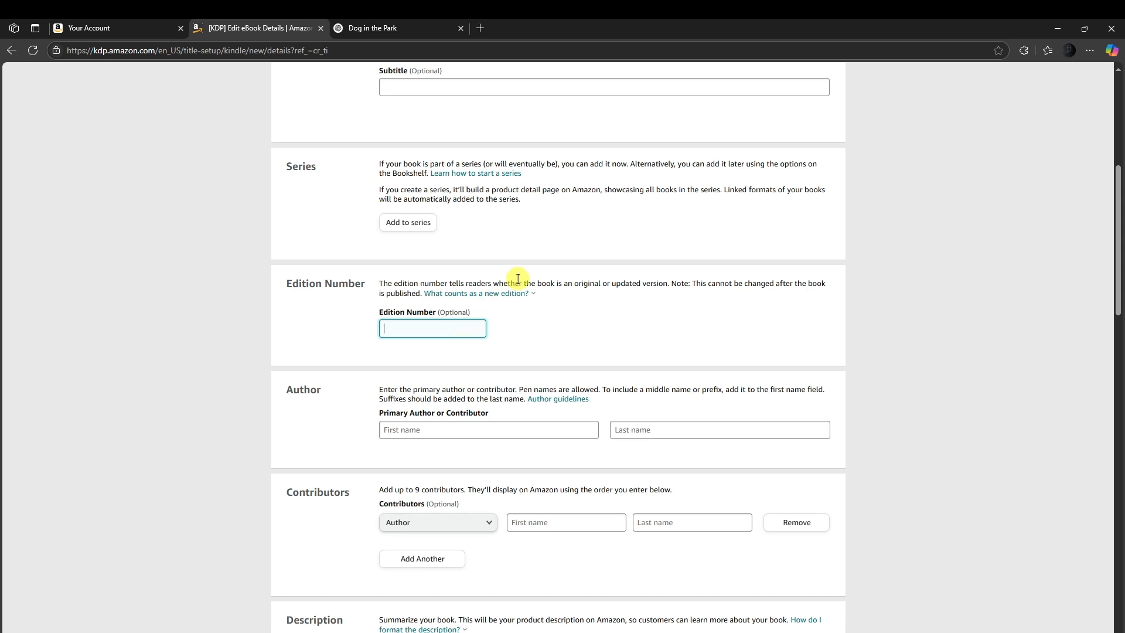
drag(518, 280, 624, 281)
click(609, 294)
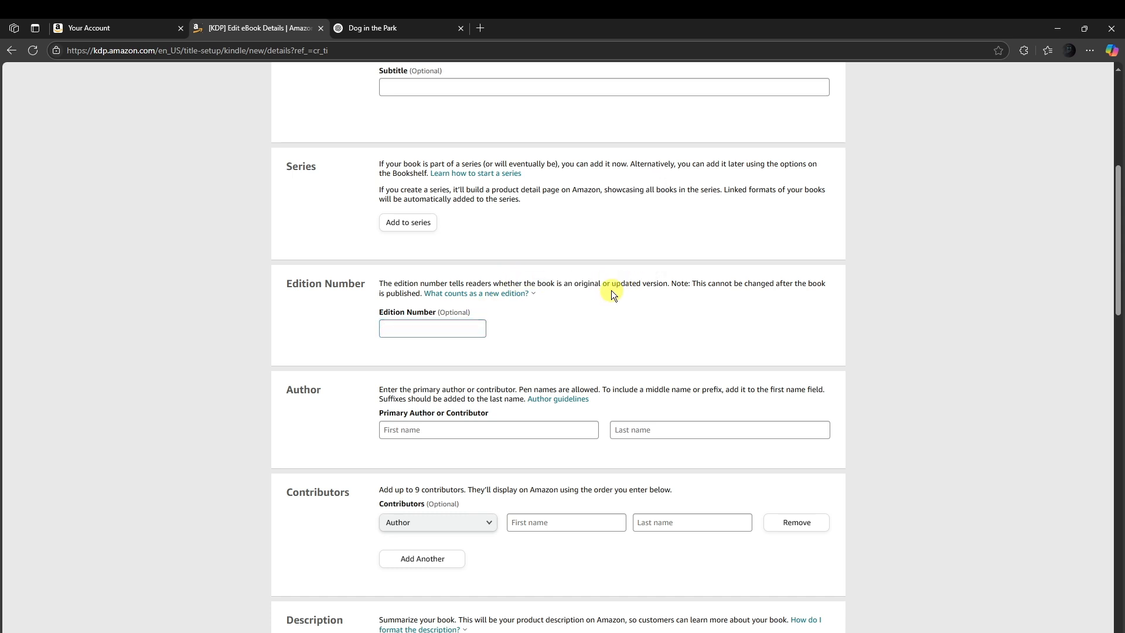
click(531, 295)
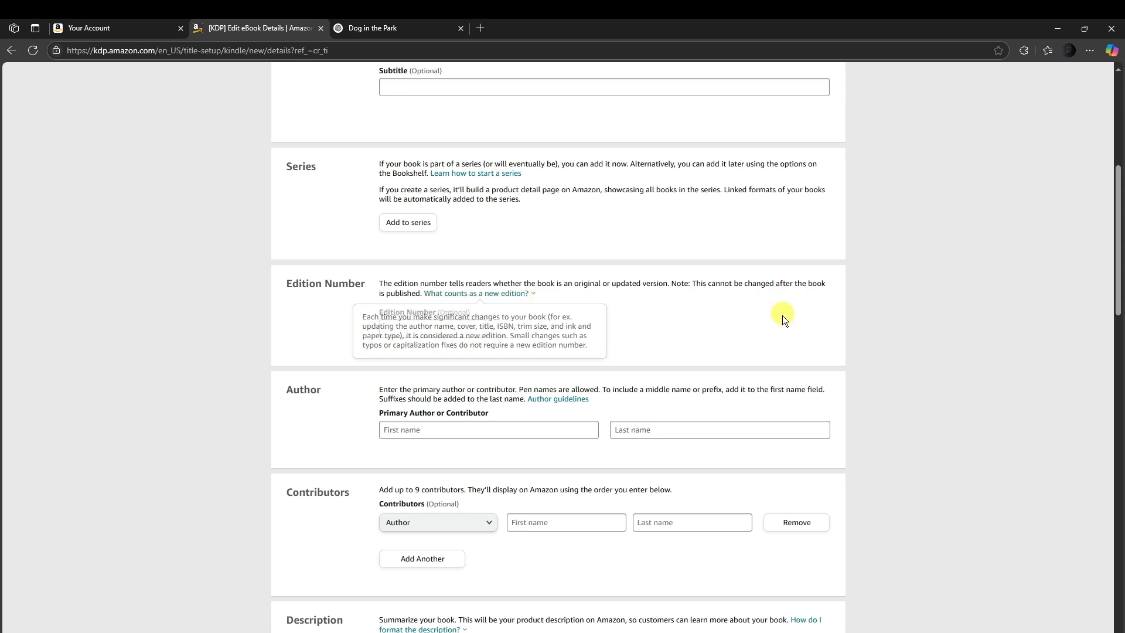
click(456, 335)
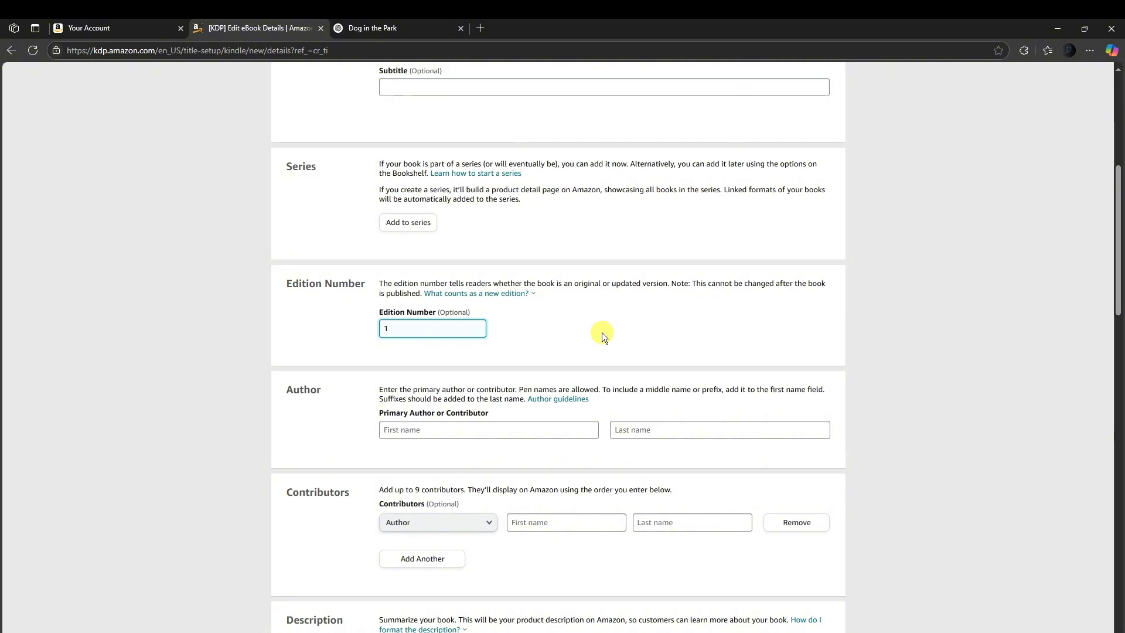
key(BackSpace)
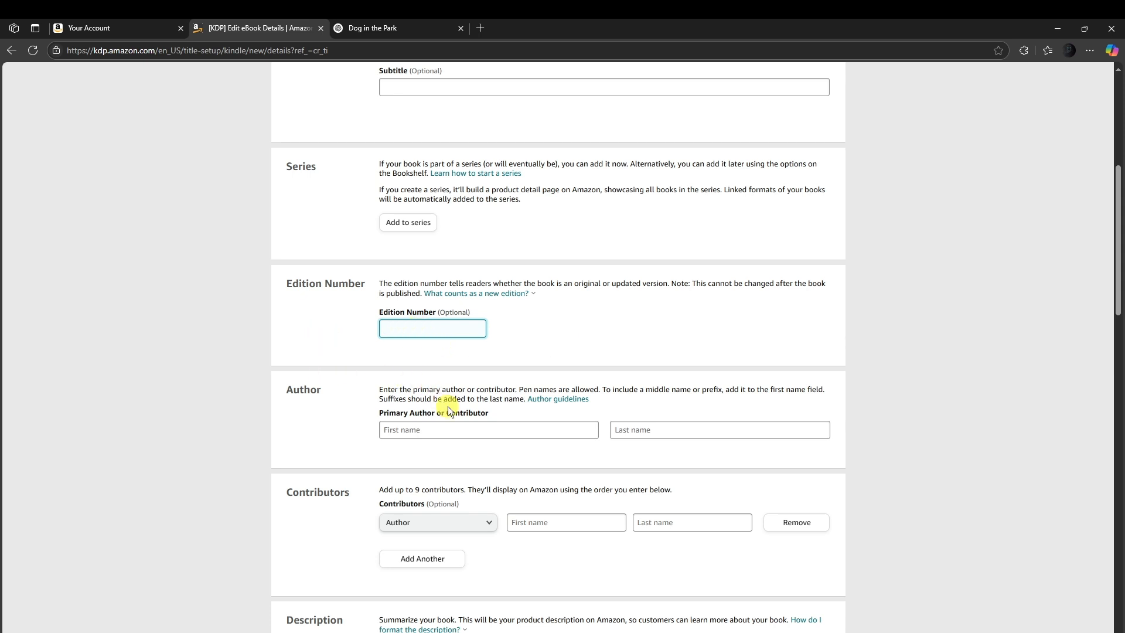
Fill in the first and last name of the primary author
click(432, 429)
click(426, 430)
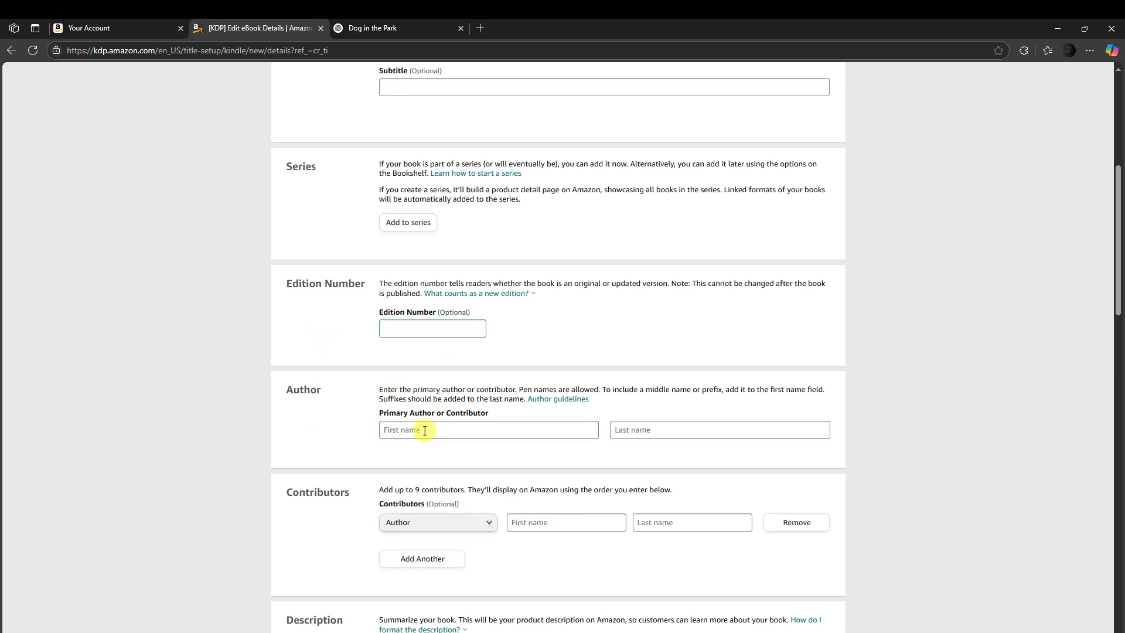
click(425, 430)
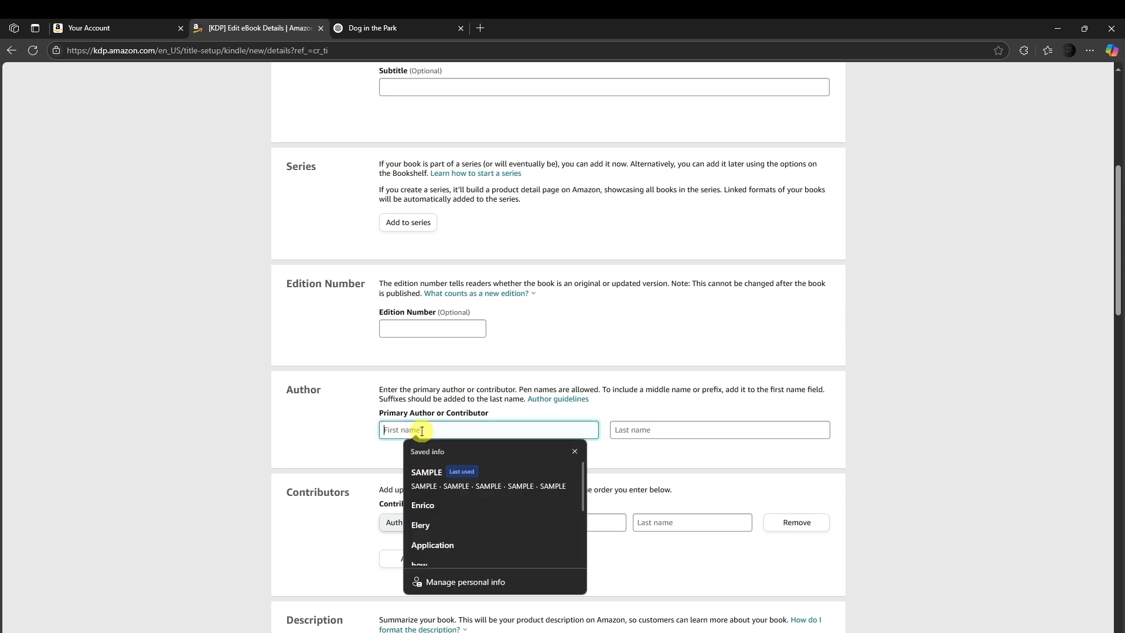
text(AAnth)
key(BackSpace)
key(BackSpace)
key(BackSpace)
key(BackSpace)
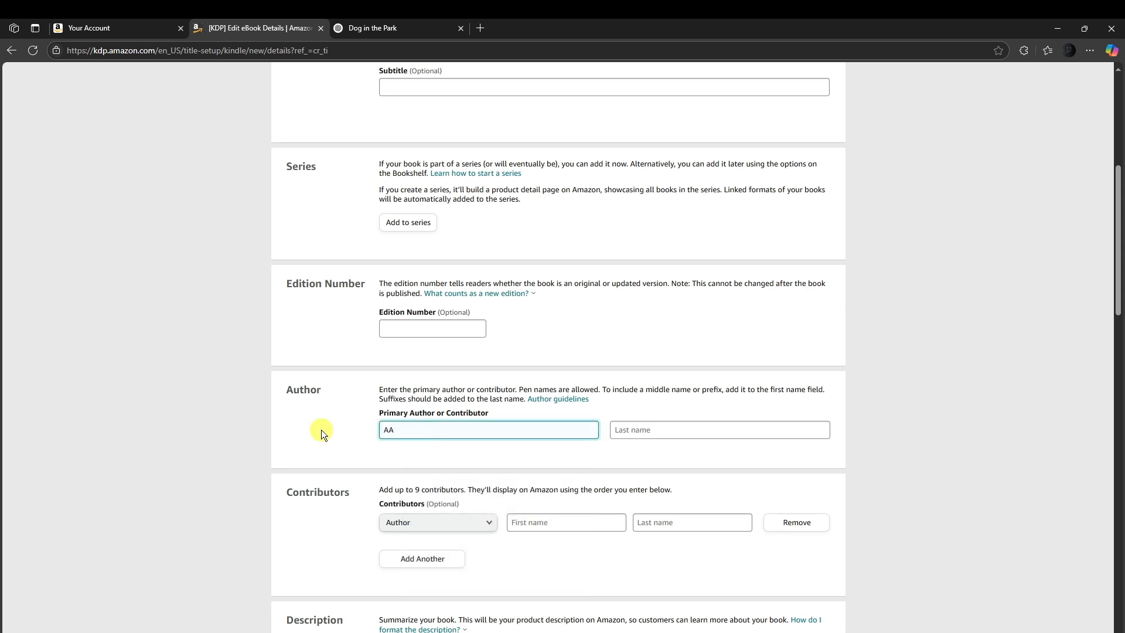
text(nthony)
key(Tab)
text(Stark)
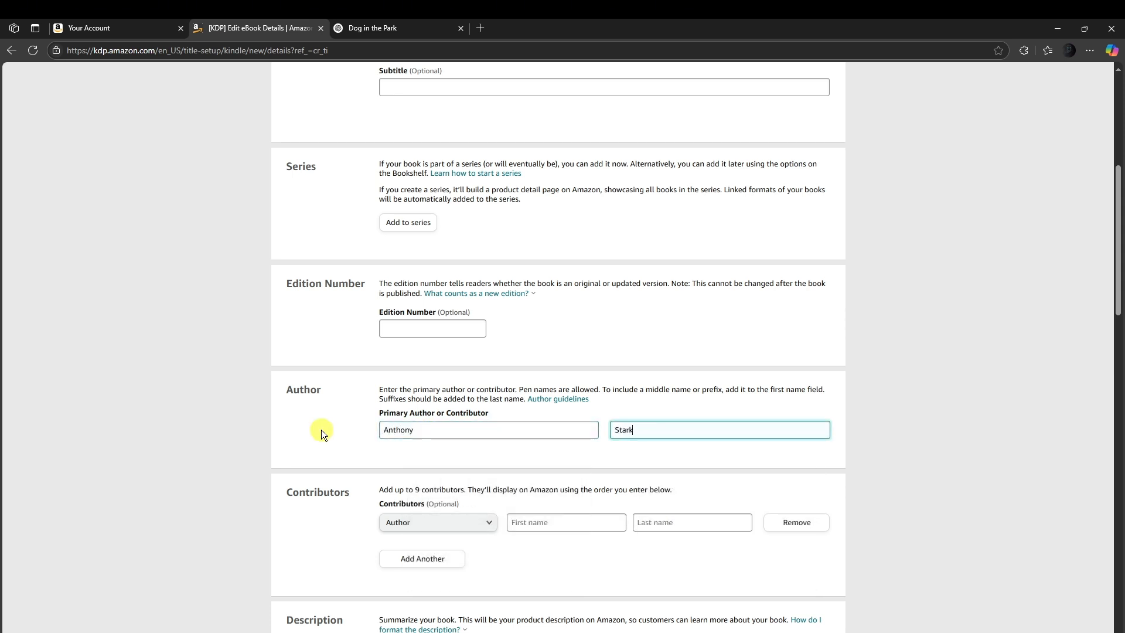
Examine the available contributor roles and leave the optional contributor row on Author without names
scroll(335, 422, down, 3)
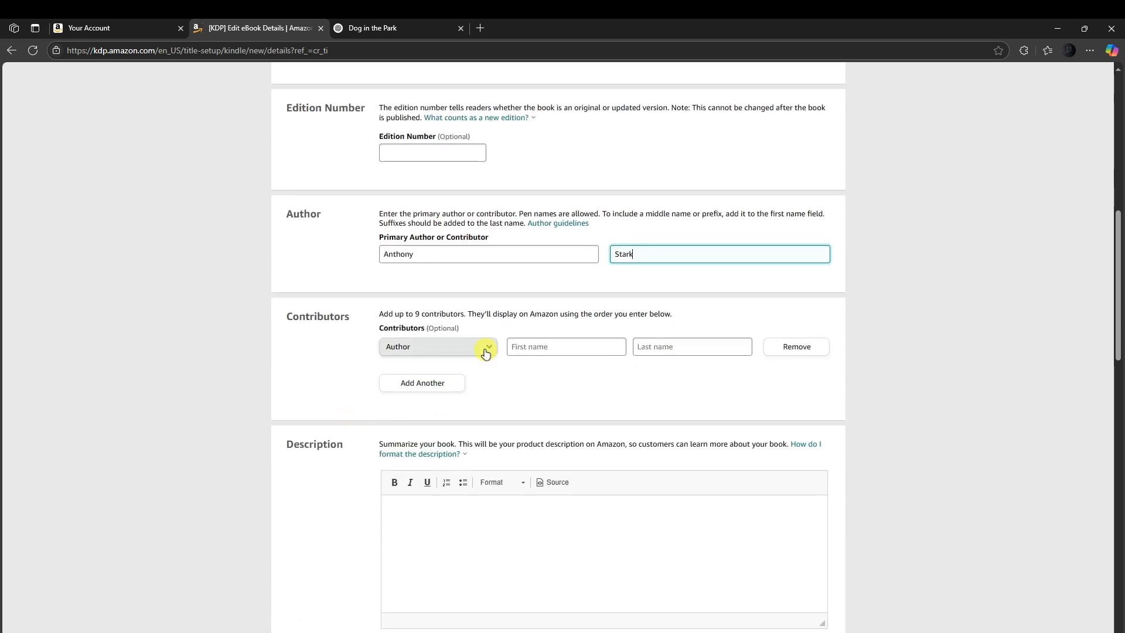
click(486, 349)
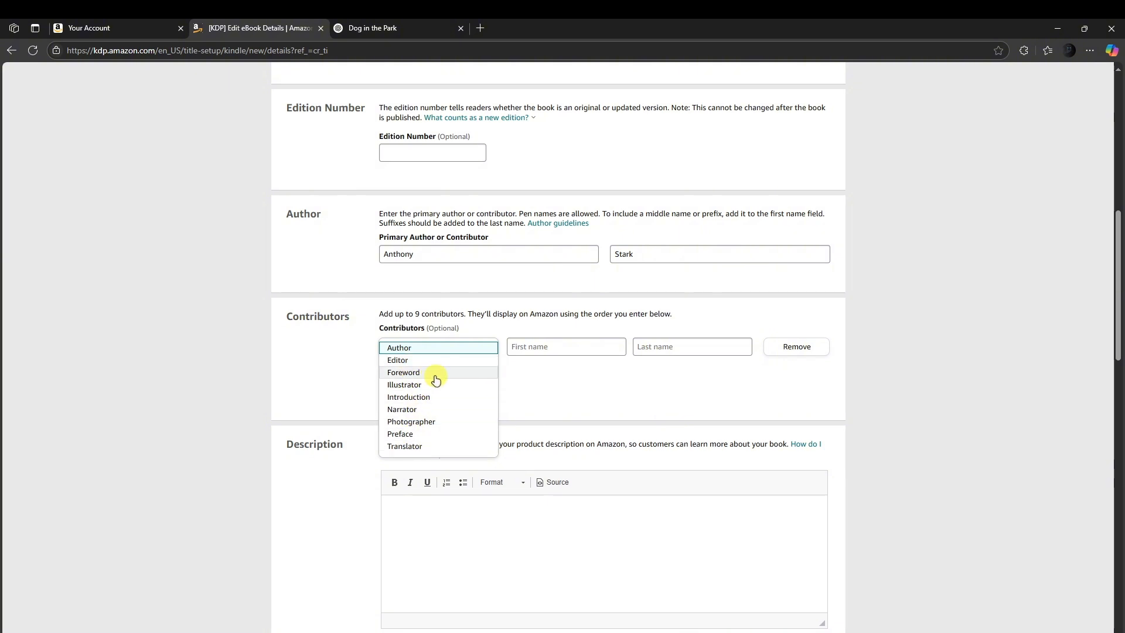
scroll(442, 385, down, 1)
click(549, 340)
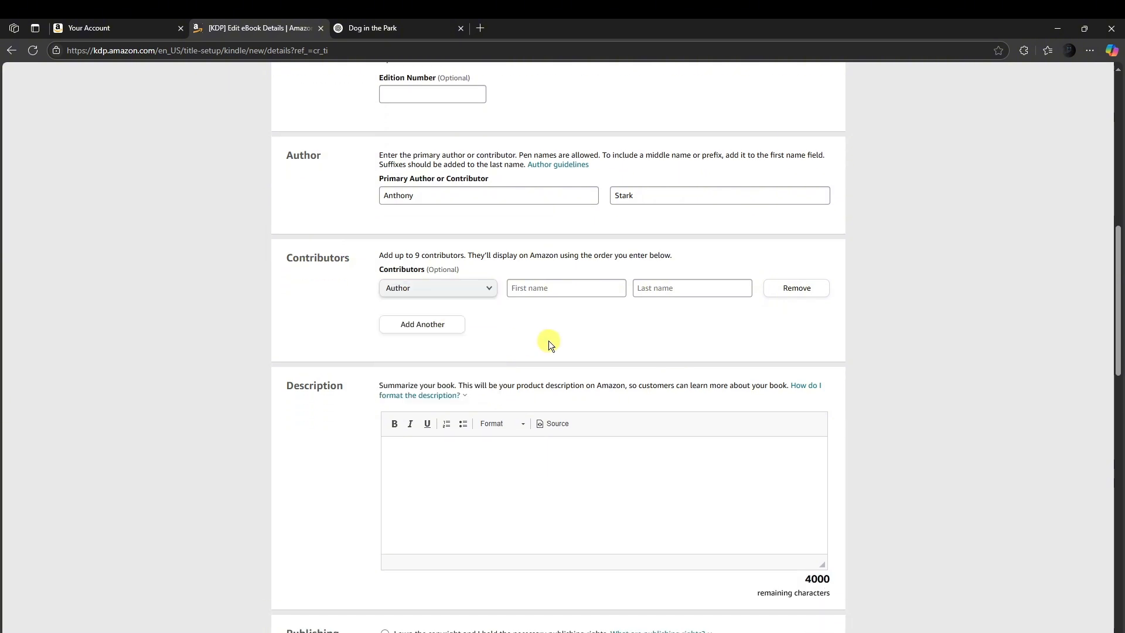
click(803, 294)
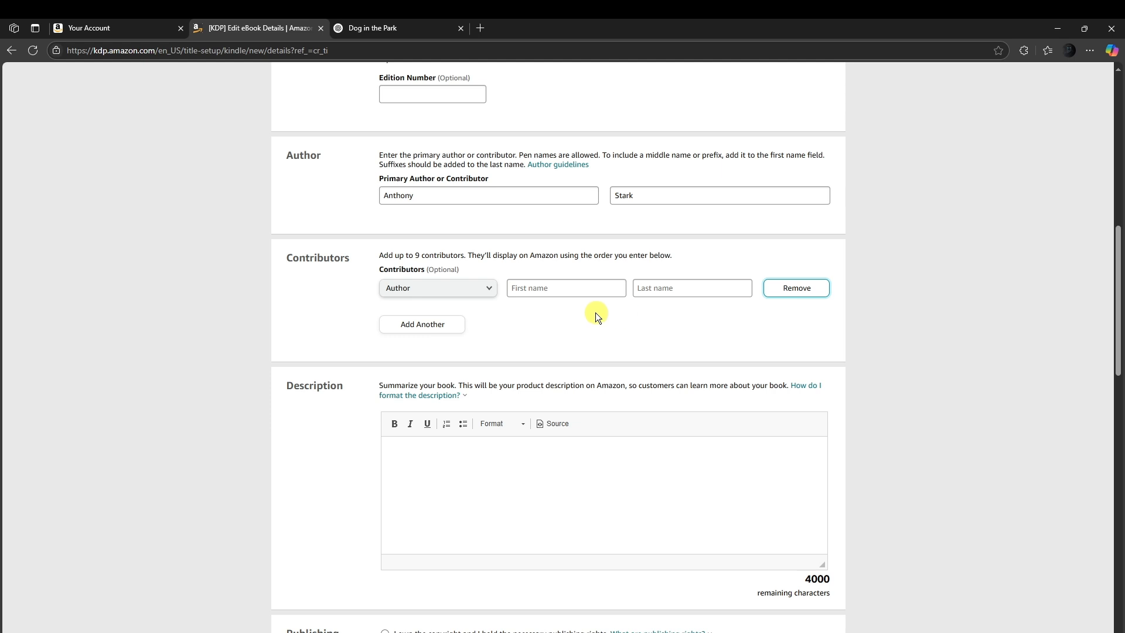
Switch from the empty description to the Hidden Nature page on Amazon and examine its full book description as an example
scroll(595, 311, down, 1)
click(530, 397)
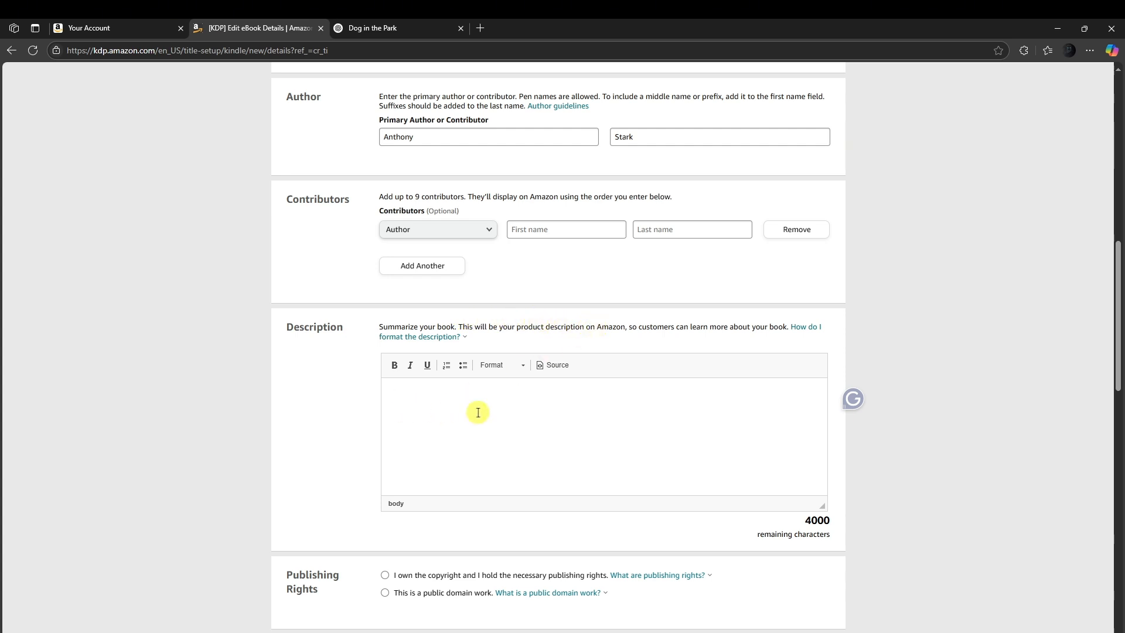
click(96, 27)
click(11, 50)
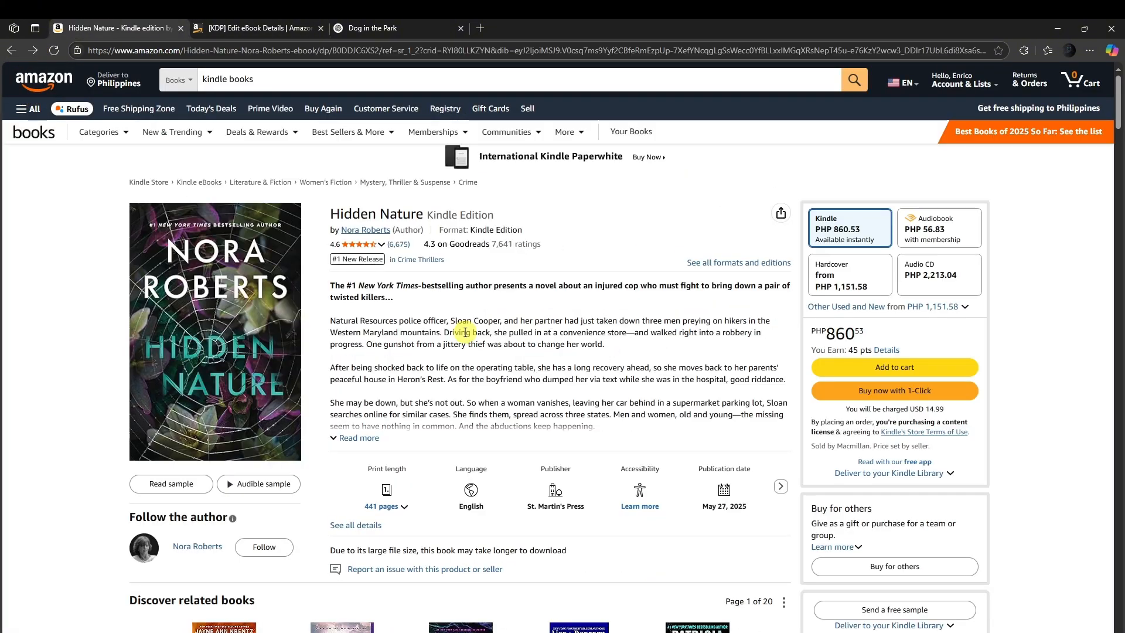
click(353, 438)
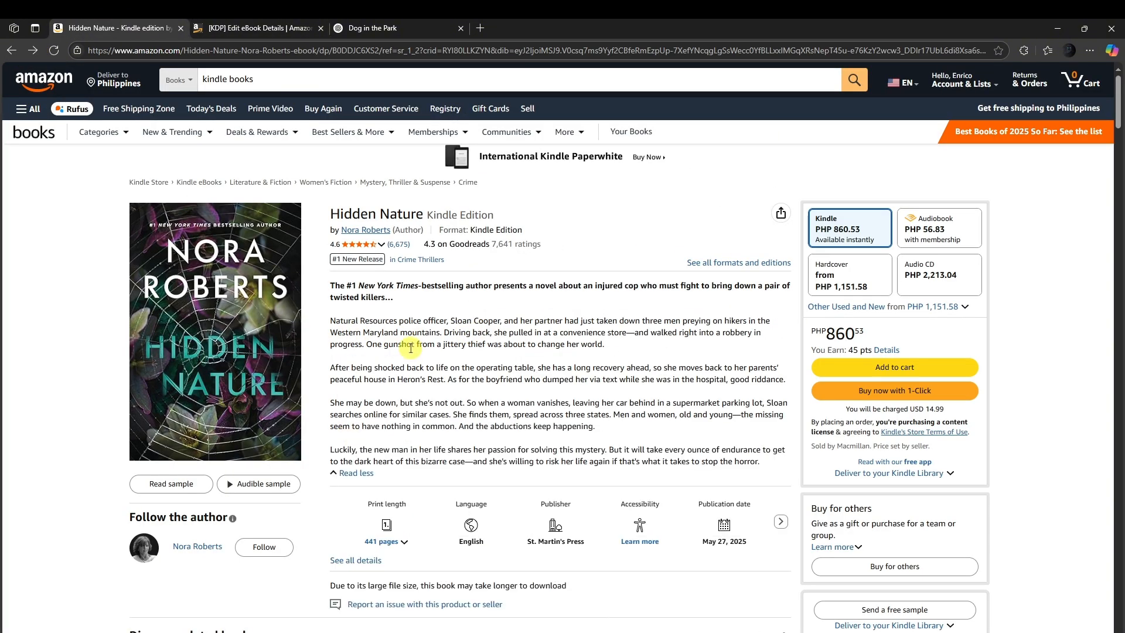
drag(332, 321, 768, 462)
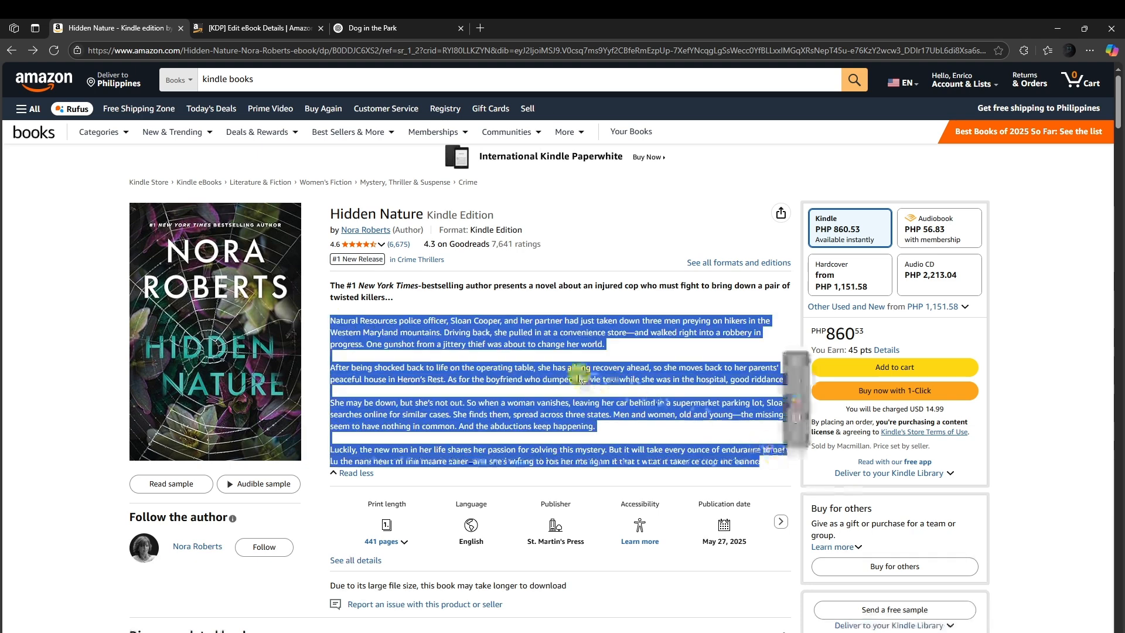
Return to the KDP eBook details, enter SAMPLE DESCRIPTION as the book description and make it bold
click(258, 27)
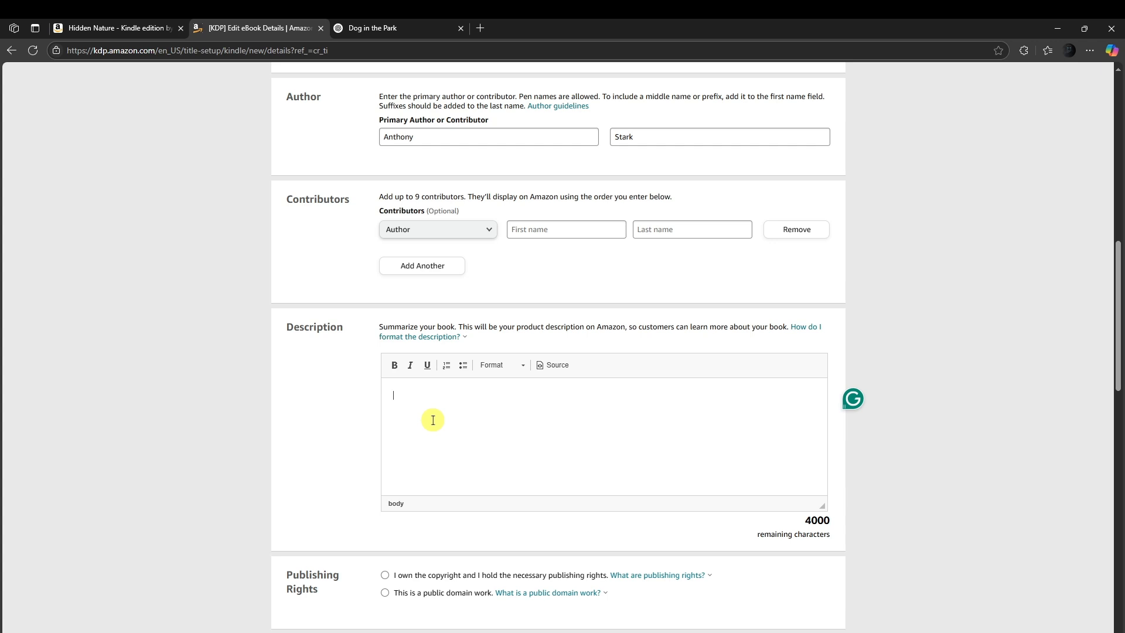
text(SAMPLE DESCRIPTION)
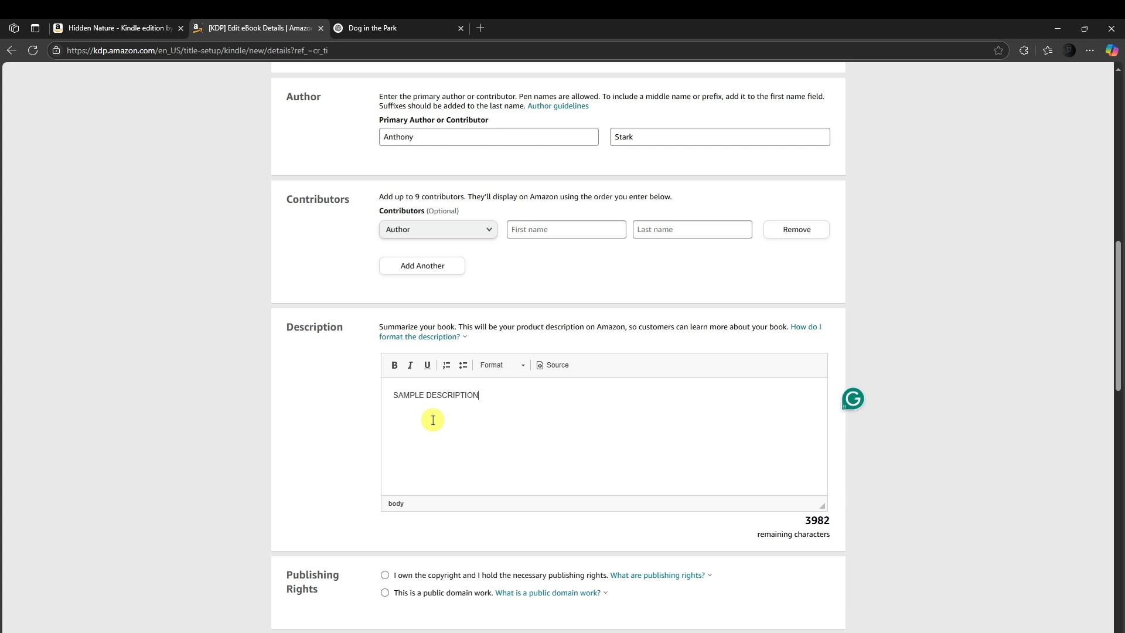
triple_click(423, 403)
click(394, 365)
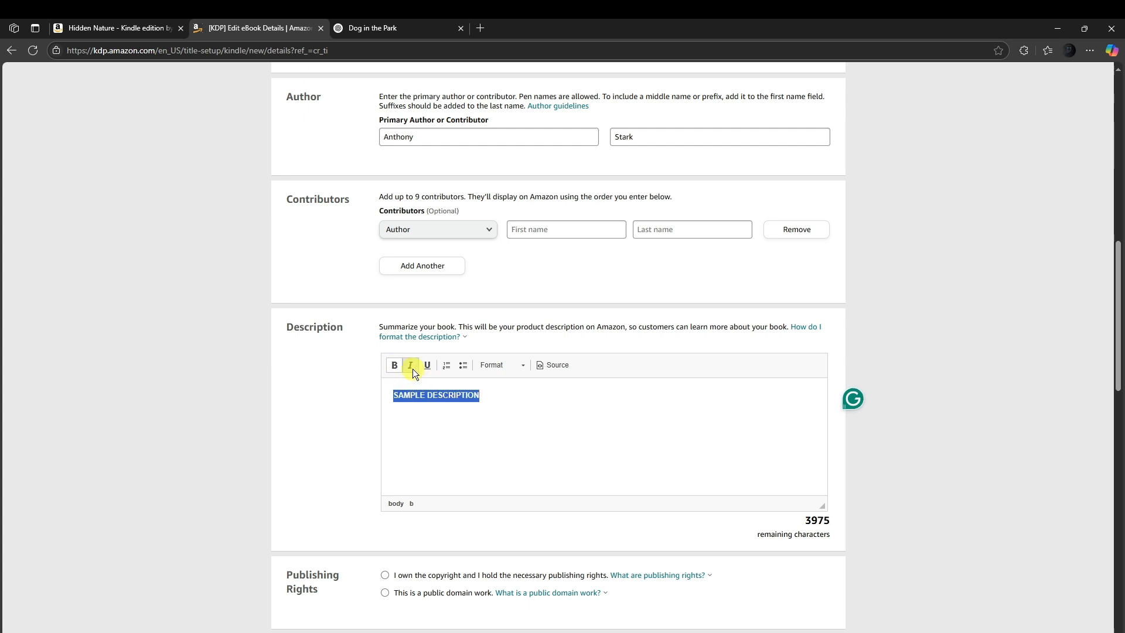
Try the numbered list, bulleted list and paragraph format options on the description text
click(445, 365)
click(447, 368)
click(459, 368)
click(460, 367)
click(504, 364)
click(618, 389)
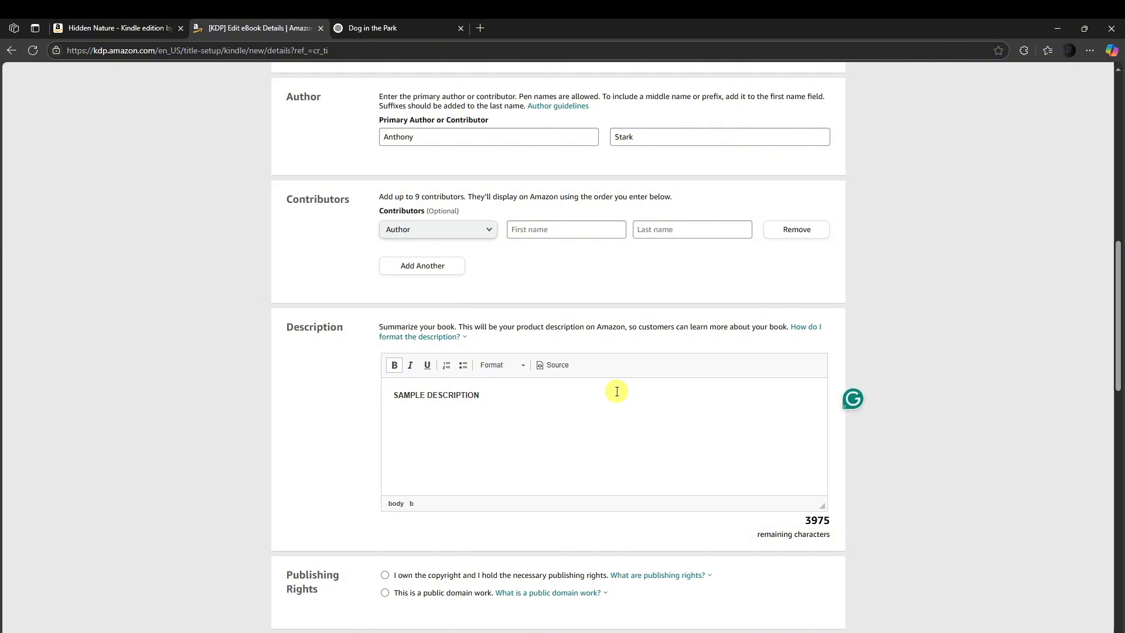
Declare ownership of the copyright and necessary publishing rights, after trying the public domain option
scroll(627, 444, down, 4)
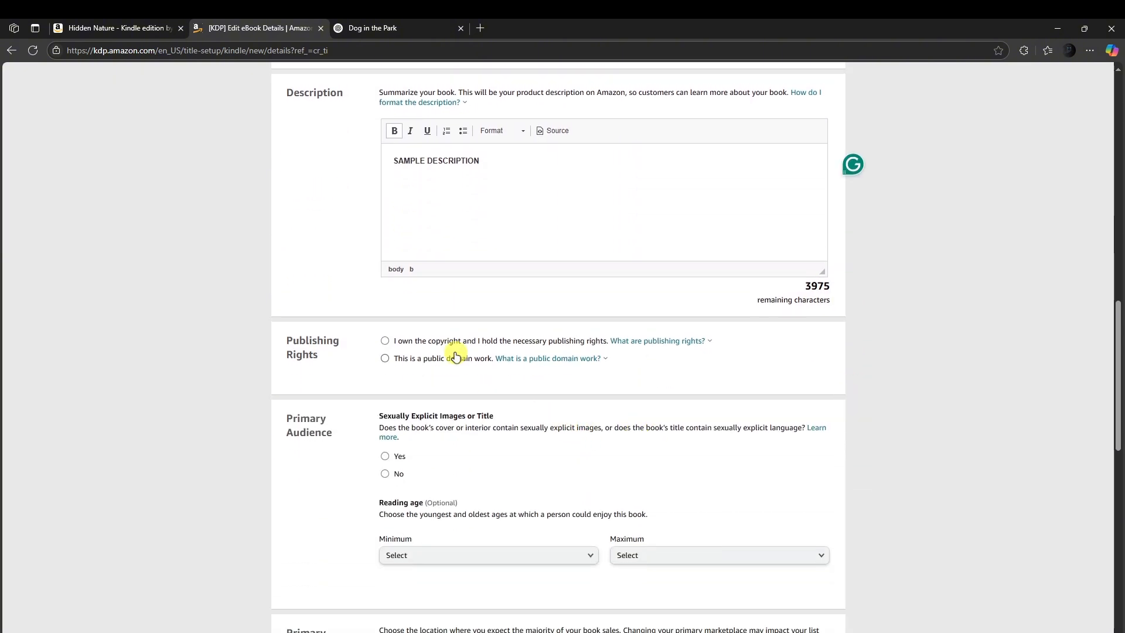
click(390, 345)
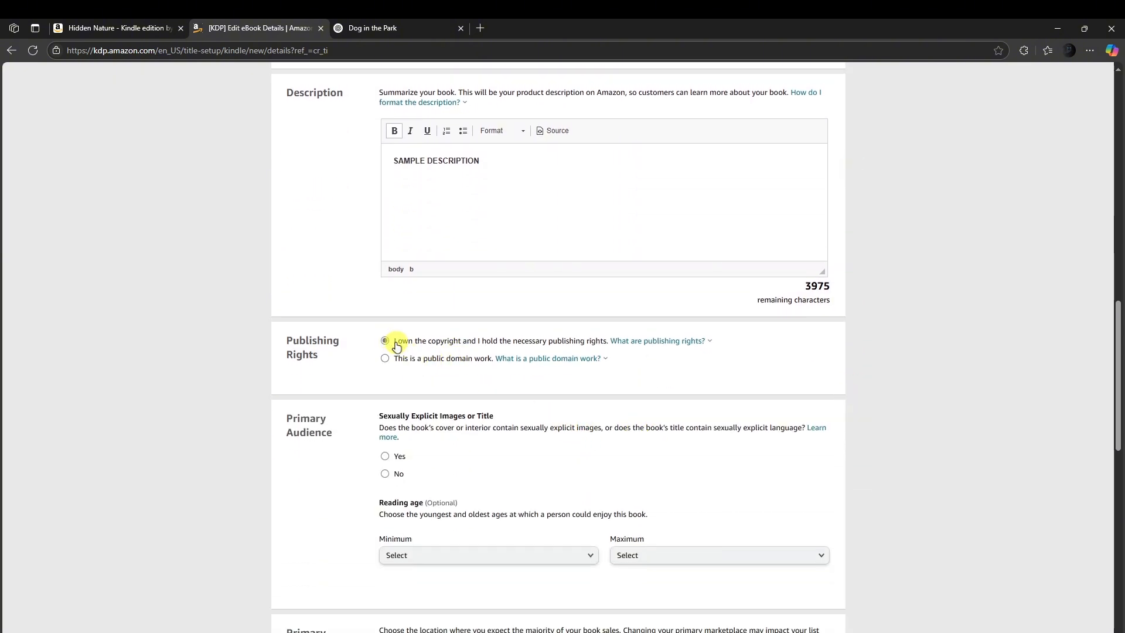
click(387, 358)
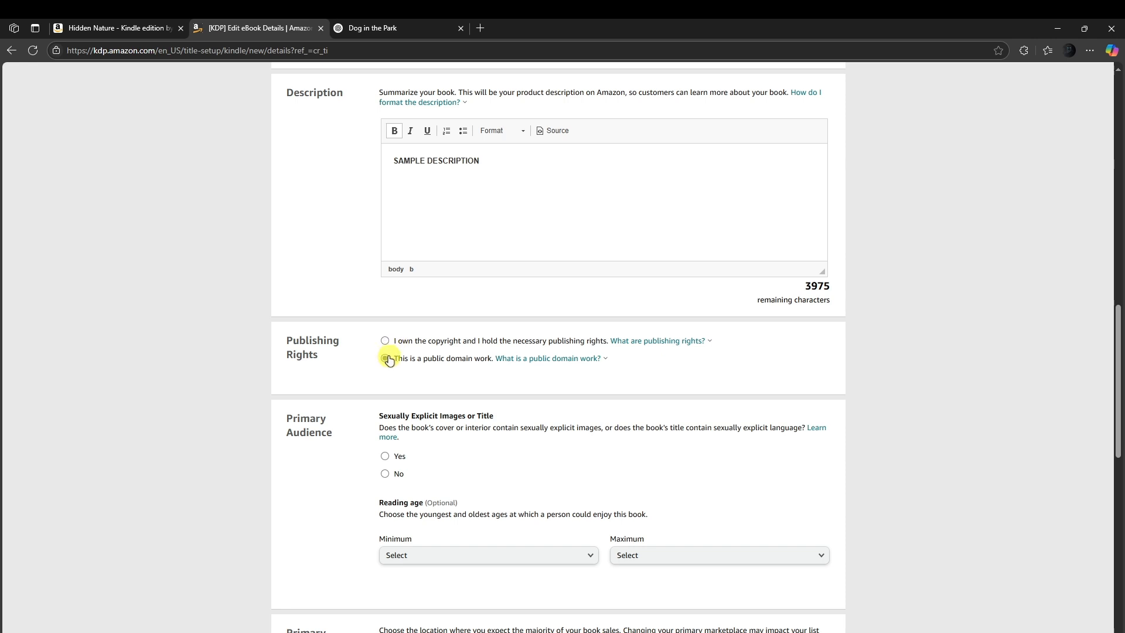
click(385, 341)
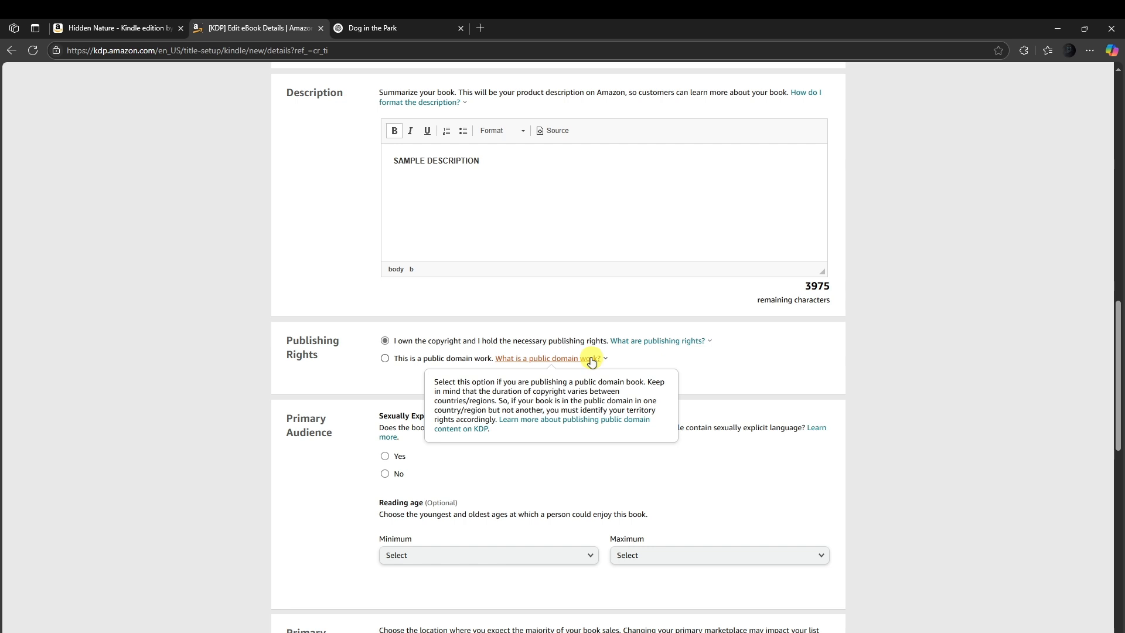
Answer No to the sexually explicit images or title question and keep Amazon.com as the primary marketplace
scroll(873, 374, down, 2)
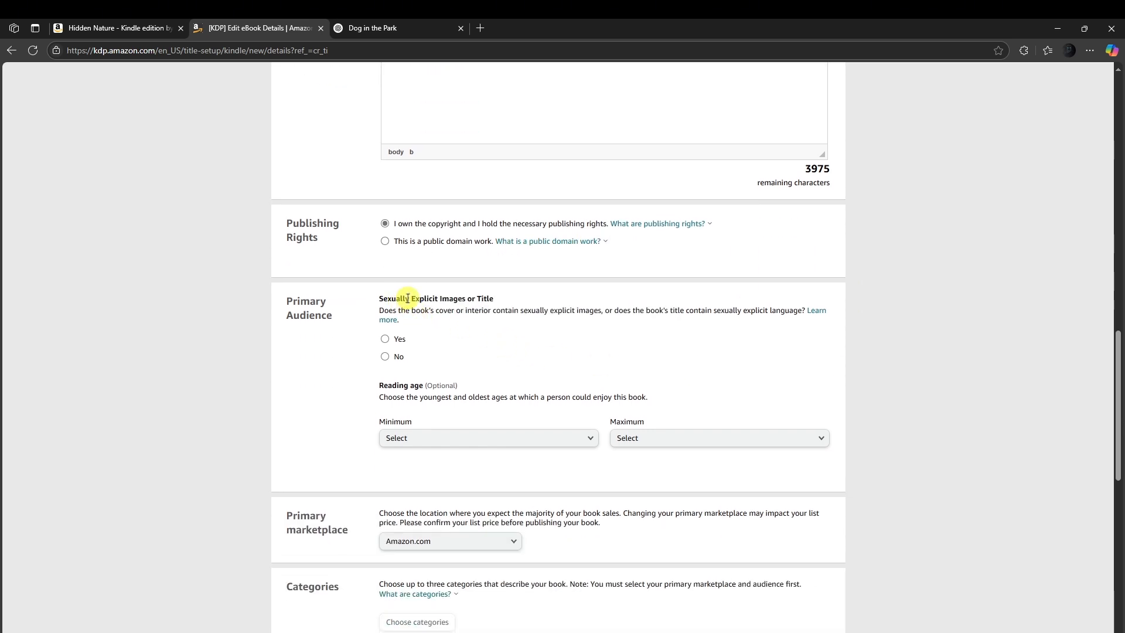
click(386, 357)
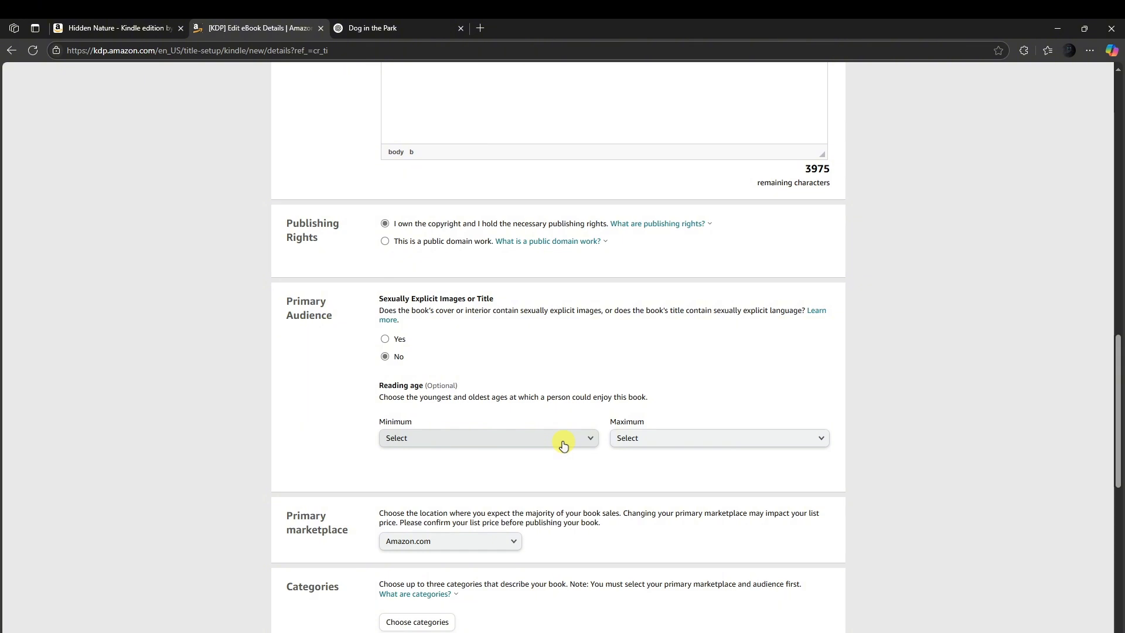
scroll(596, 451, down, 3)
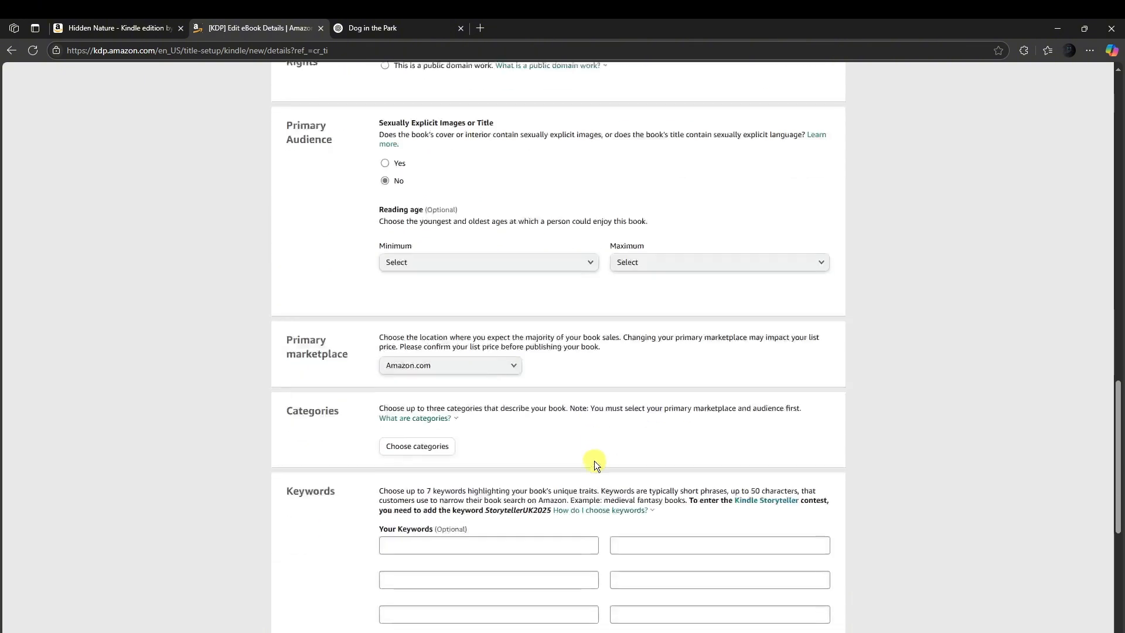
click(448, 368)
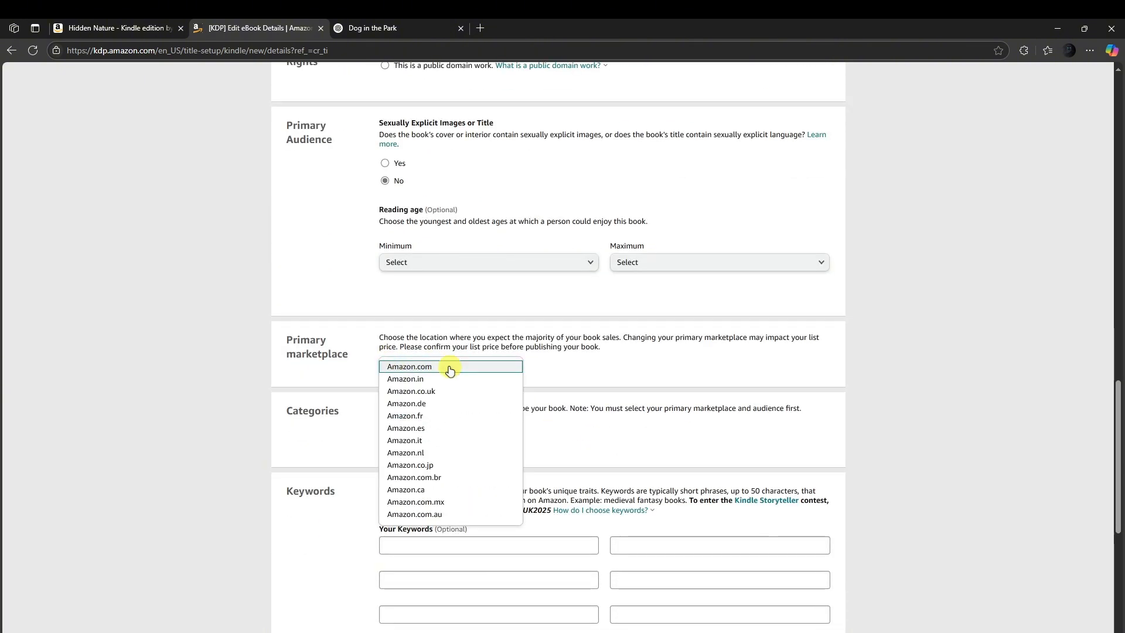
click(448, 367)
click(454, 367)
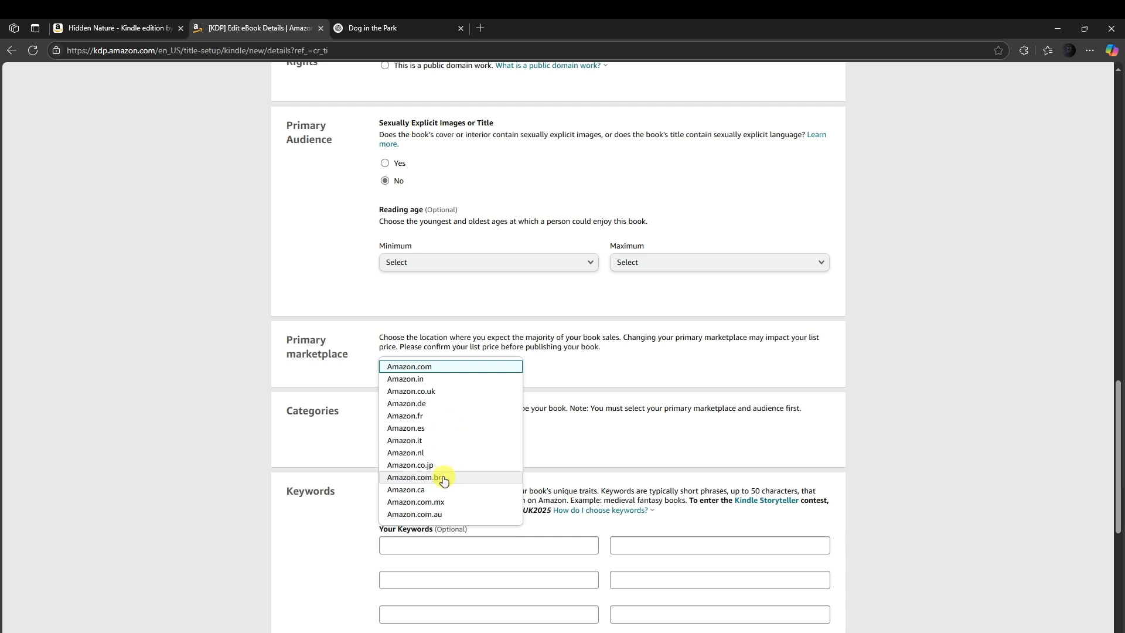
scroll(451, 490, down, 1)
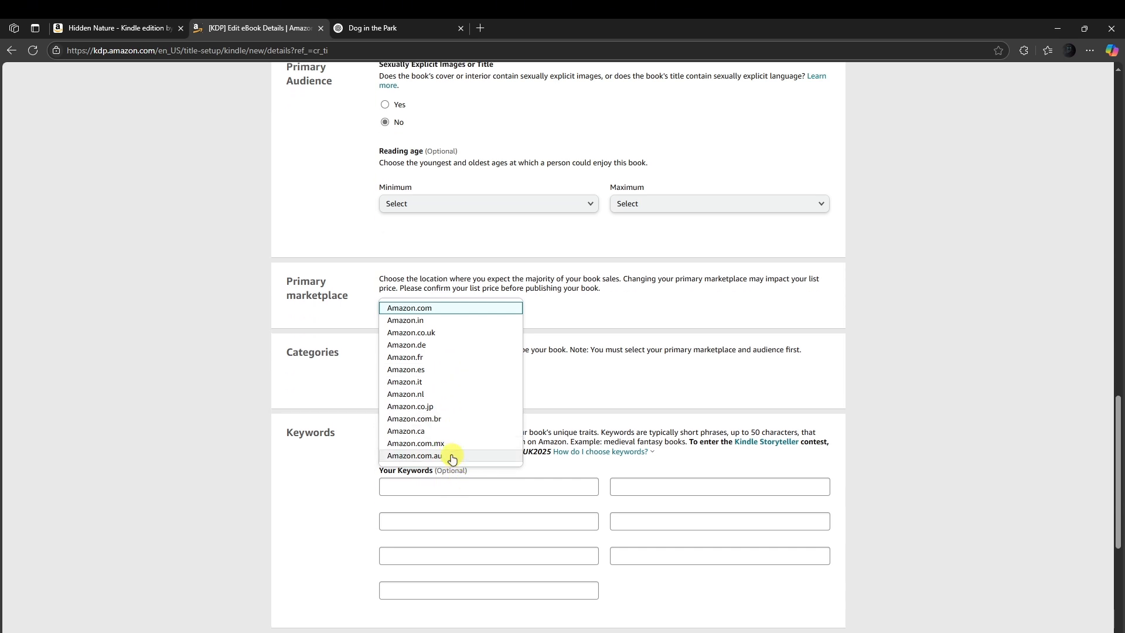
click(568, 305)
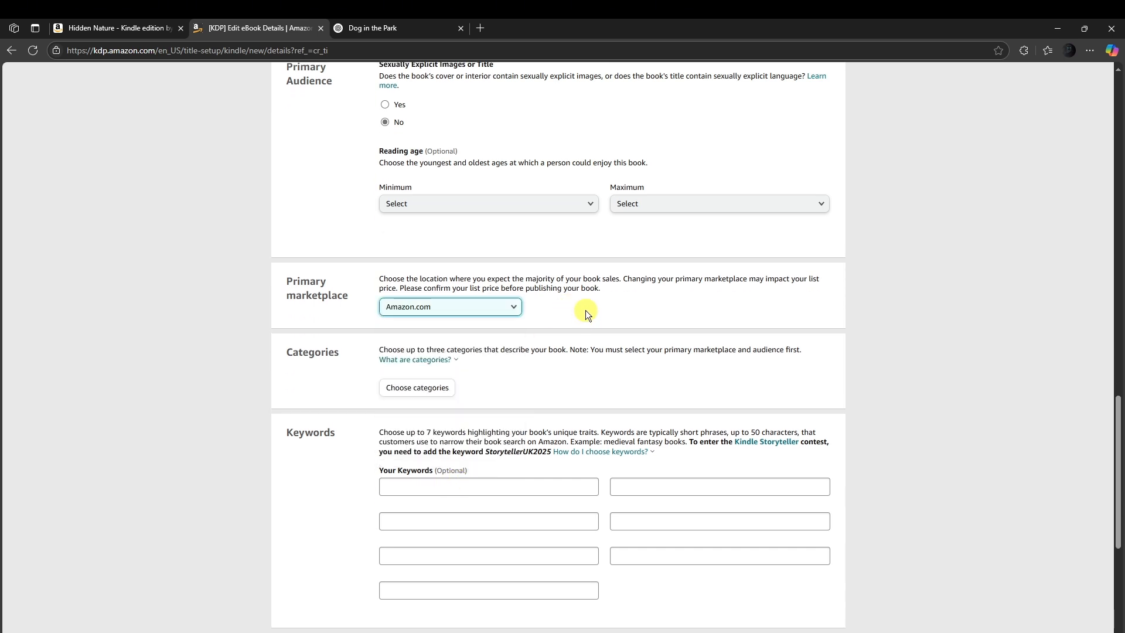
Choose the History category with the Food & Cooking placement and save the categories
click(431, 387)
click(392, 345)
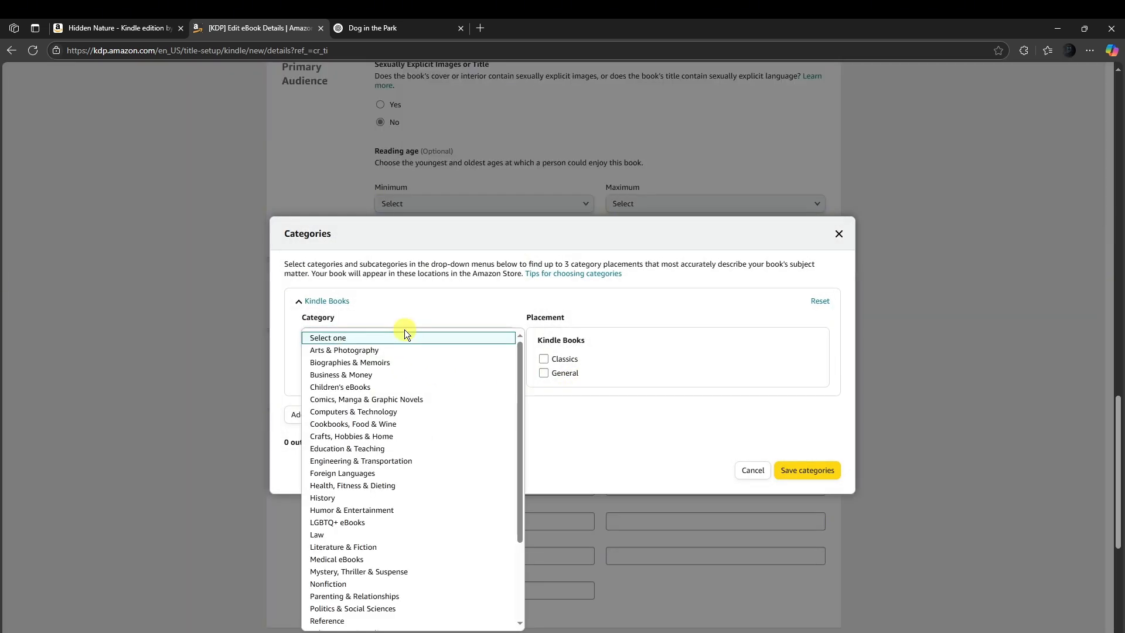
click(389, 502)
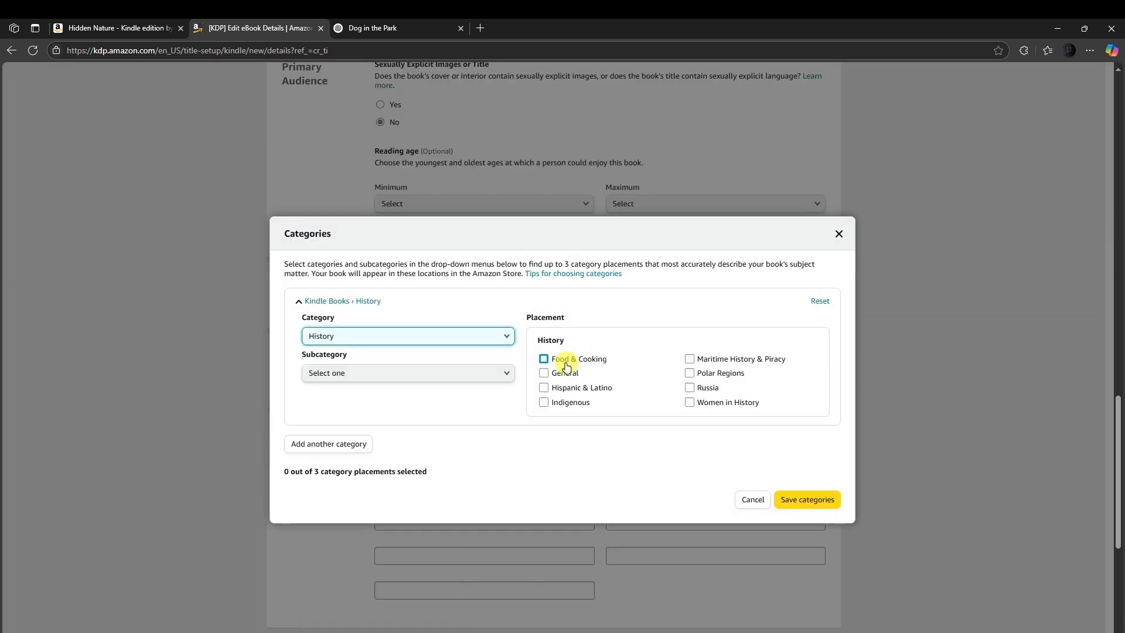
click(543, 359)
click(806, 517)
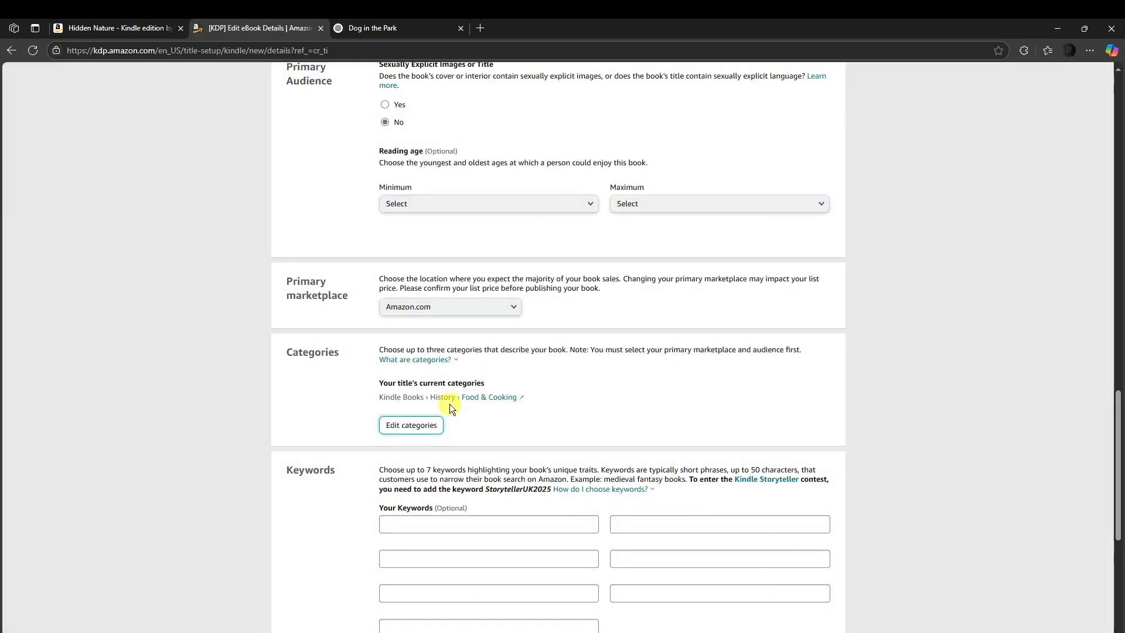
Go from the optional keywords to the Amazon store and search its books for superhero book as a keyword example
scroll(469, 413, down, 2)
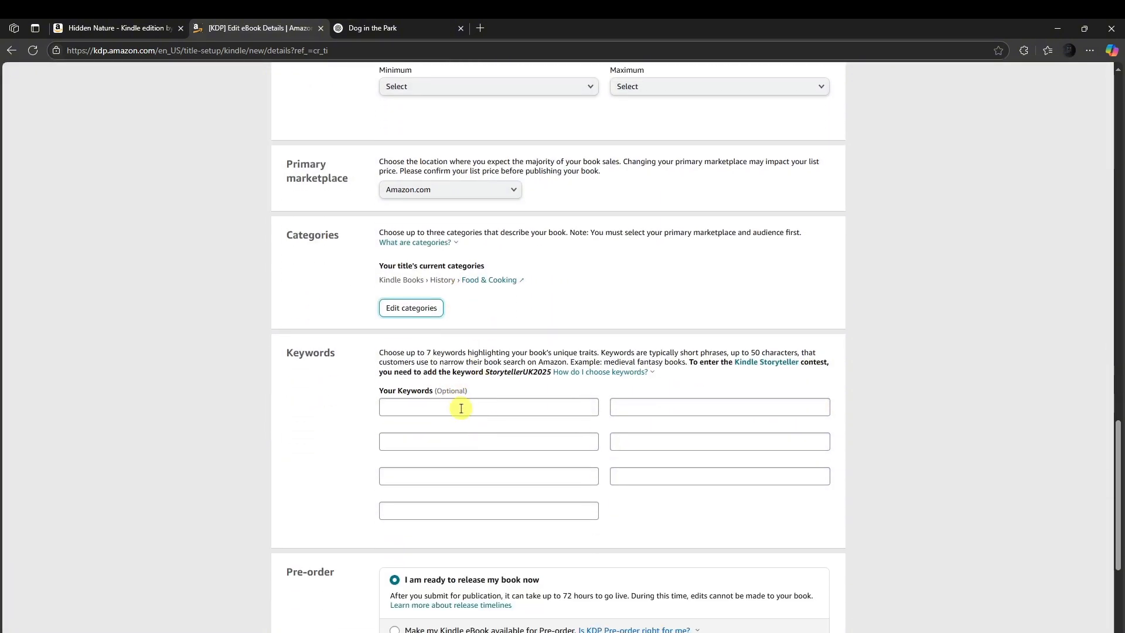
click(462, 408)
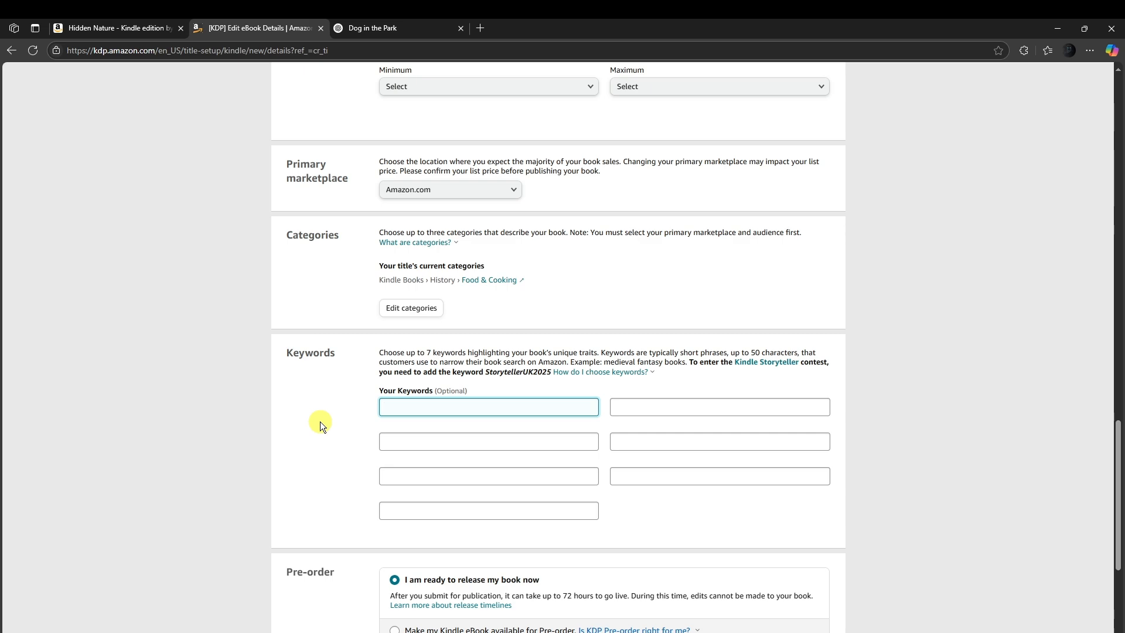
click(118, 28)
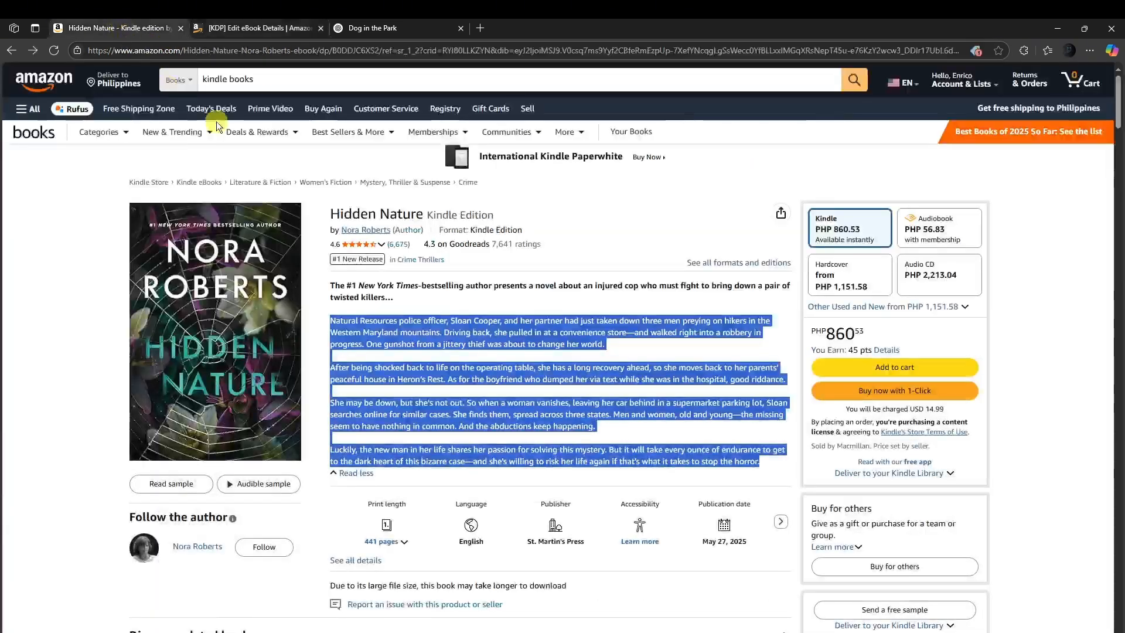
triple_click(302, 78)
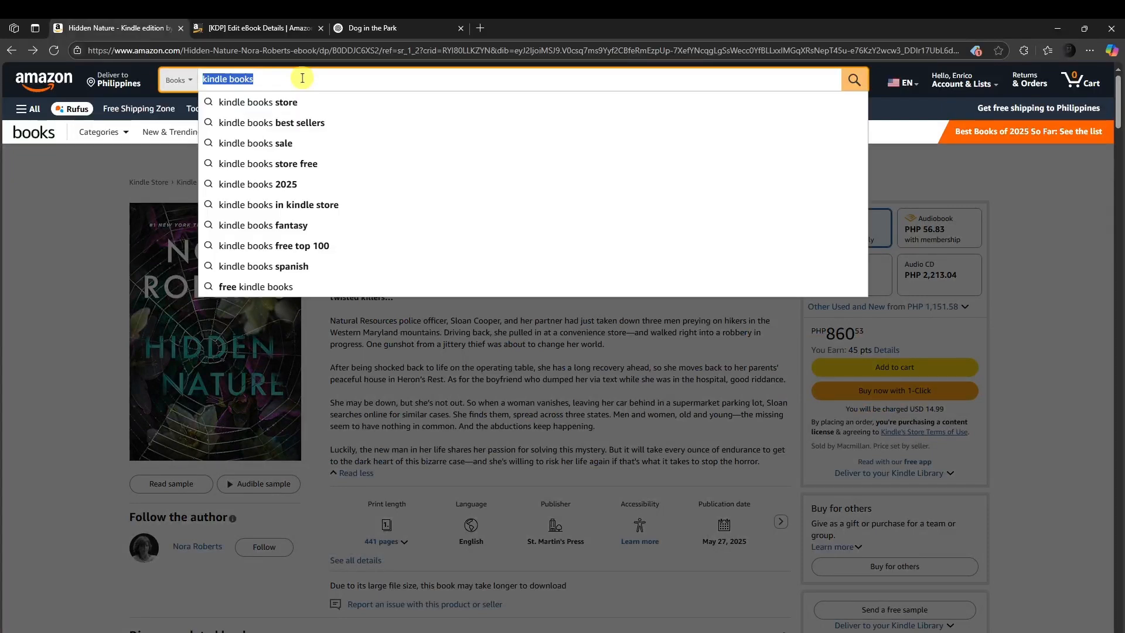
text(superhero)
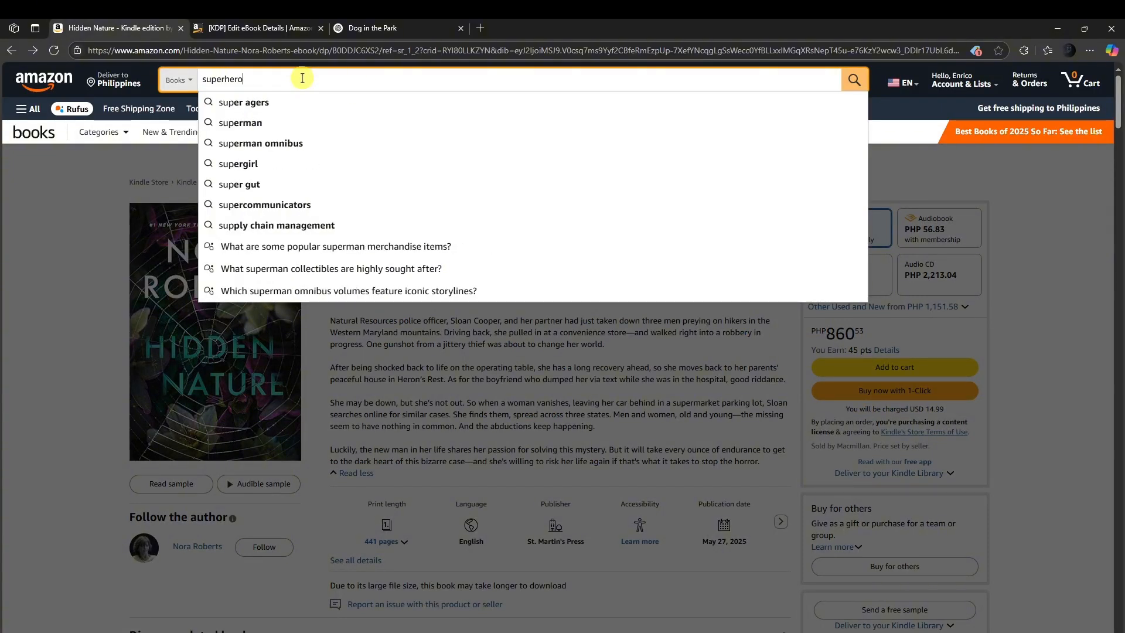
text( book)
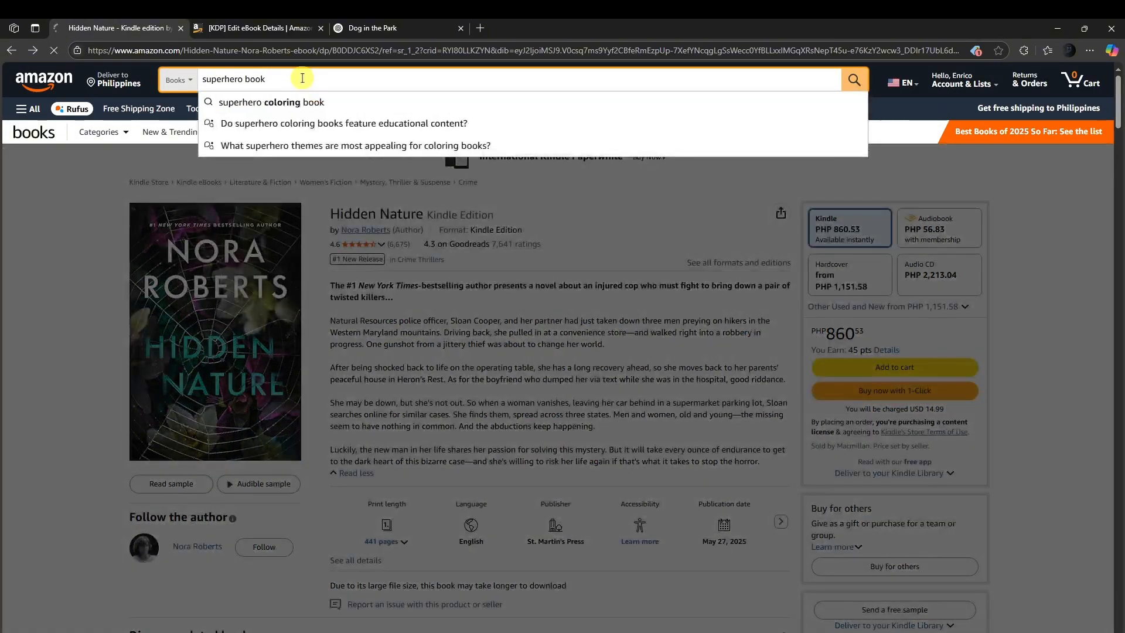
key(Return)
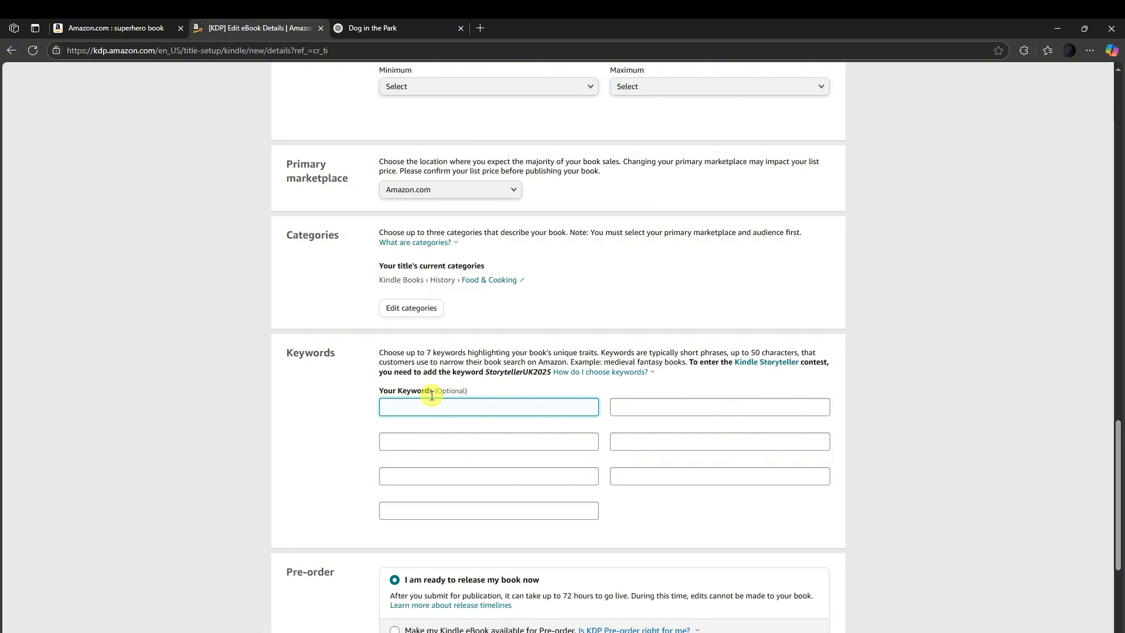
Leave the keywords empty, keep the book set to release now, and save the details to continue to the eBook content
scroll(593, 509, down, 3)
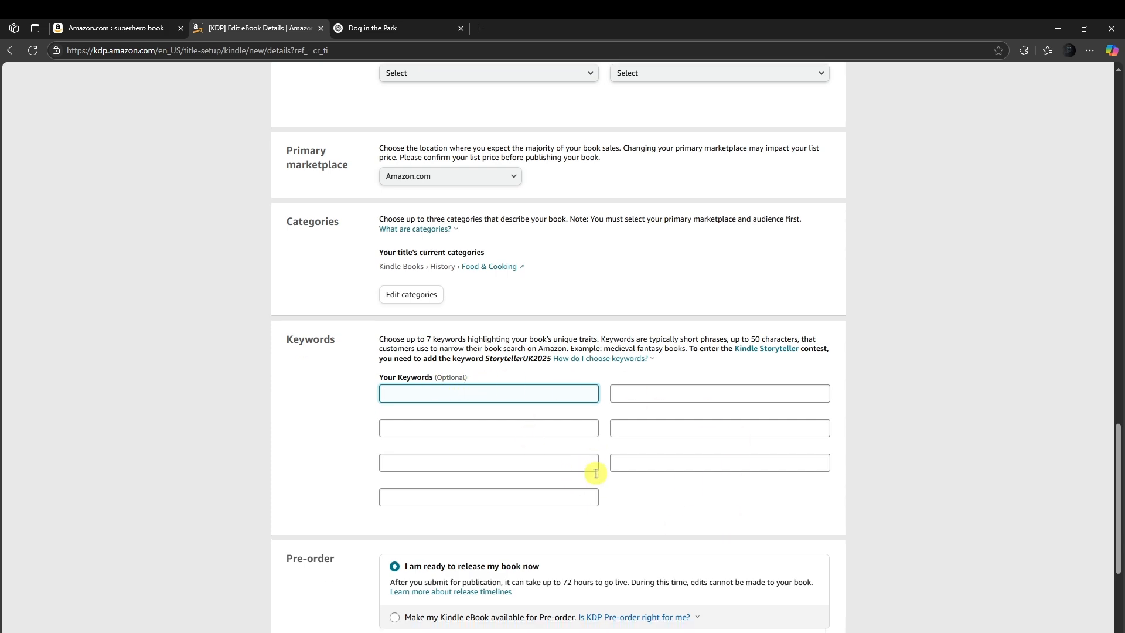
click(410, 468)
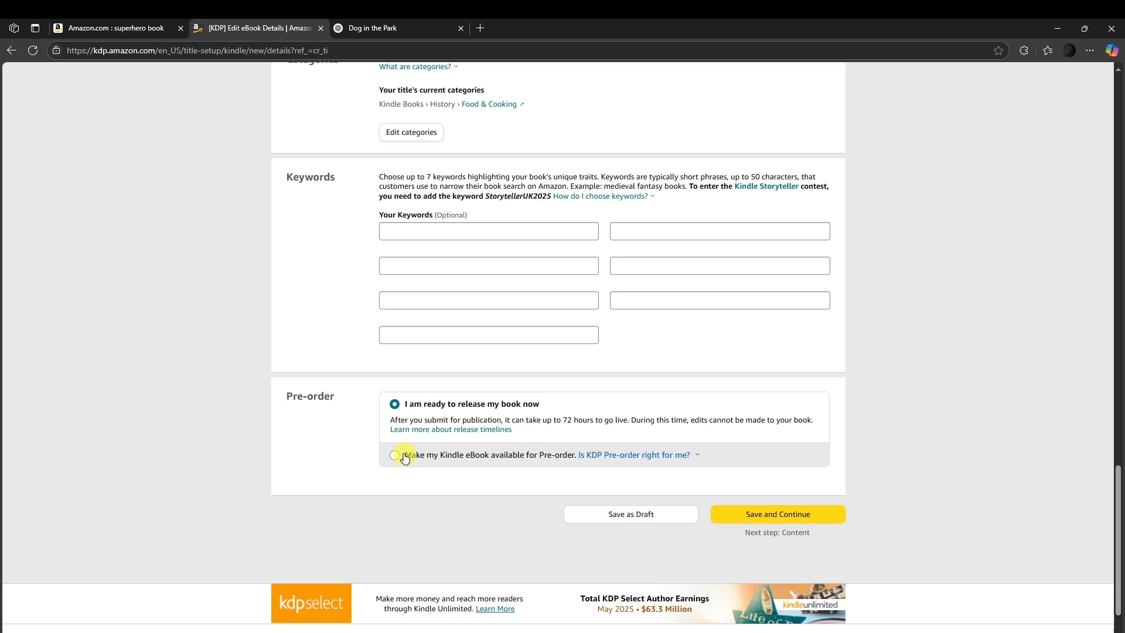
scroll(618, 469, up, 6)
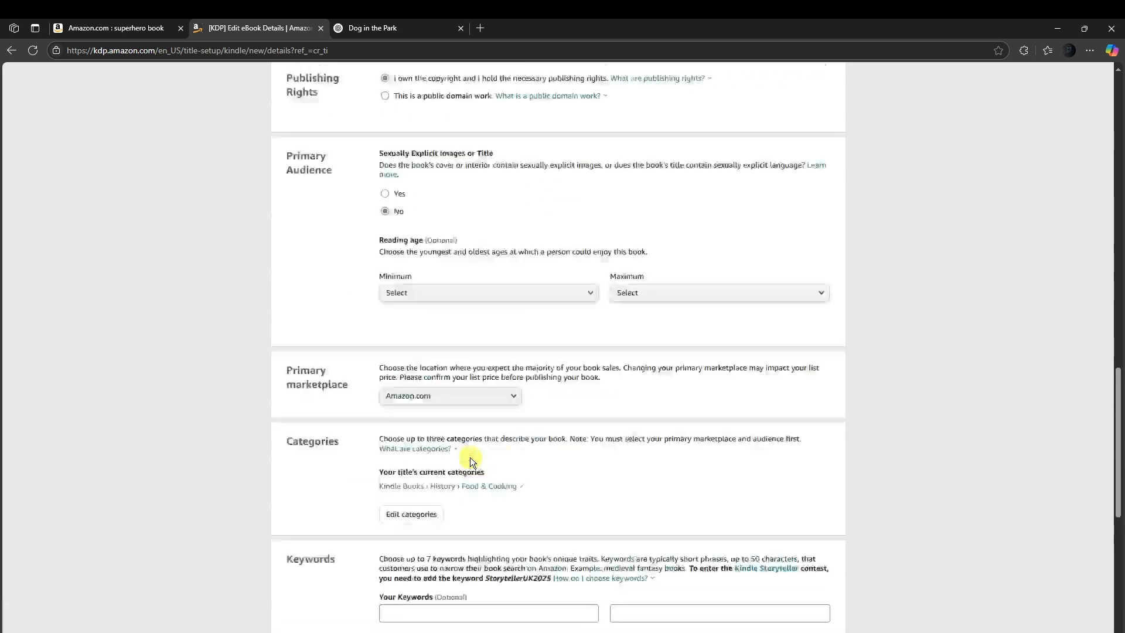
scroll(470, 457, up, 15)
scroll(473, 467, down, 20)
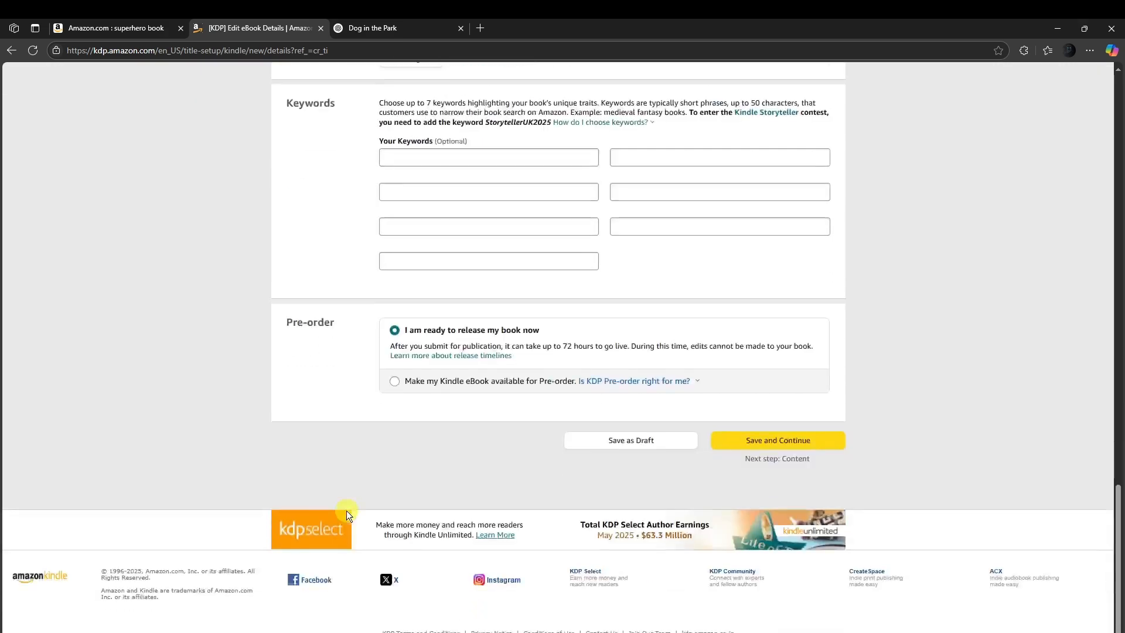
click(780, 449)
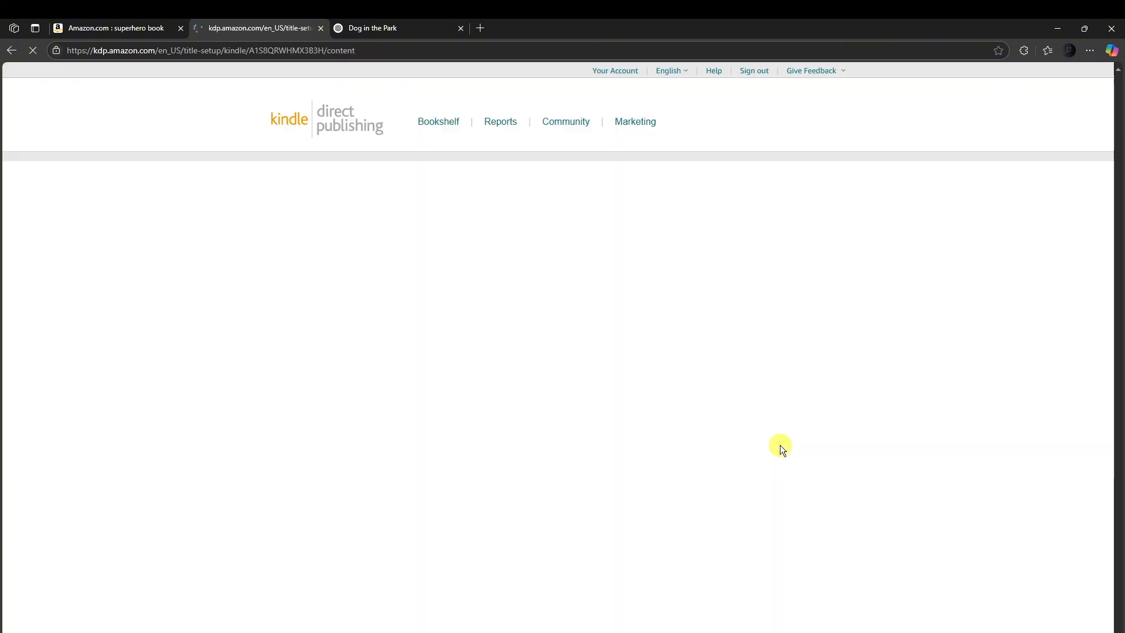
Launch Cover Creator for the eBook cover and dismiss its how-to introduction so it is not shown again
scroll(821, 460, down, 2)
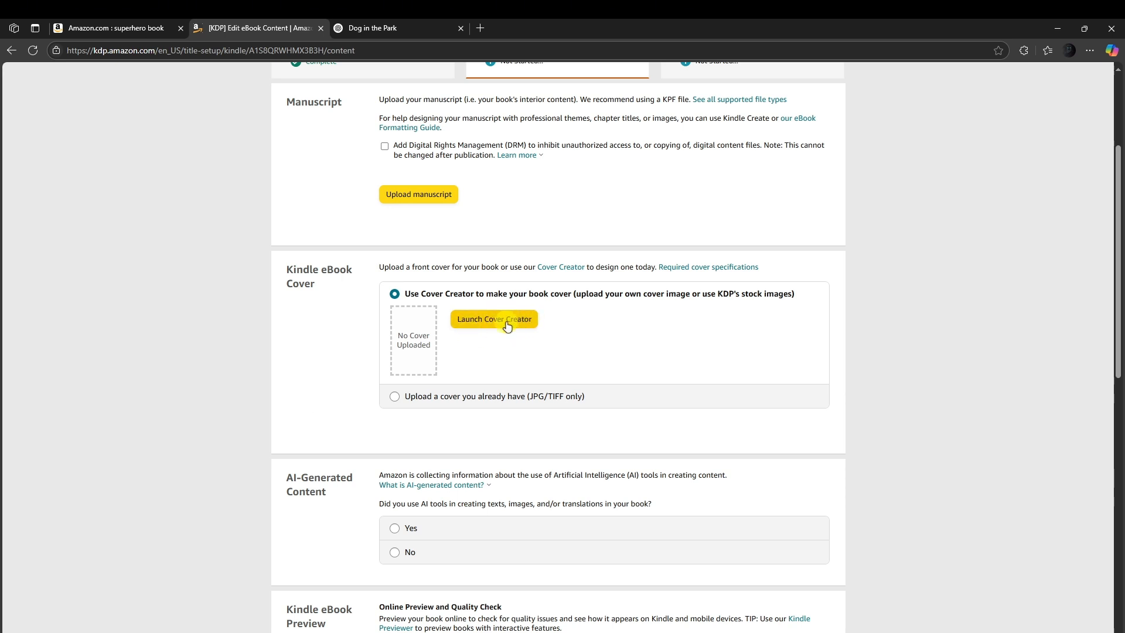
click(487, 318)
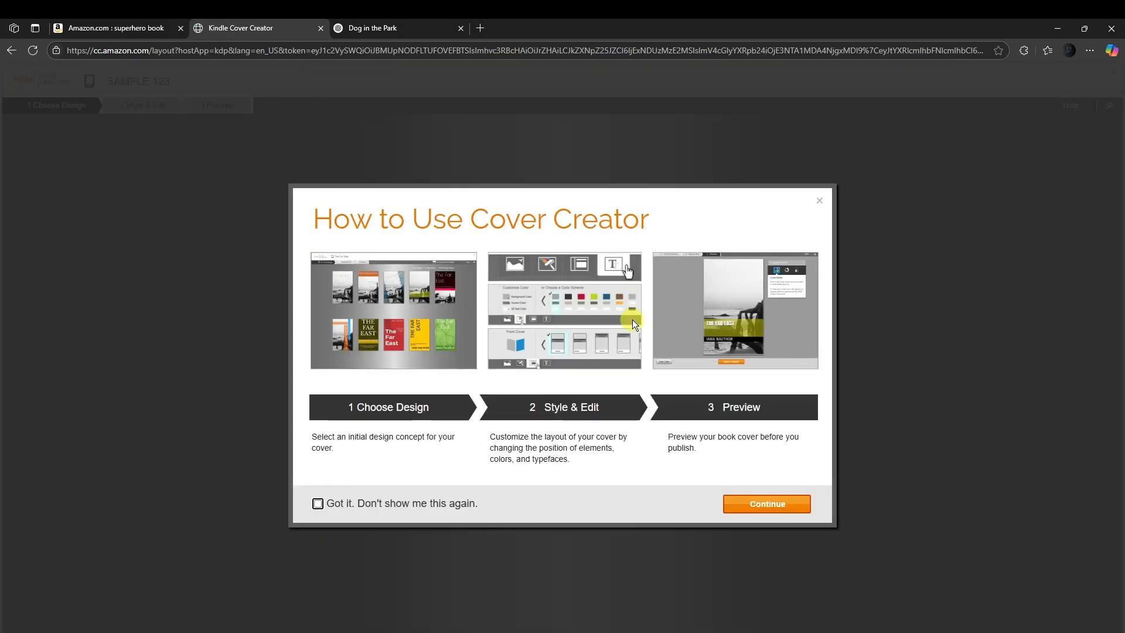
click(317, 503)
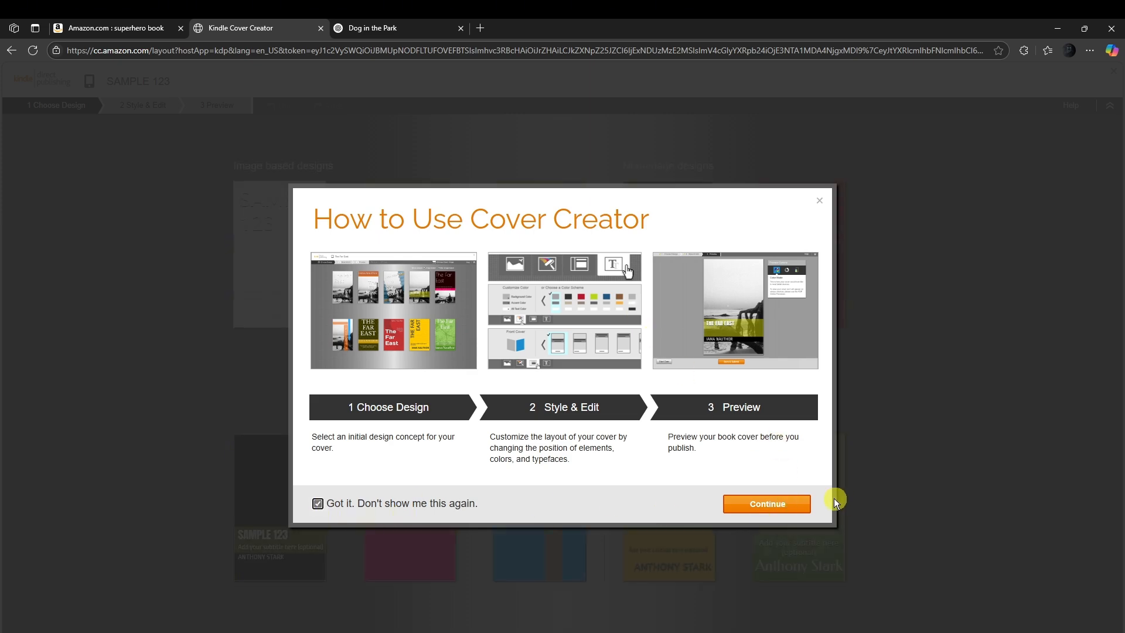
click(774, 503)
click(820, 214)
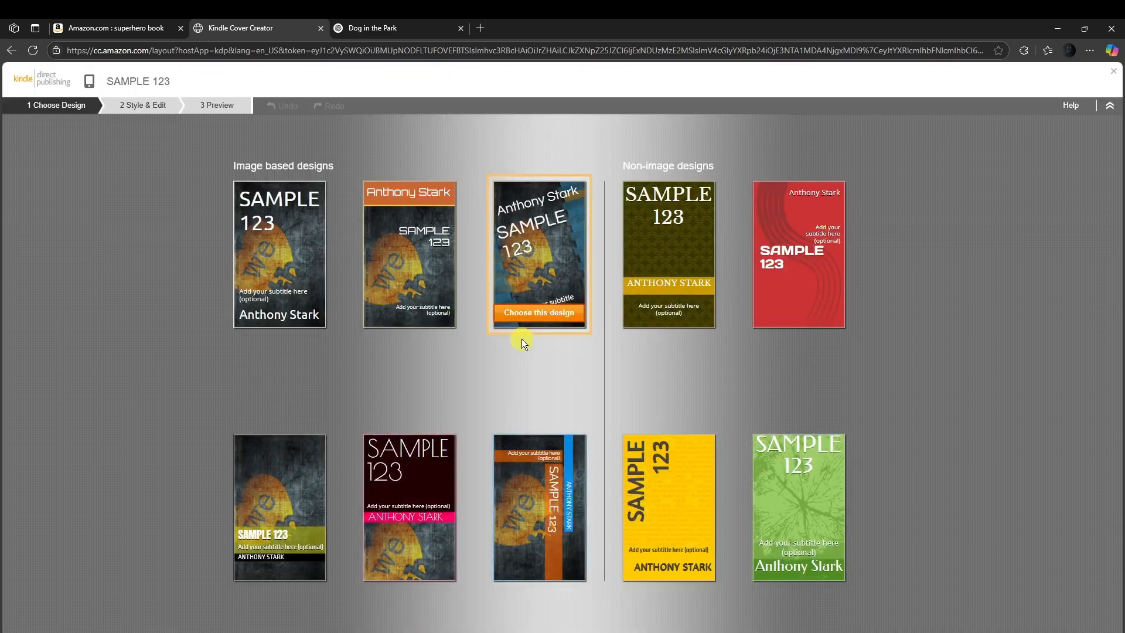
Choose the yellow non-image cover design with the vertical title, preview it, and submit it as the book's cover
mouse_move(700, 234)
mouse_move(459, 237)
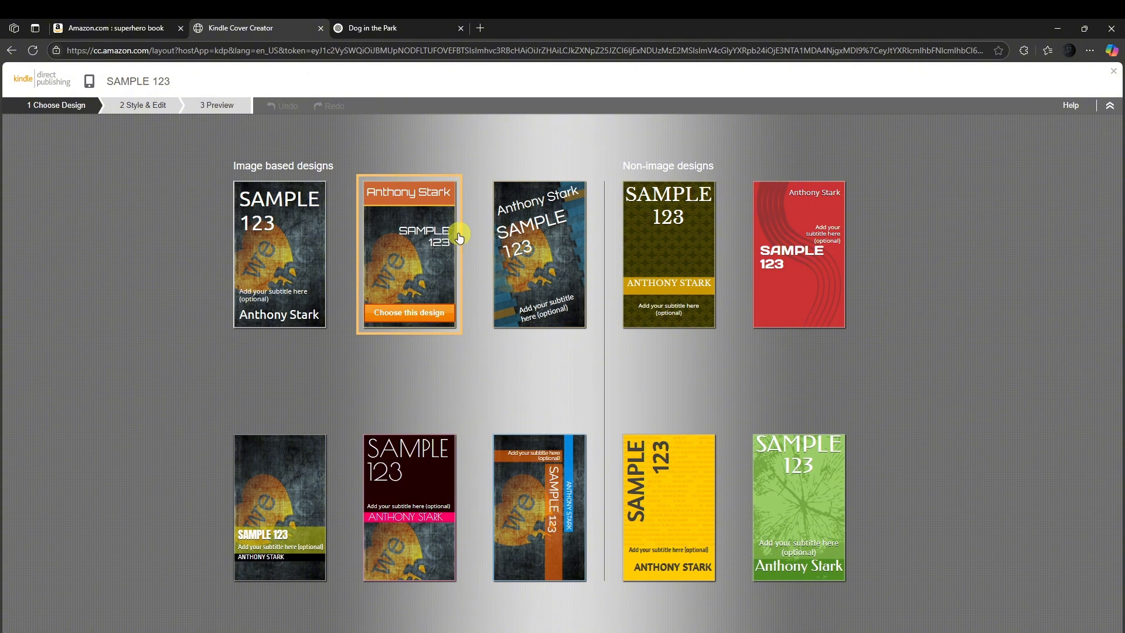
click(674, 492)
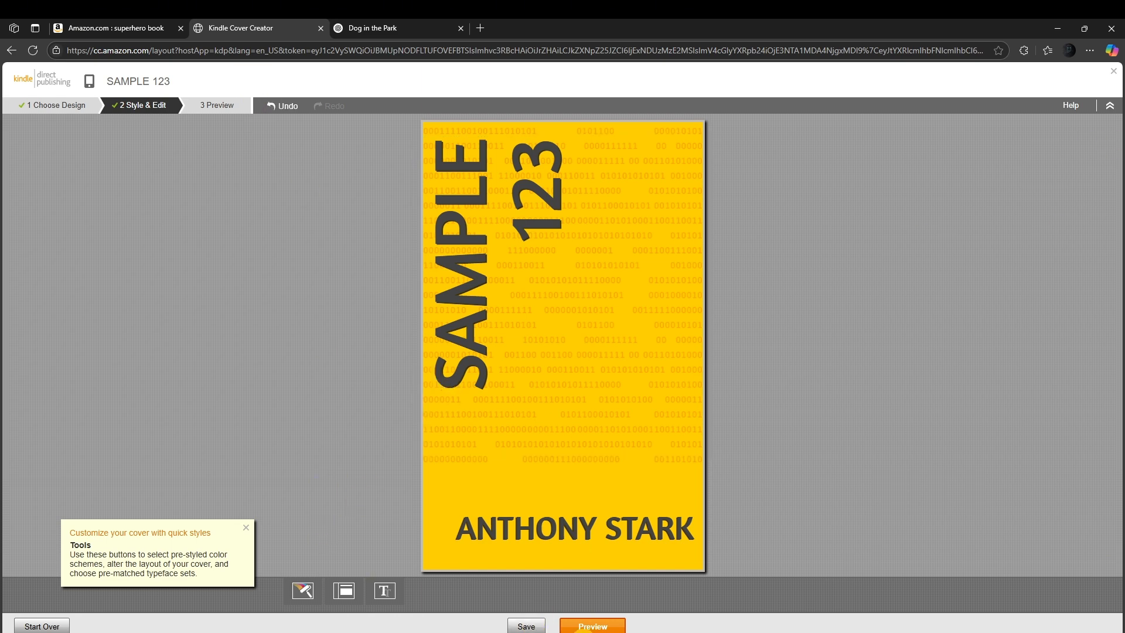
click(603, 625)
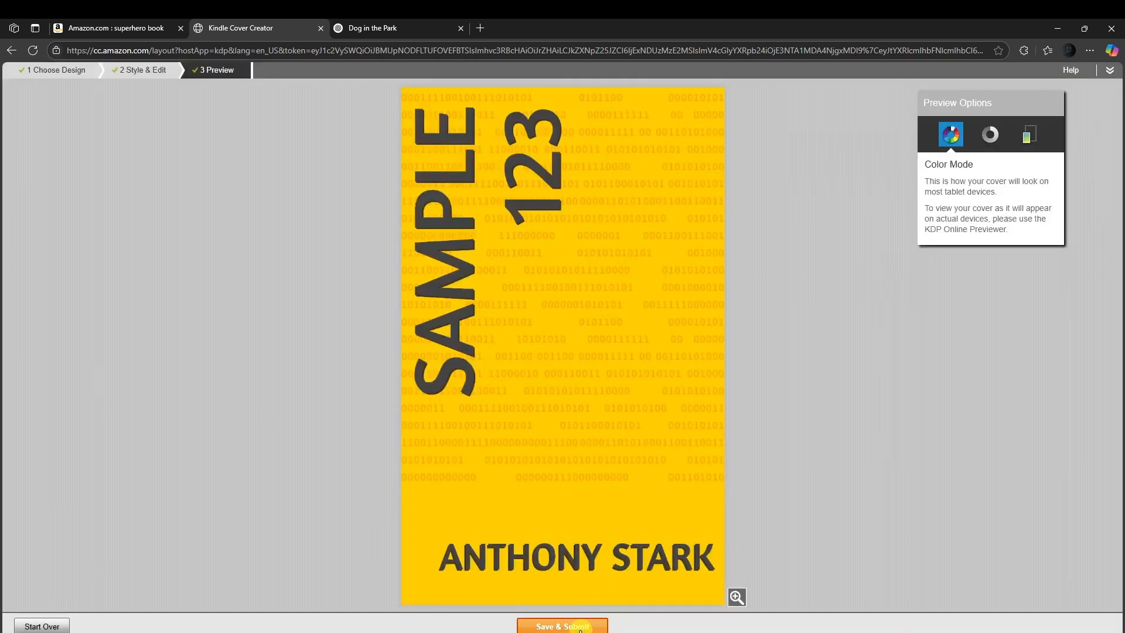
click(580, 627)
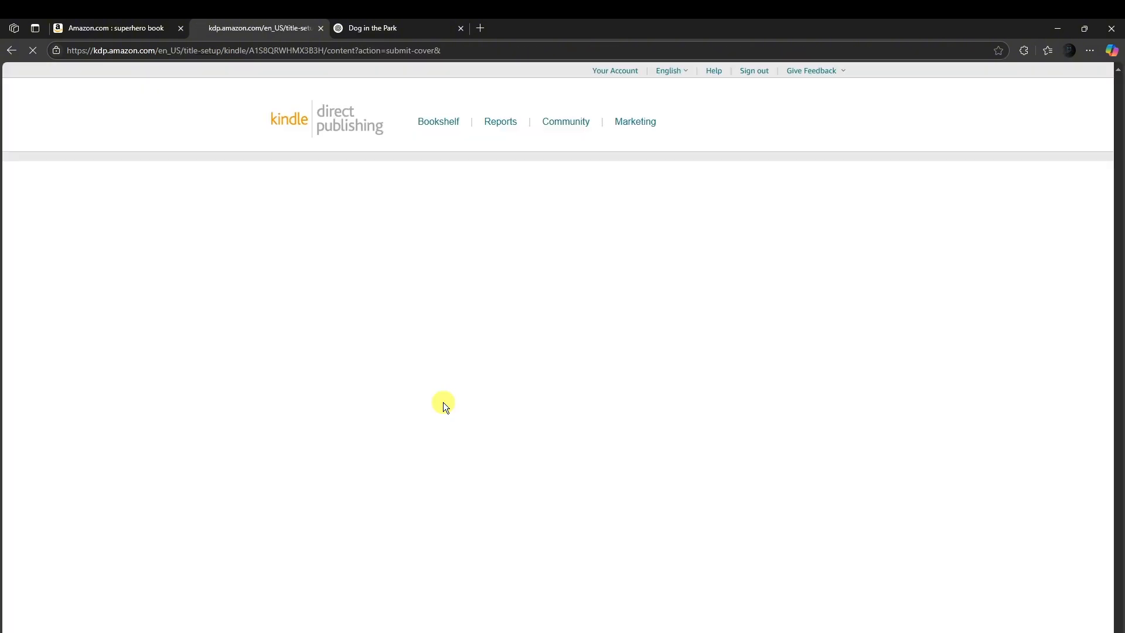
Read the definition of AI-generated content and answer No to the question about using AI tools in the book
scroll(395, 380, down, 2)
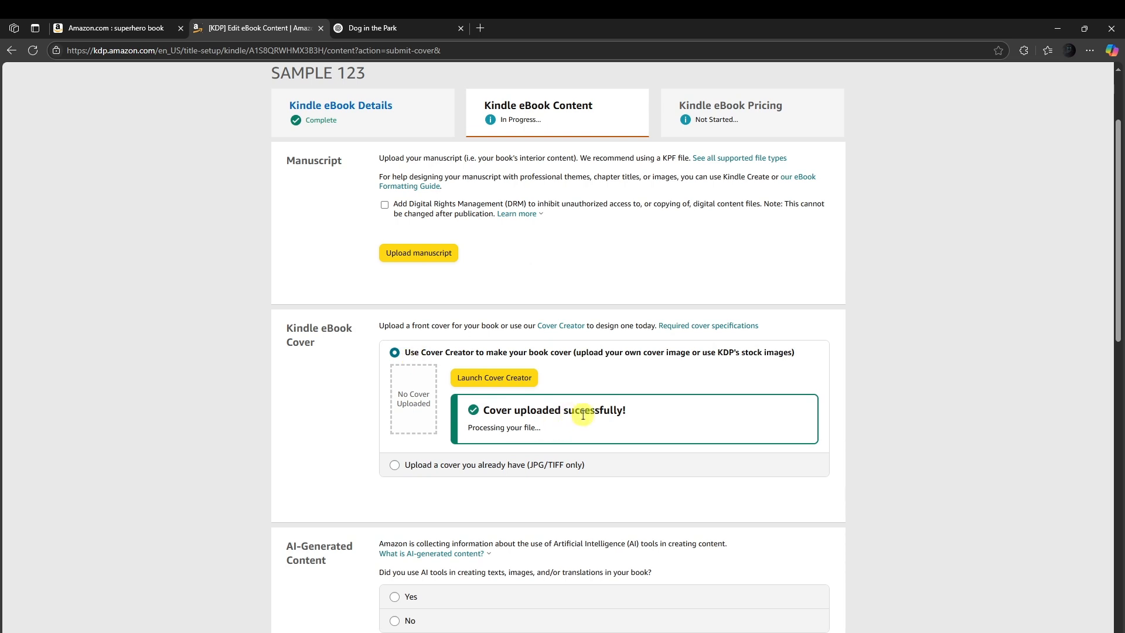
scroll(585, 414, down, 5)
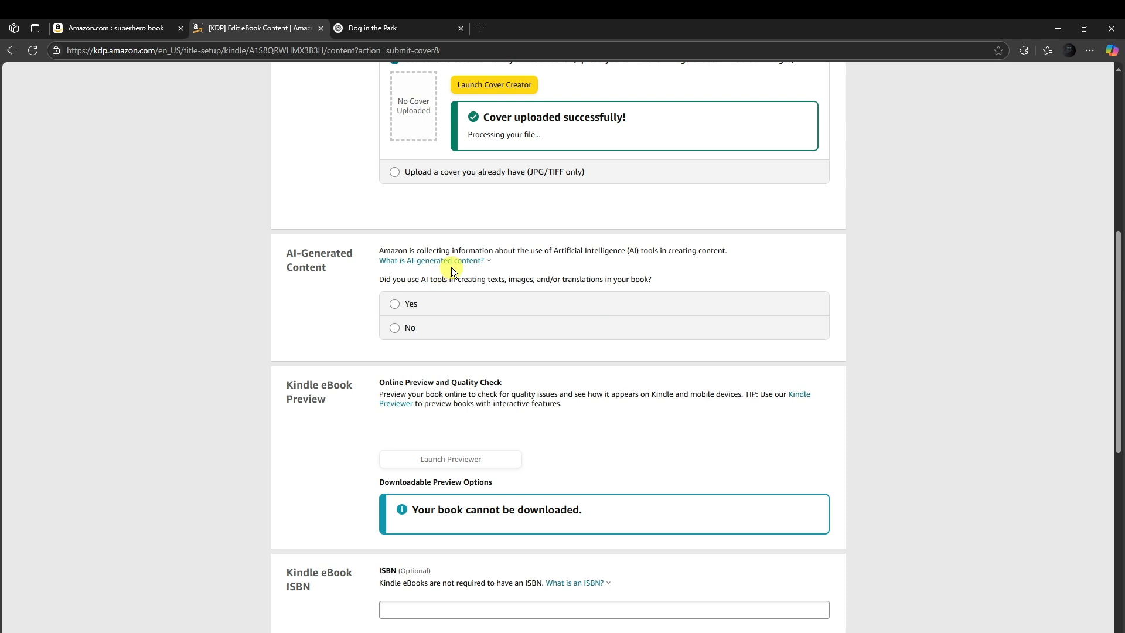
click(452, 262)
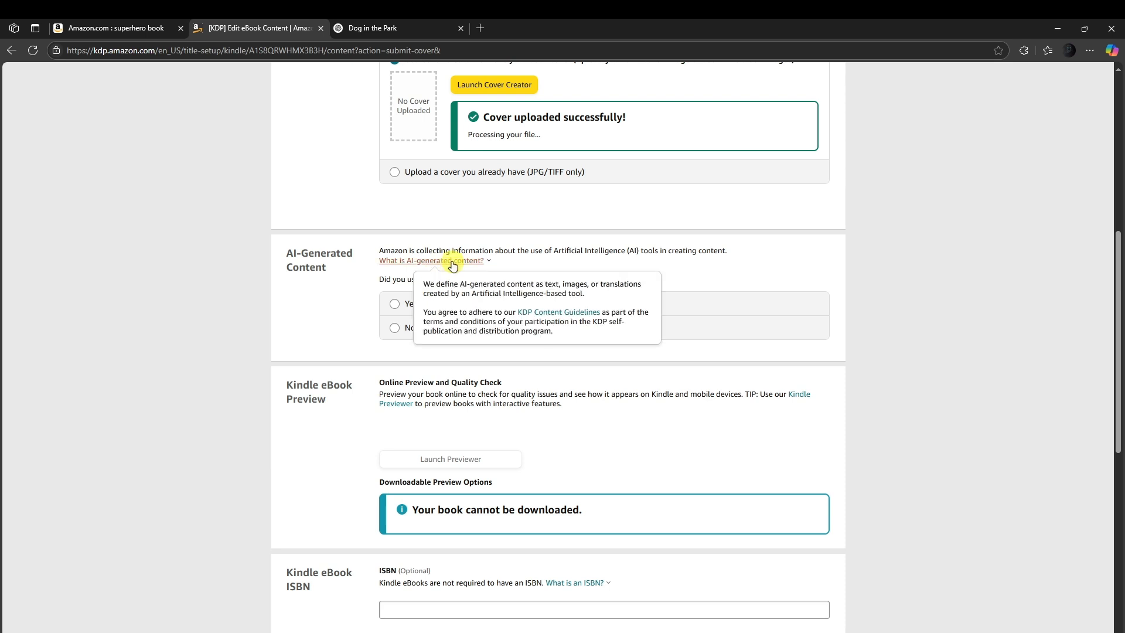
click(515, 245)
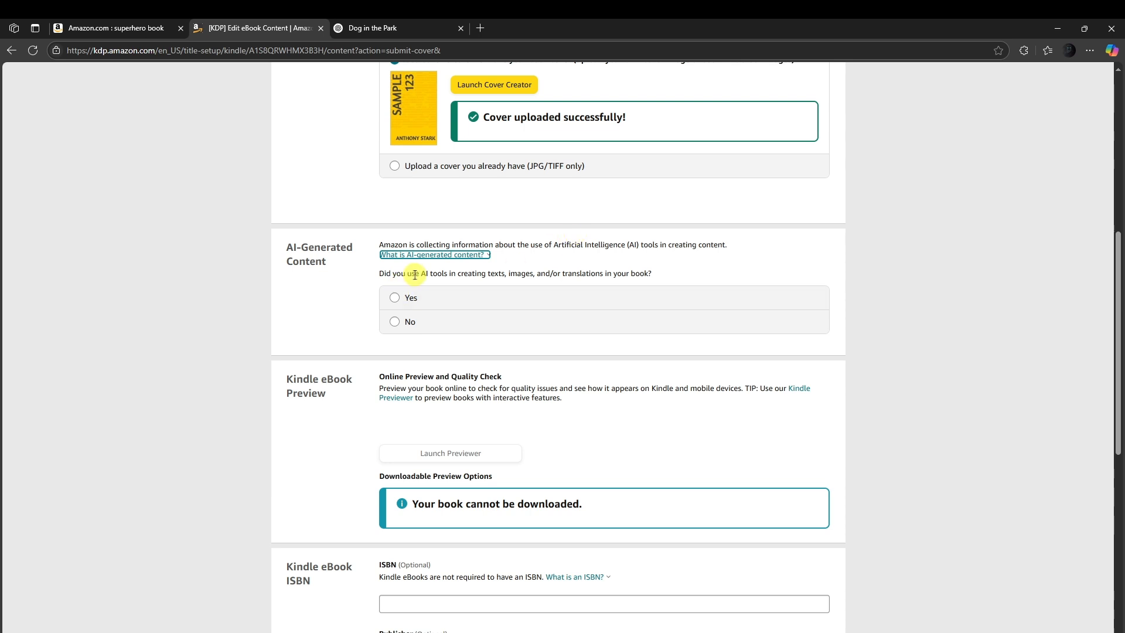
drag(501, 273, 648, 273)
click(619, 272)
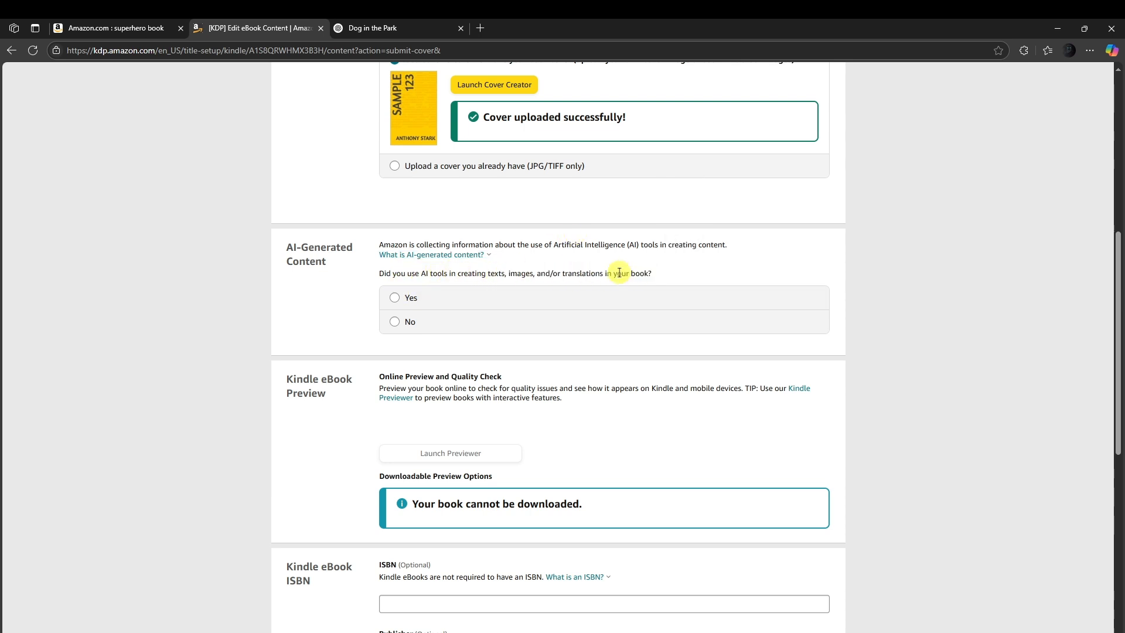
click(400, 322)
Leave the ISBN blank, confirm that the accessibility answers are accurate, and try to save and continue to pricing
scroll(520, 357, down, 3)
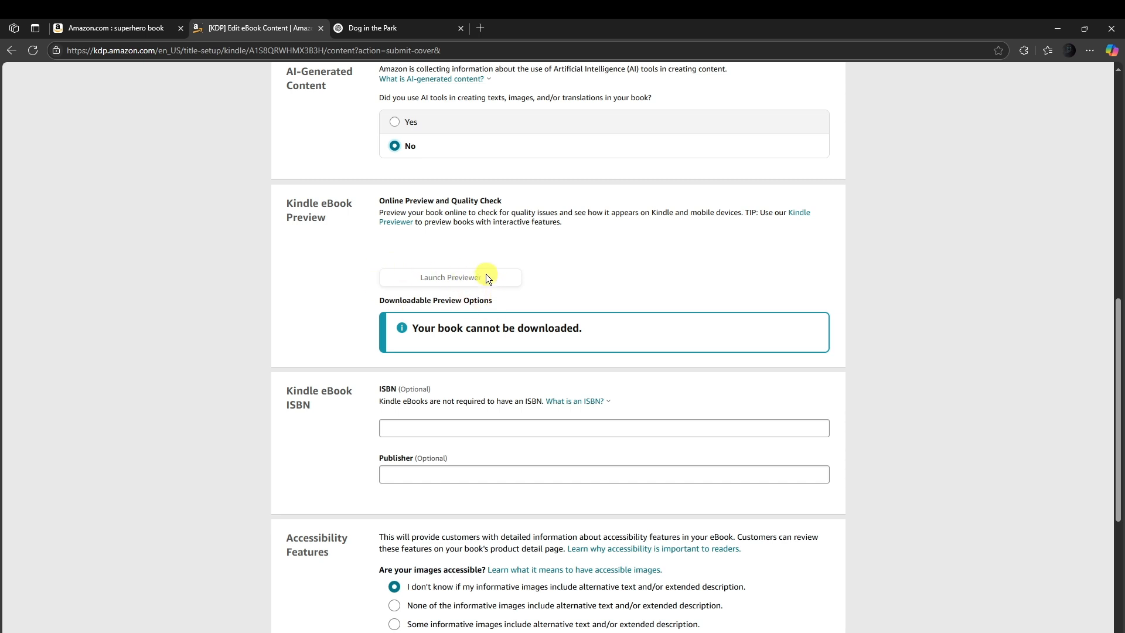
scroll(487, 273, down, 2)
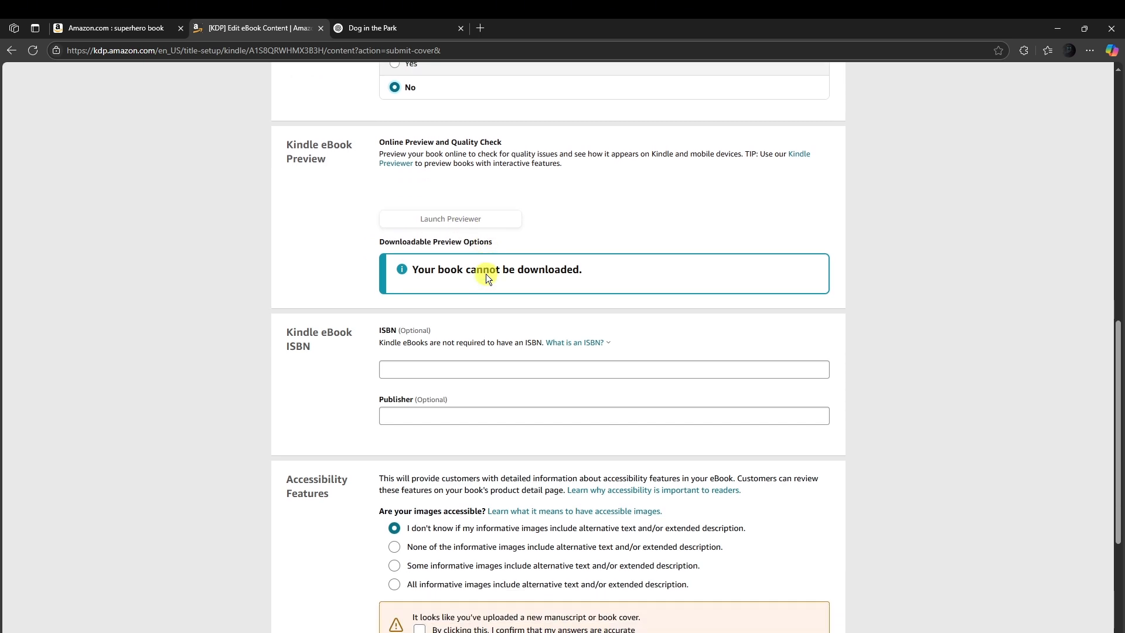
click(433, 314)
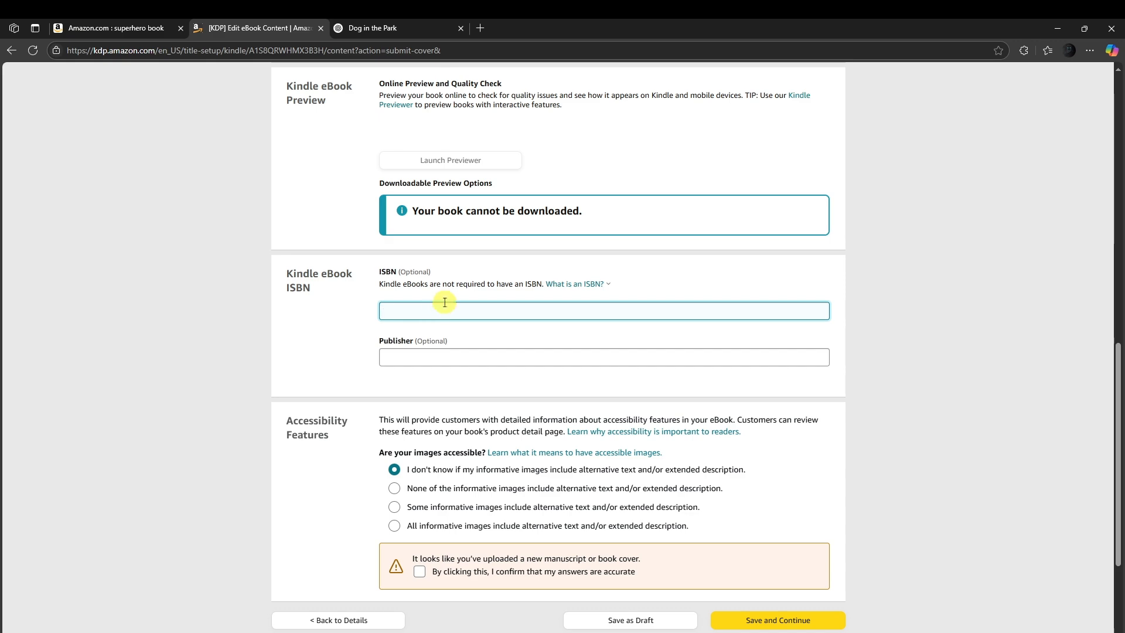
scroll(445, 301, down, 3)
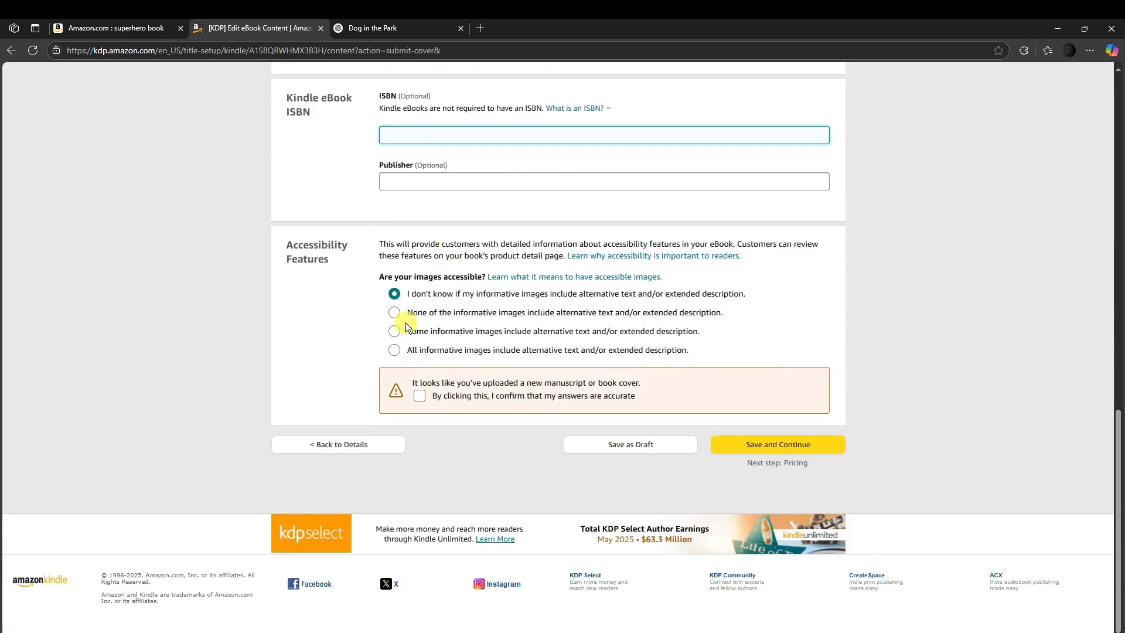
click(420, 395)
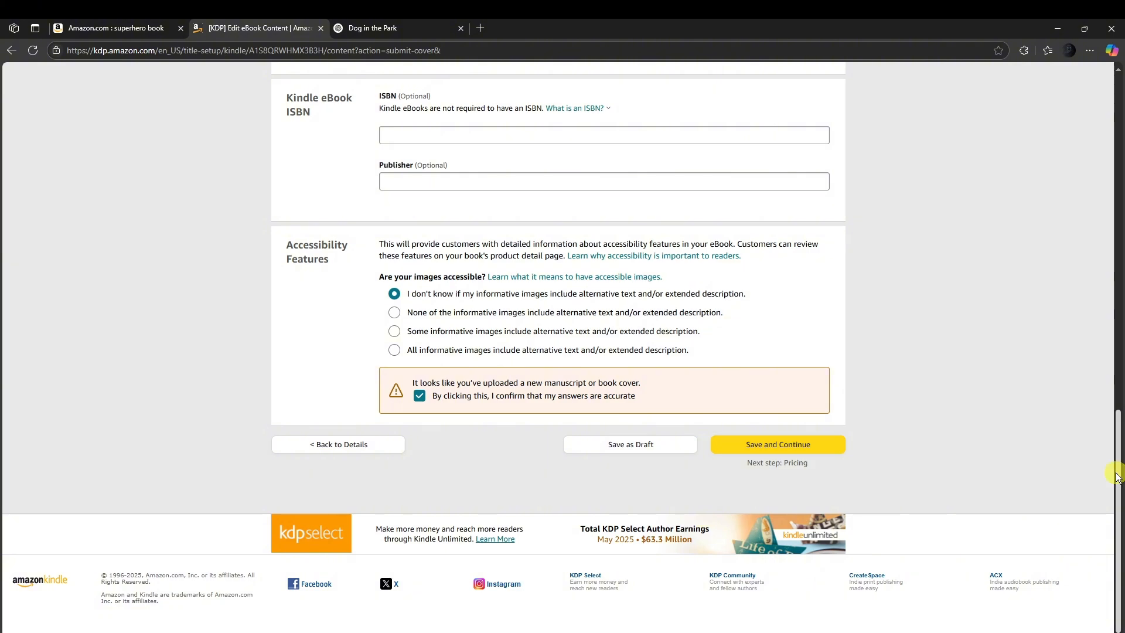
drag(1119, 478, 1119, 585)
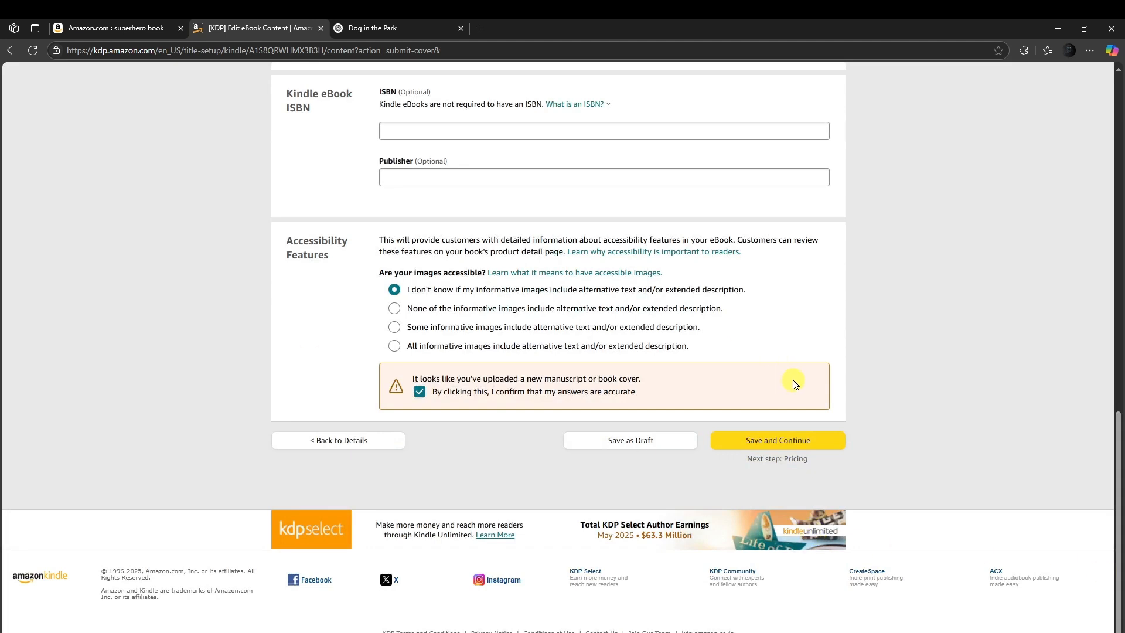
click(838, 443)
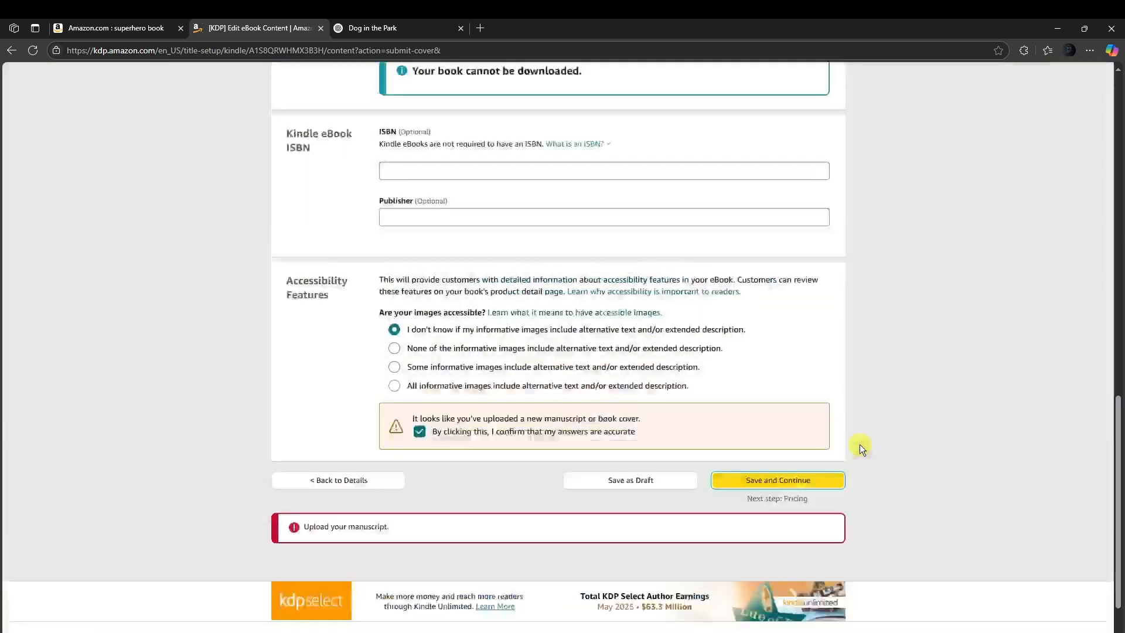
Review the eBook content page from the manuscript section to the save options for anything still required
scroll(354, 476, up, 3)
scroll(354, 476, up, 10)
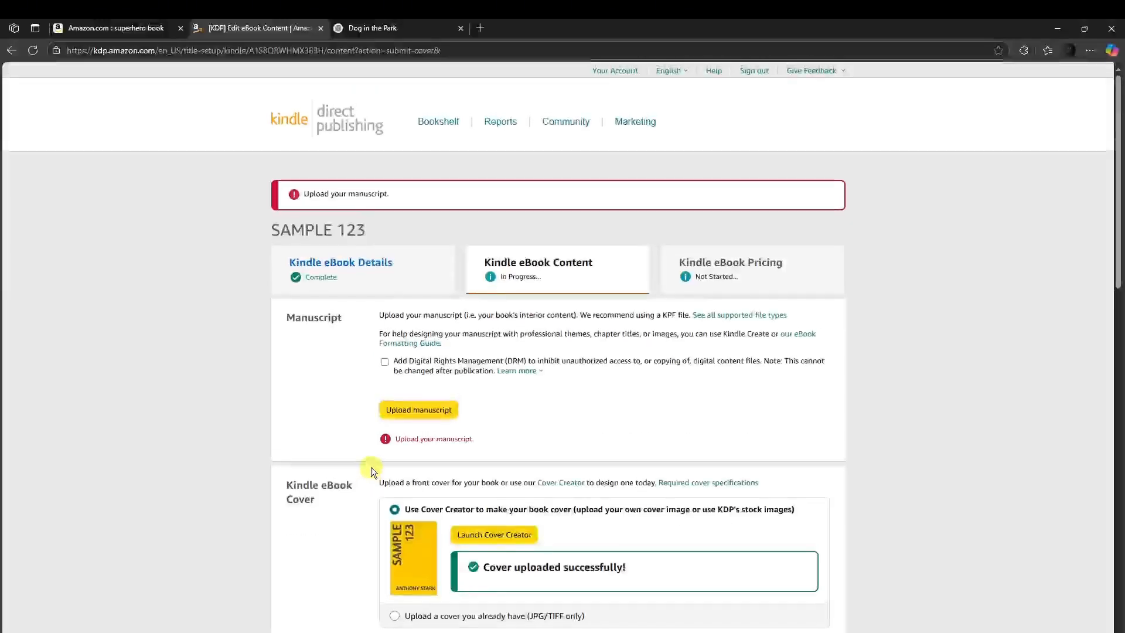
scroll(371, 466, down, 1)
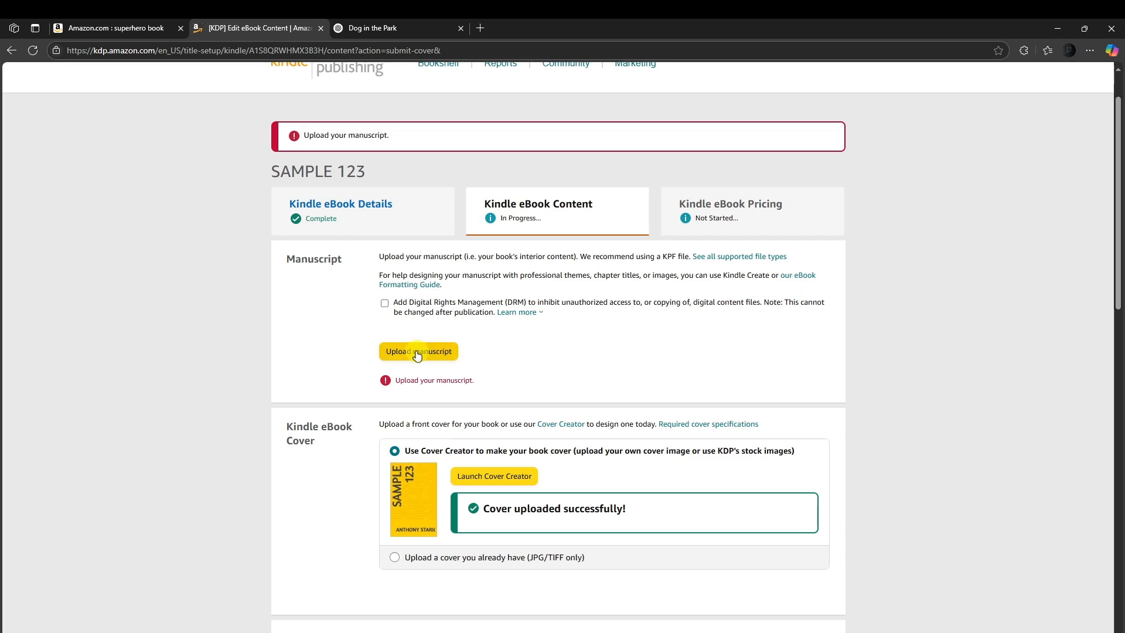
scroll(422, 355, down, 15)
drag(391, 457, 266, 446)
click(206, 399)
scroll(206, 397, up, 10)
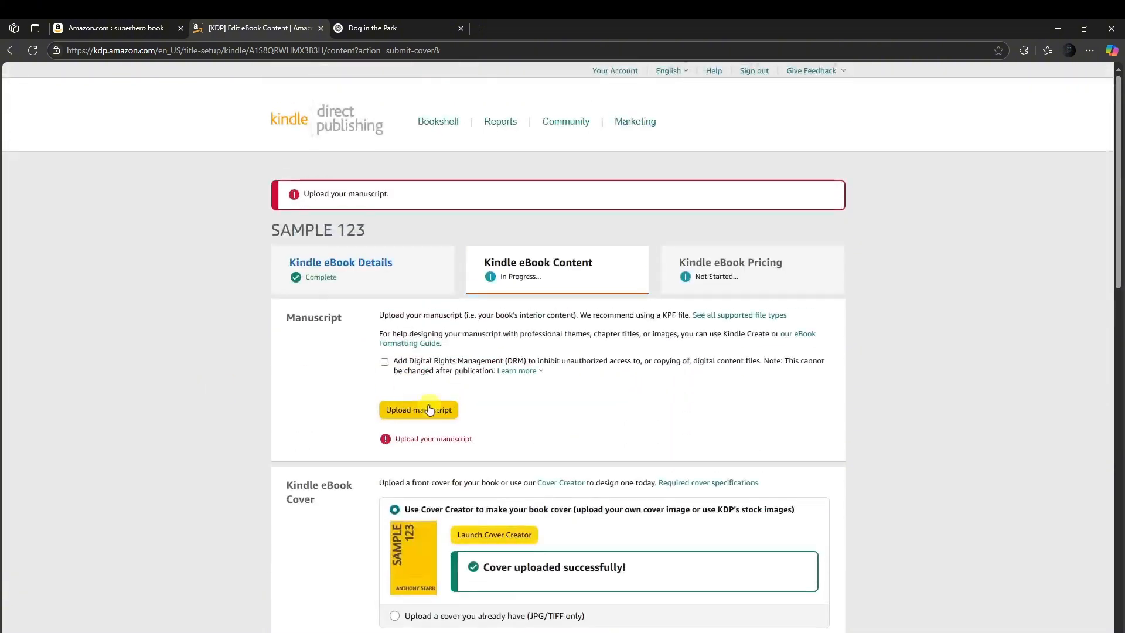
scroll(628, 386, down, 15)
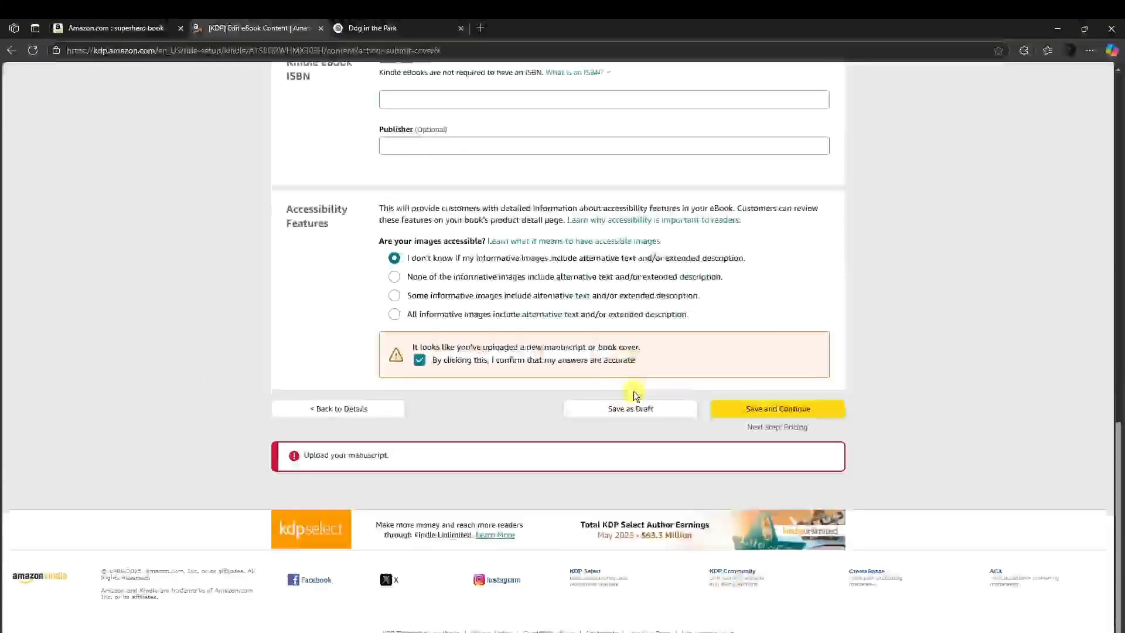
scroll(670, 407, up, 3)
scroll(670, 408, up, 10)
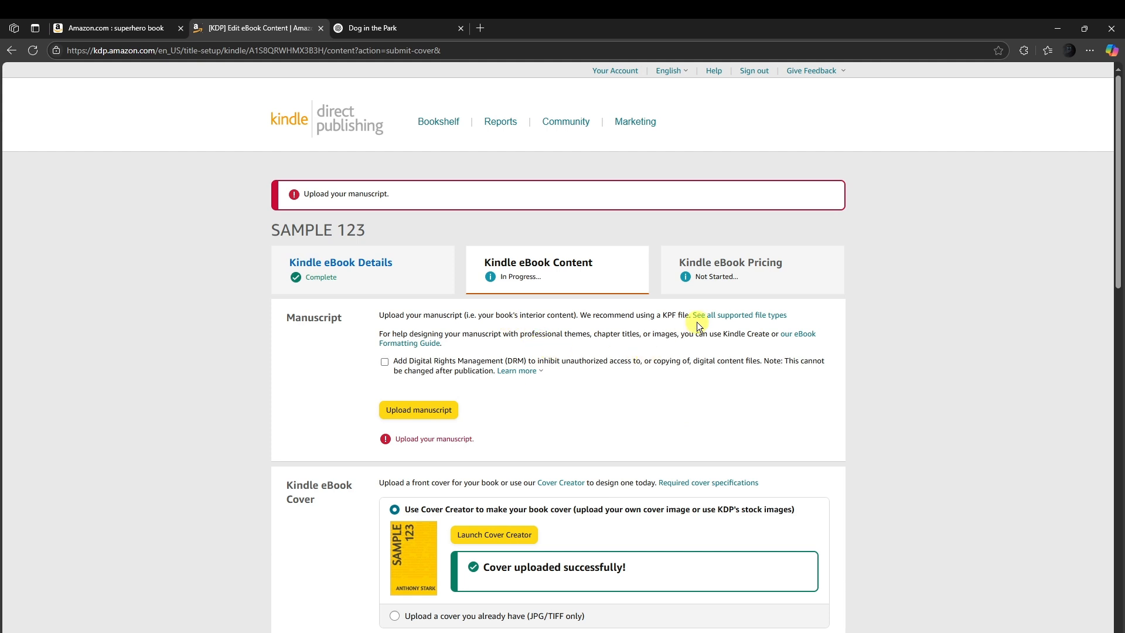
Open the help page on supported eBook manuscript file types, read the formats table, and return to the eBook content page
click(736, 318)
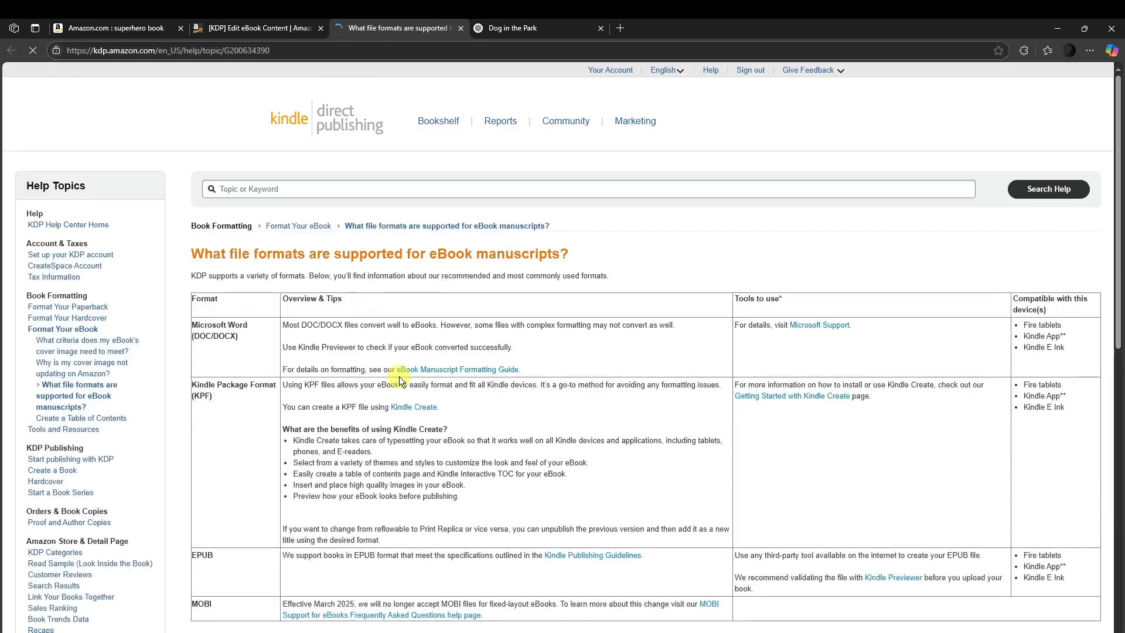
scroll(281, 272, down, 1)
drag(282, 271, 741, 519)
click(497, 448)
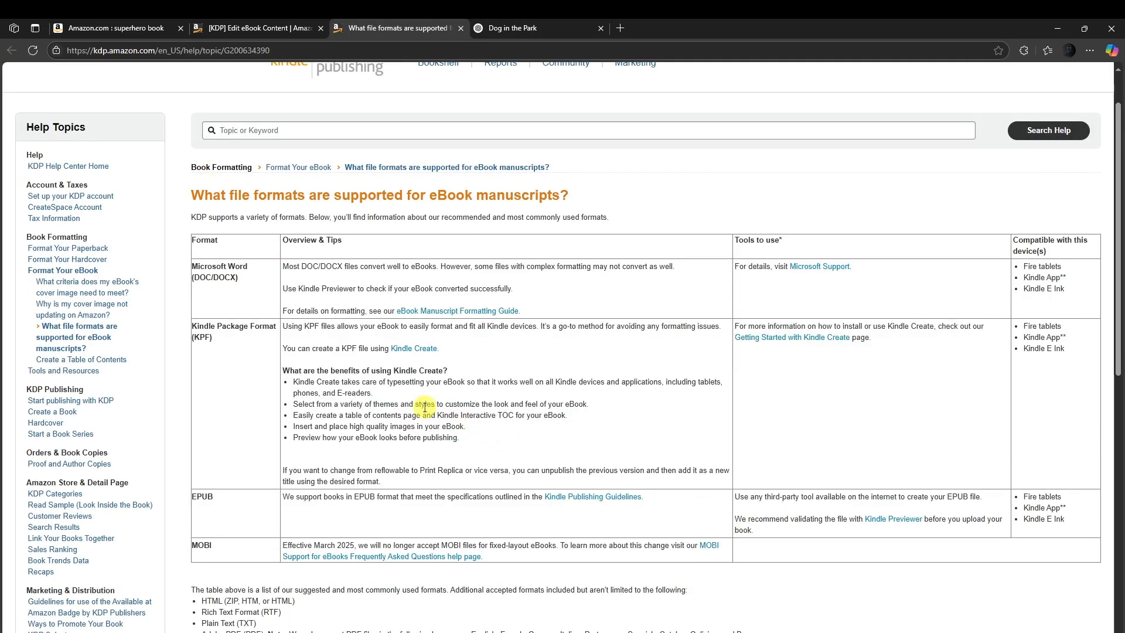
click(270, 27)
scroll(783, 389, down, 6)
scroll(780, 381, up, 6)
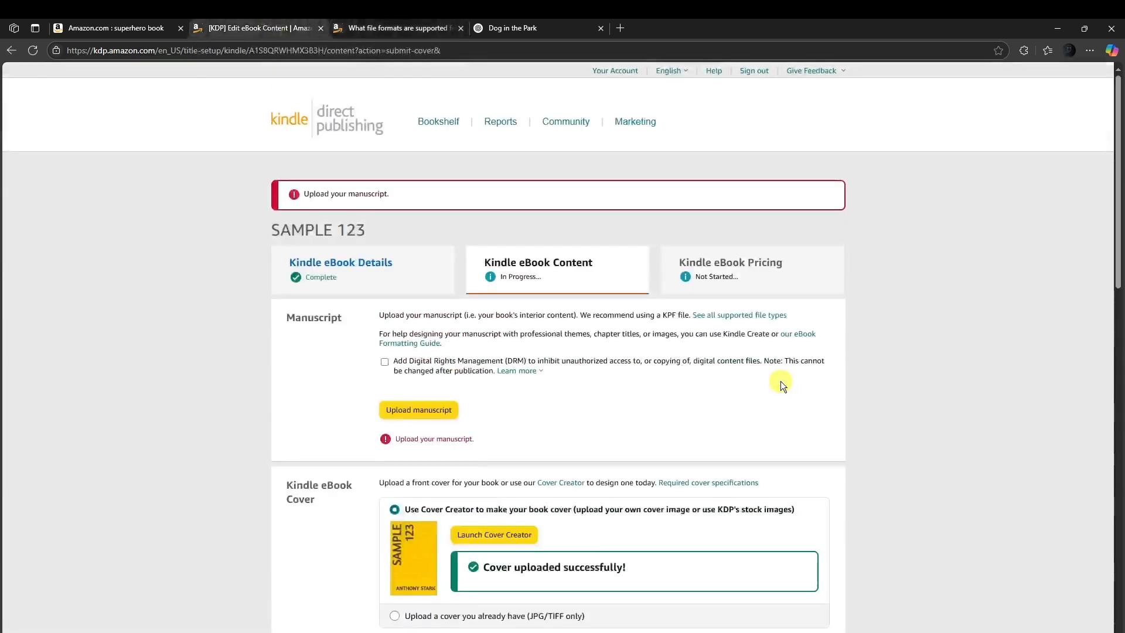
Revisit the superhero book results in the Amazon store, then go back to the cover and AI sections of the eBook content page
click(114, 28)
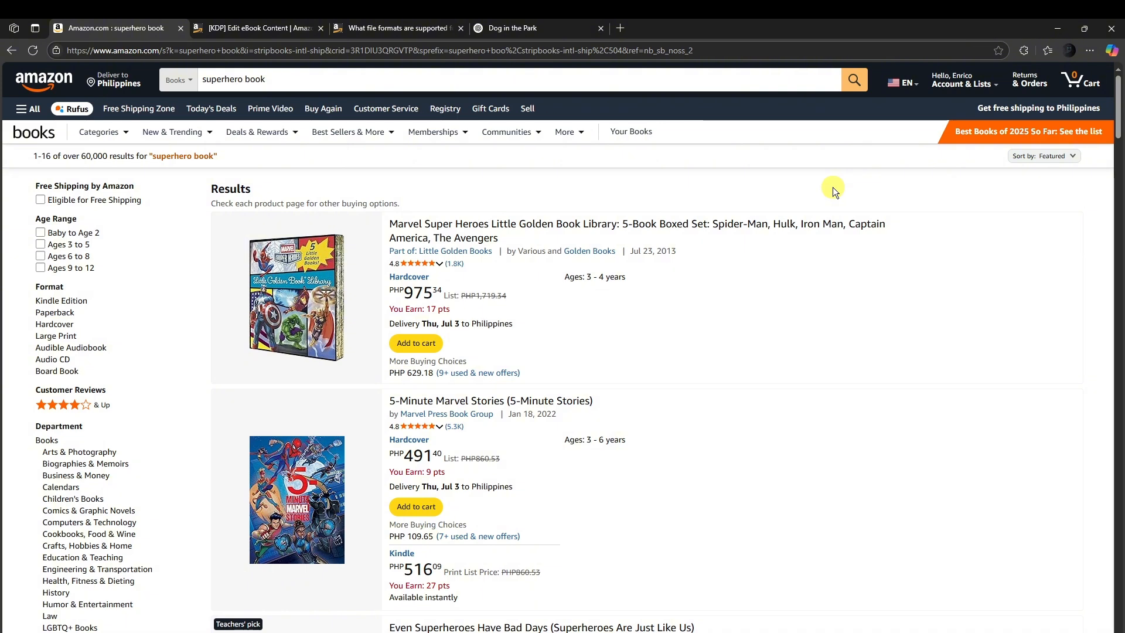
key(ctrl+Tab)
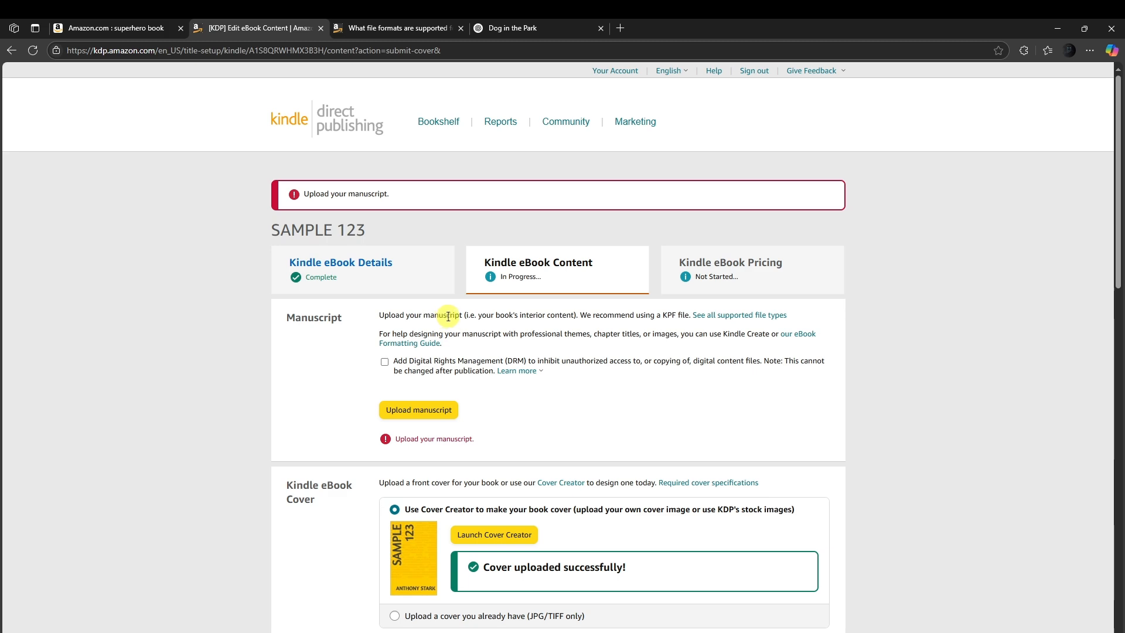
scroll(449, 316, down, 5)
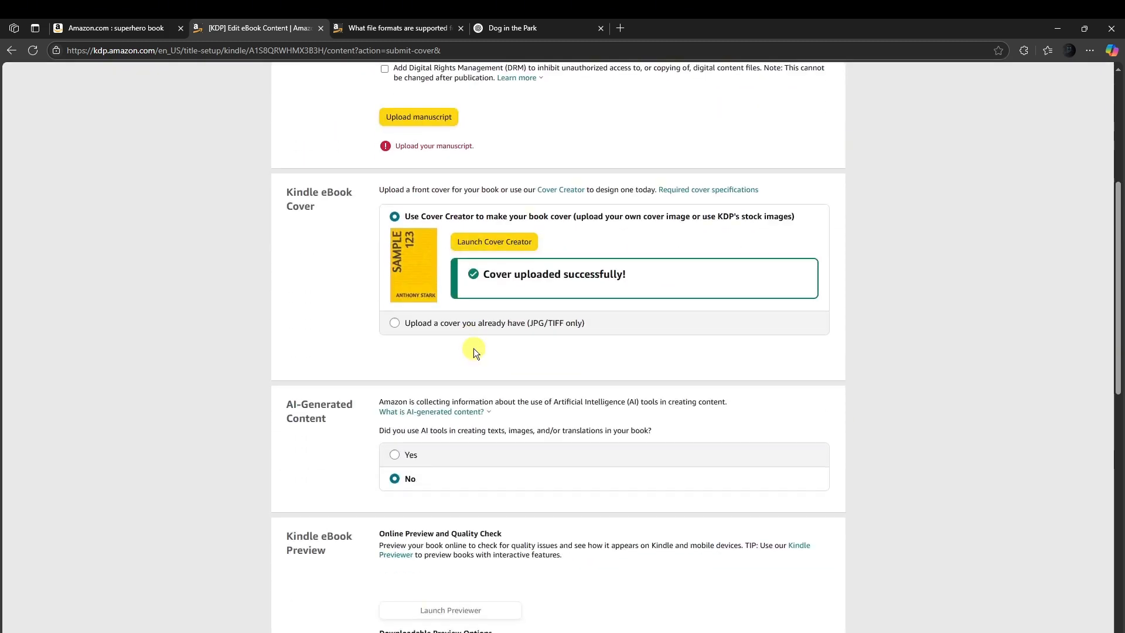